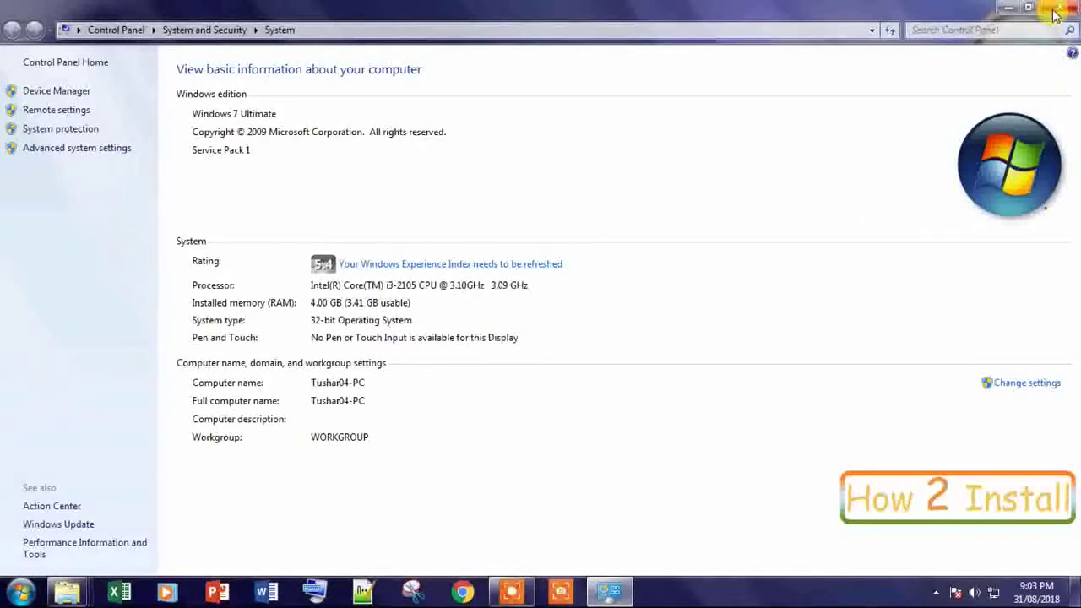
Step: Close the System information window, search Google in Chrome for "nox player" and open the bignox.com result
click(1057, 10)
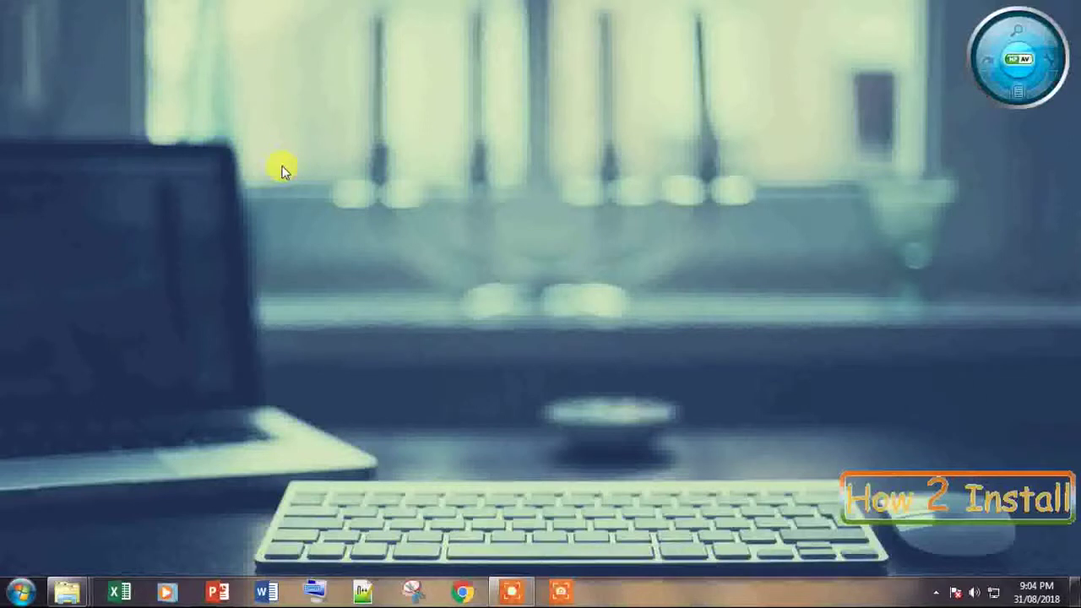
click(463, 592)
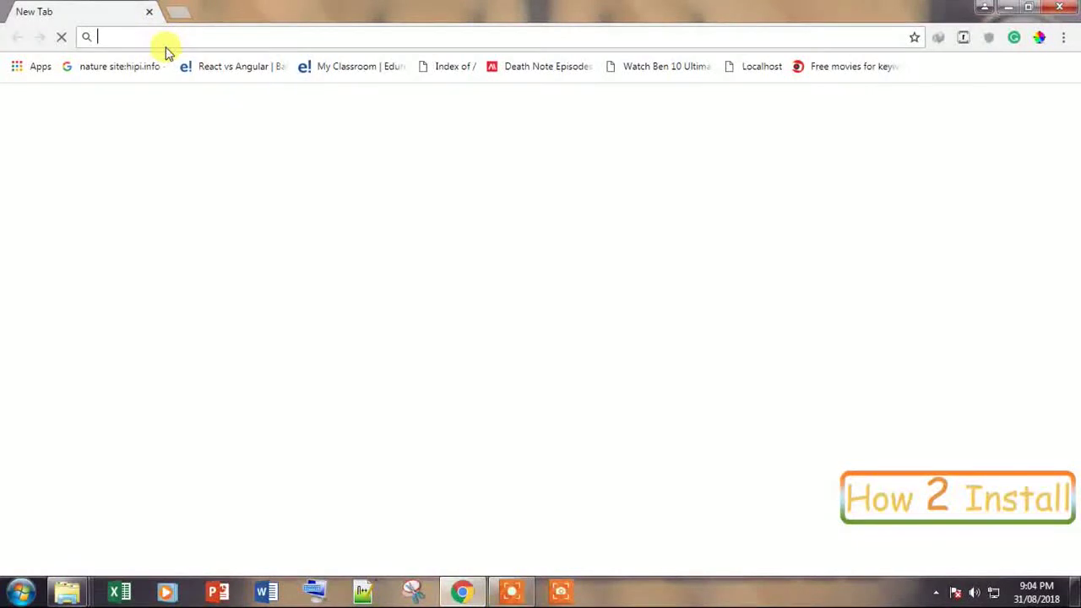
text(nox player)
key(Return)
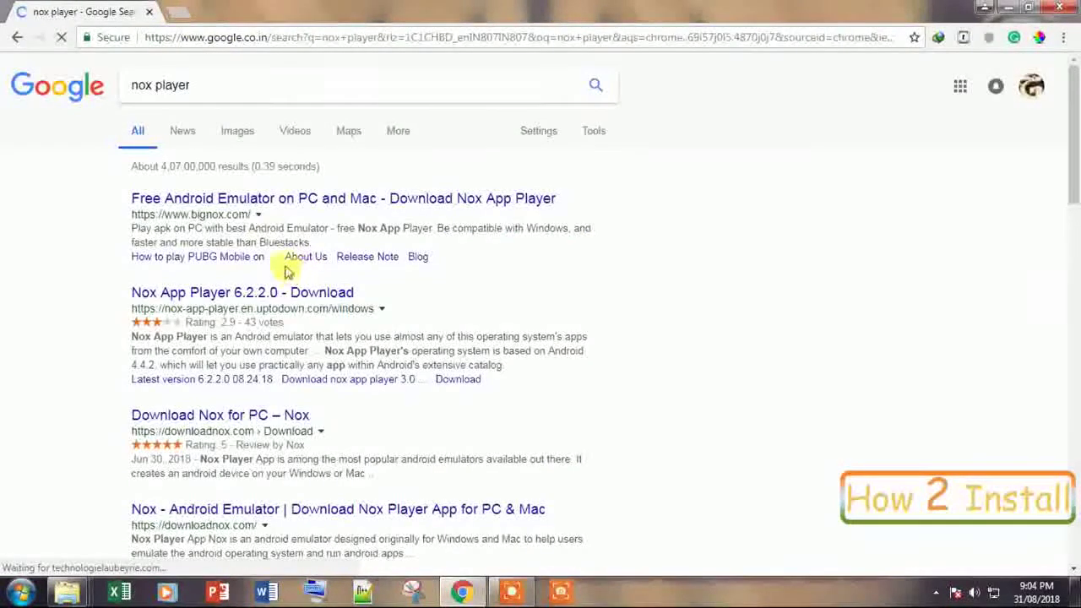
click(295, 213)
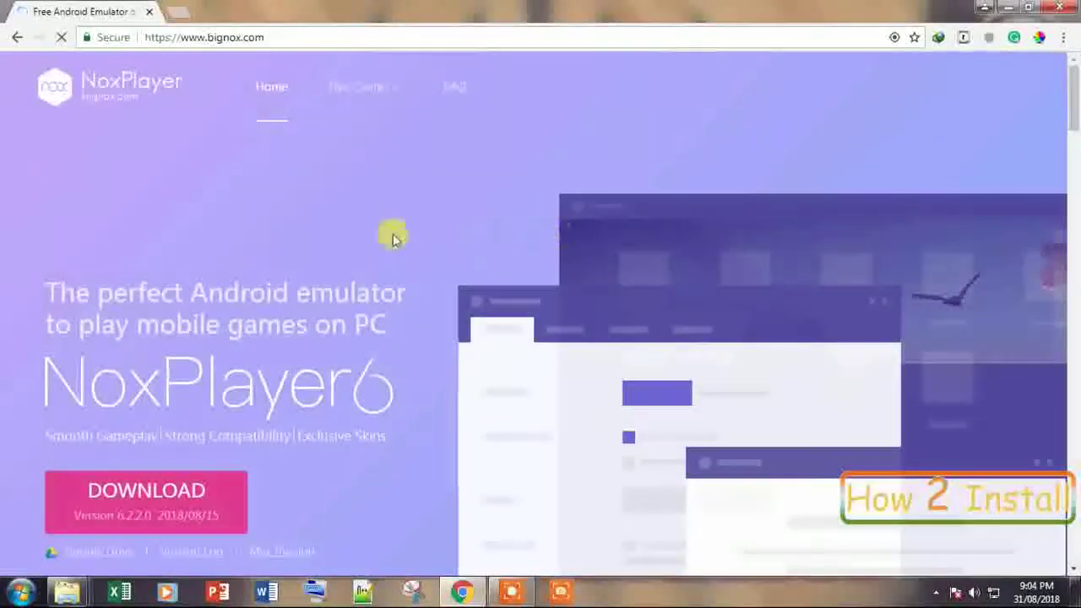
Step: Look through the NoxPlayer homepage, examining its performance, compatibility, feature, game and news sections
scroll(391, 237, down, 8)
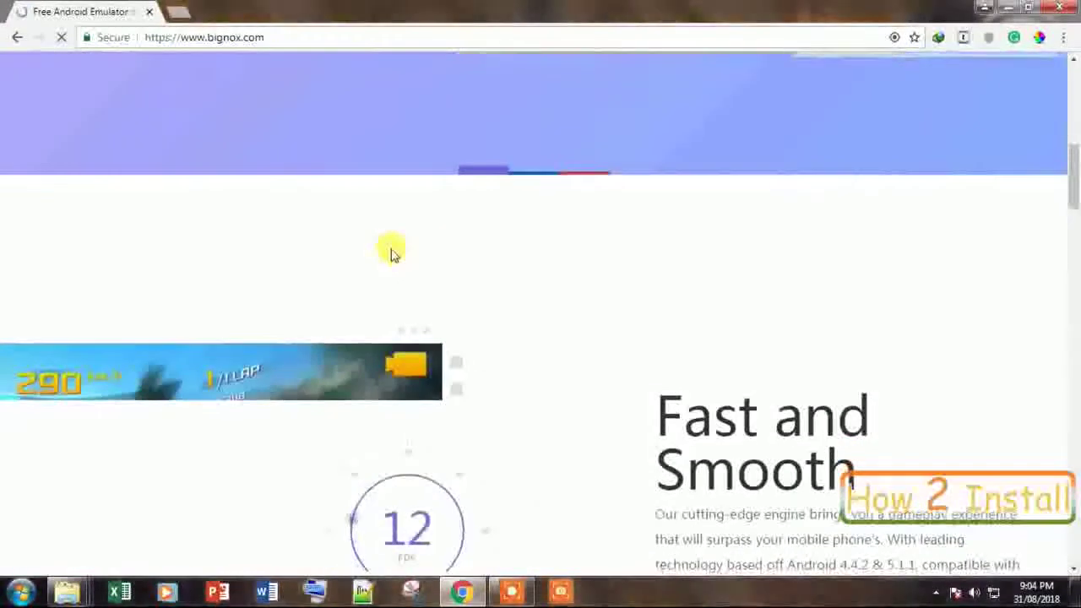
scroll(393, 251, up, 8)
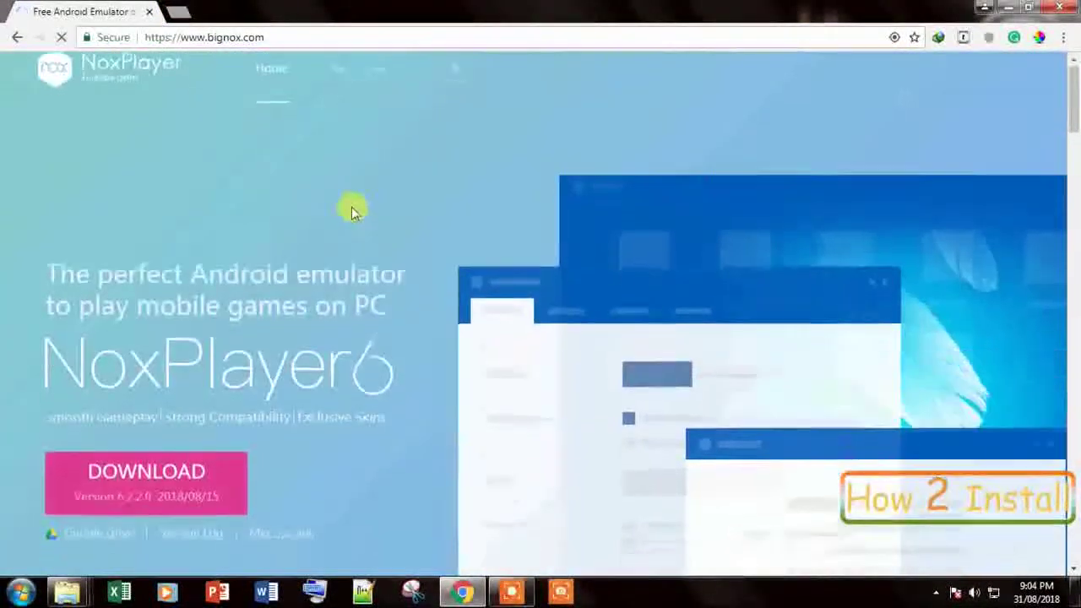
scroll(350, 211, down, 5)
scroll(345, 270, up, 5)
scroll(350, 284, down, 5)
scroll(353, 296, up, 4)
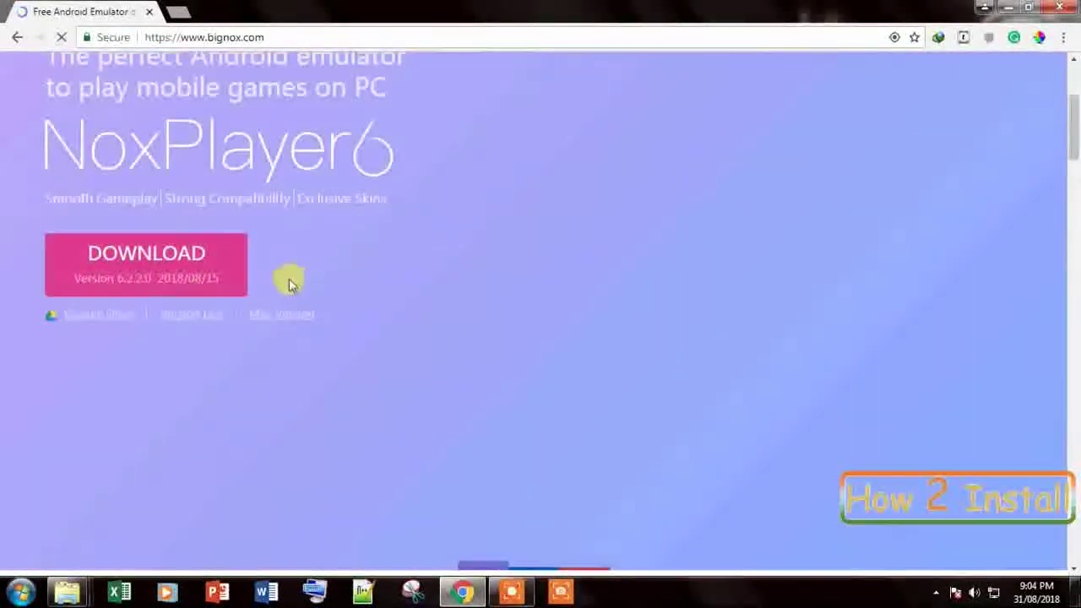
scroll(313, 284, down, 1)
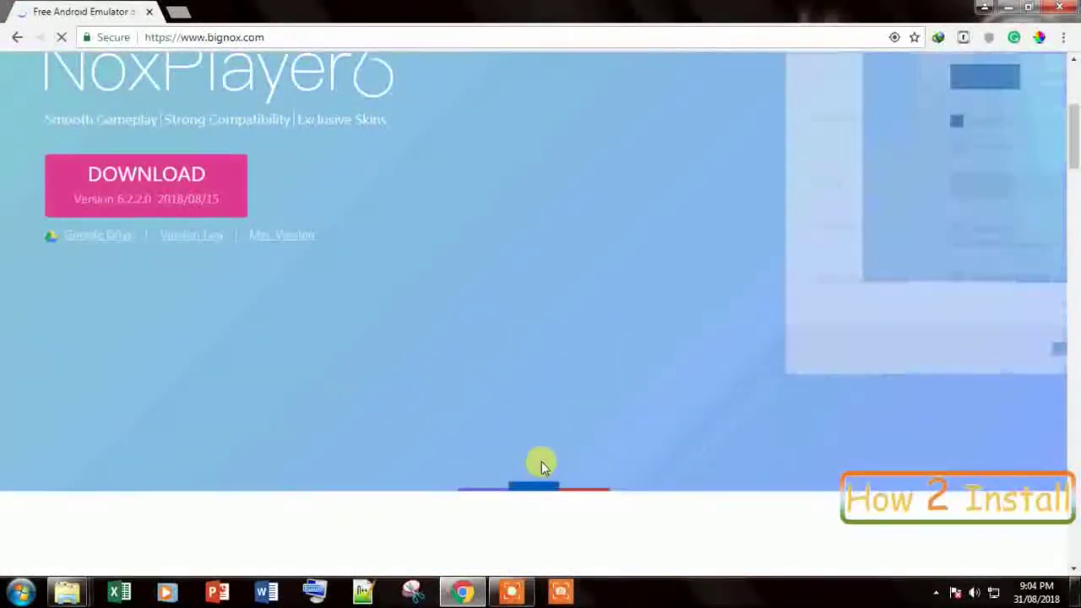
scroll(540, 463, down, 10)
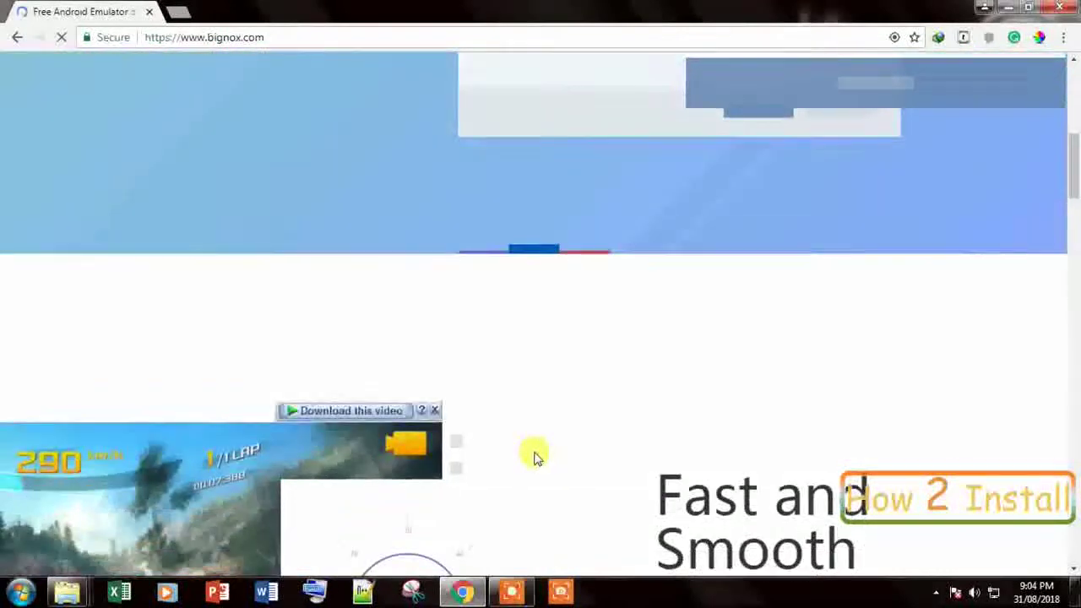
scroll(718, 452, down, 7)
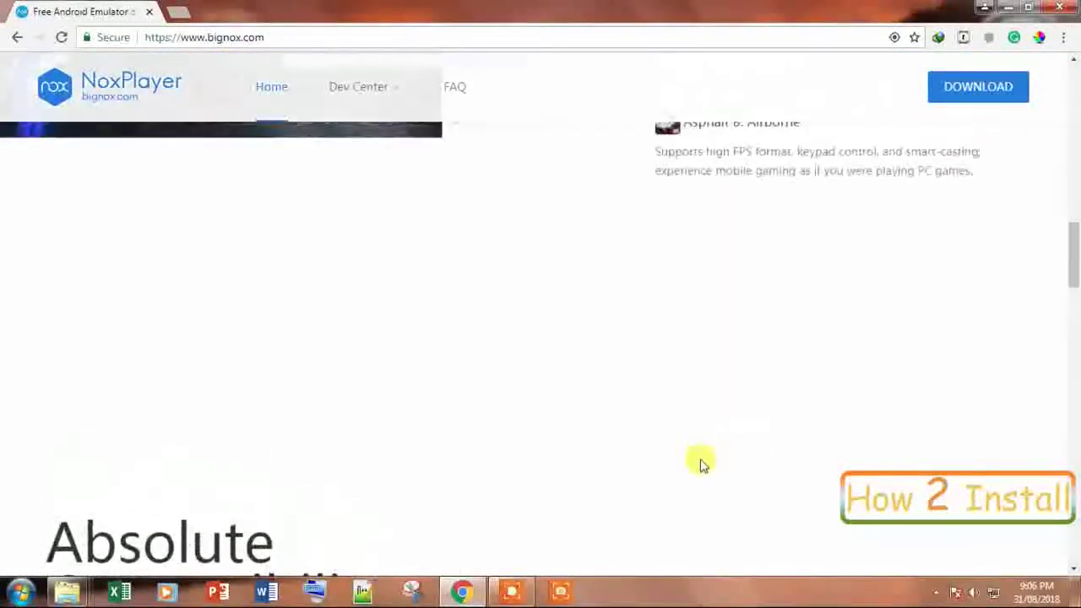
scroll(627, 434, up, 10)
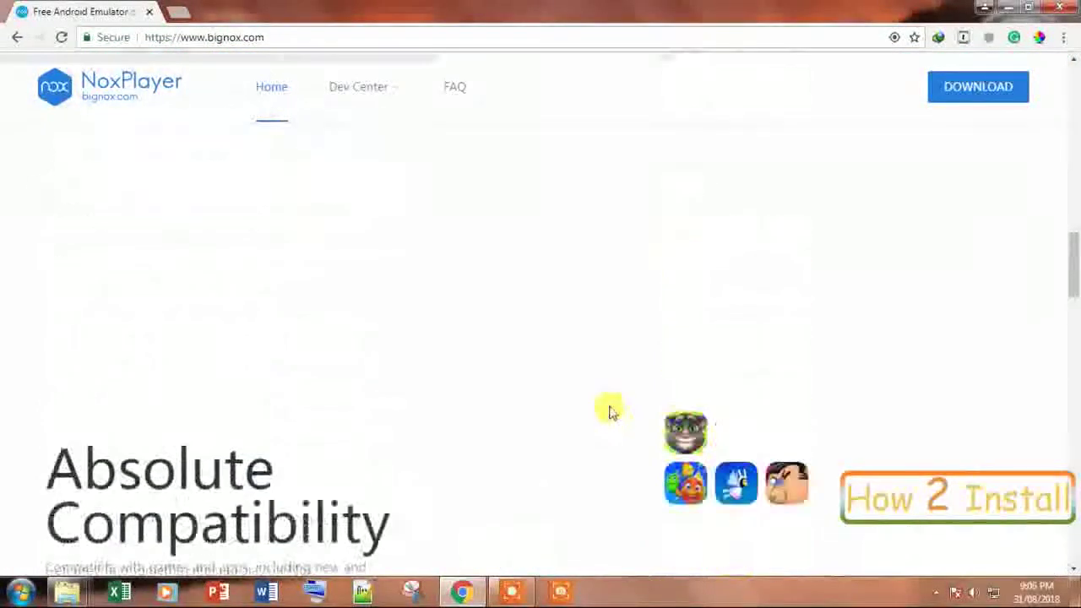
scroll(456, 308, down, 4)
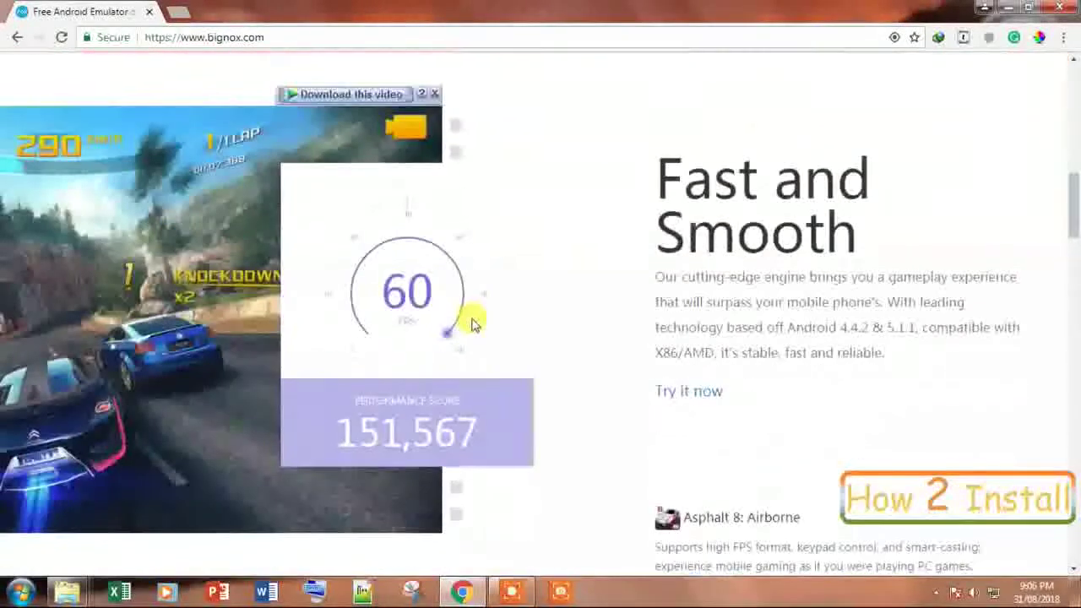
scroll(471, 329, down, 2)
scroll(523, 312, up, 3)
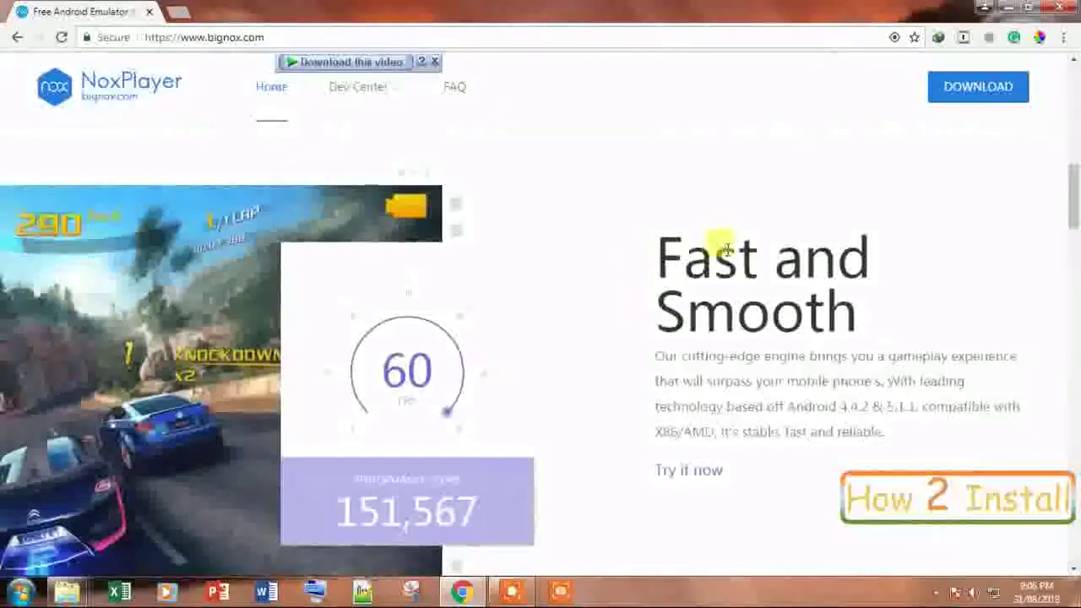
scroll(456, 279, down, 2)
scroll(456, 280, up, 1)
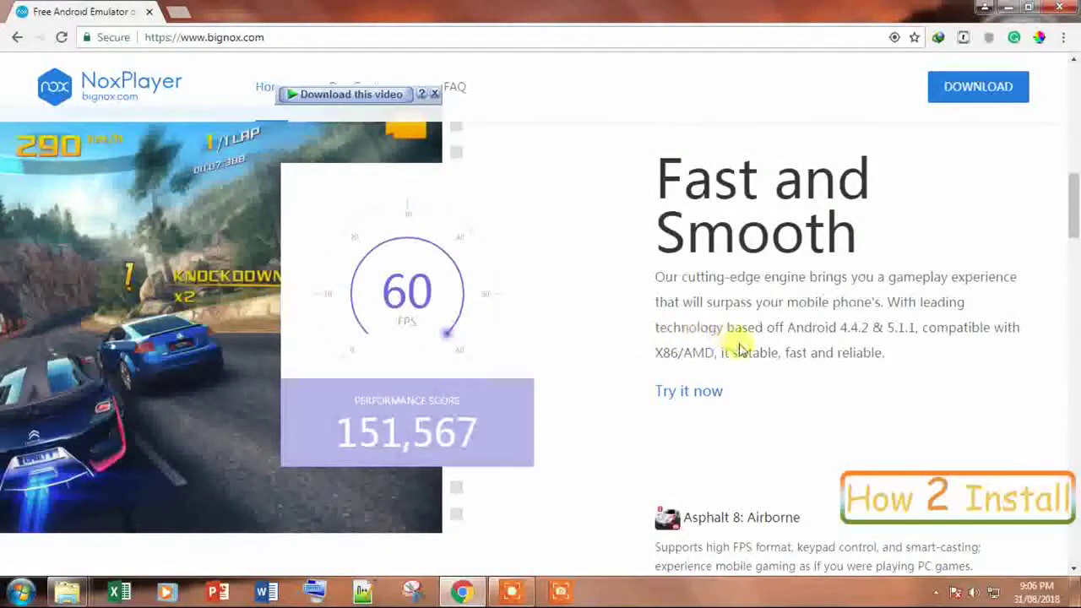
scroll(740, 350, down, 10)
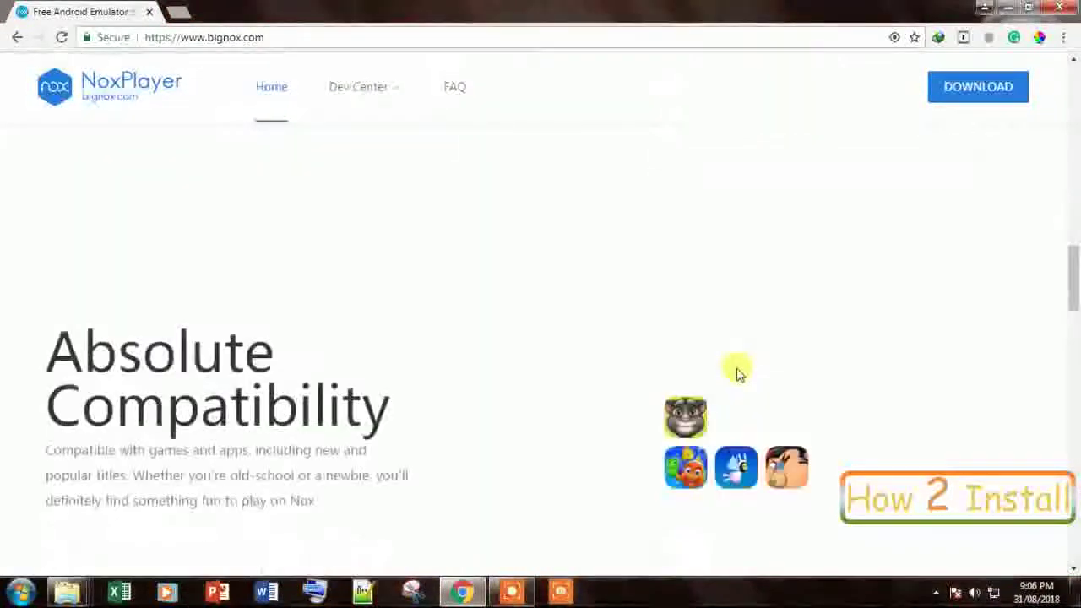
scroll(736, 370, down, 2)
scroll(736, 372, up, 5)
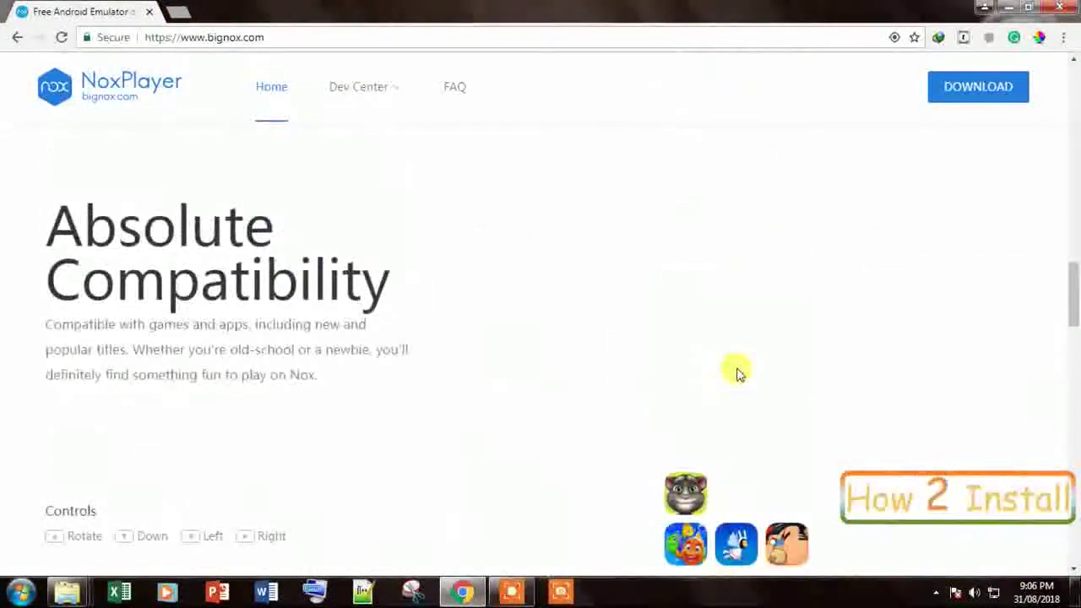
scroll(689, 408, down, 4)
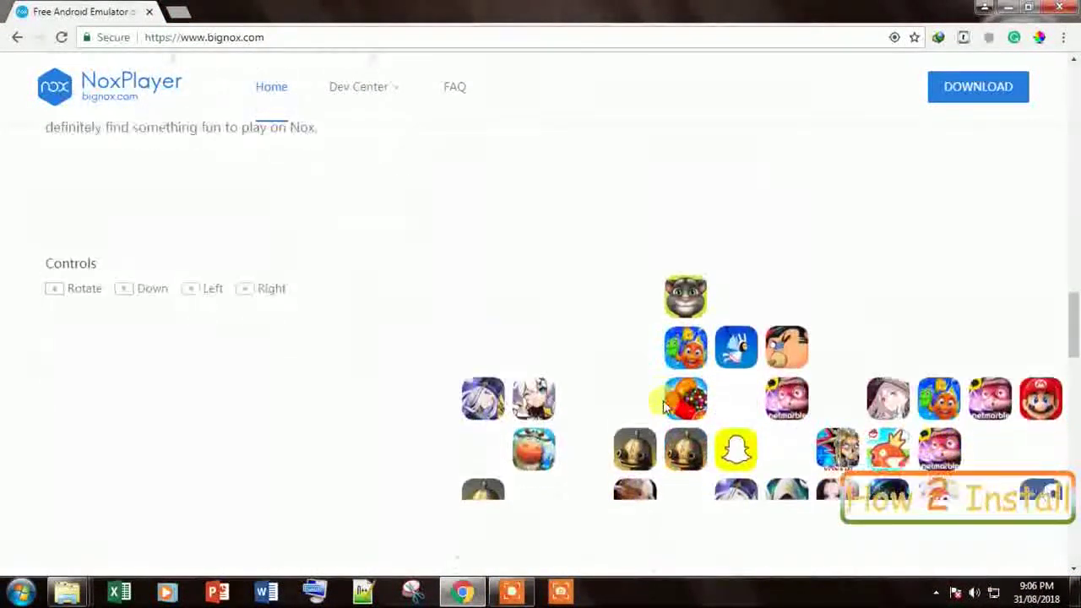
scroll(664, 395, down, 7)
scroll(663, 391, up, 2)
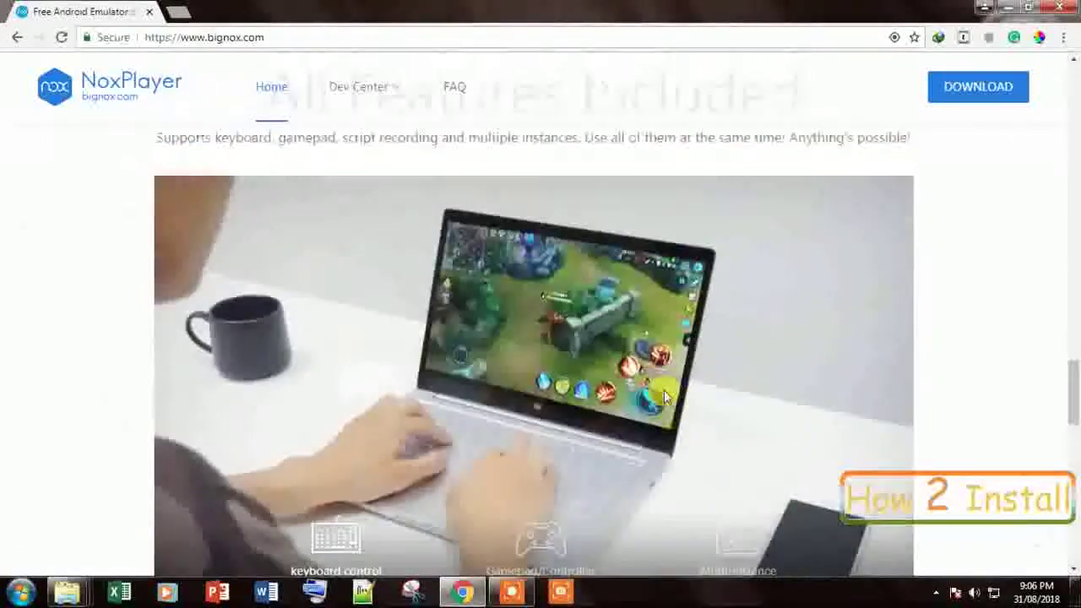
scroll(664, 390, down, 5)
scroll(664, 392, down, 4)
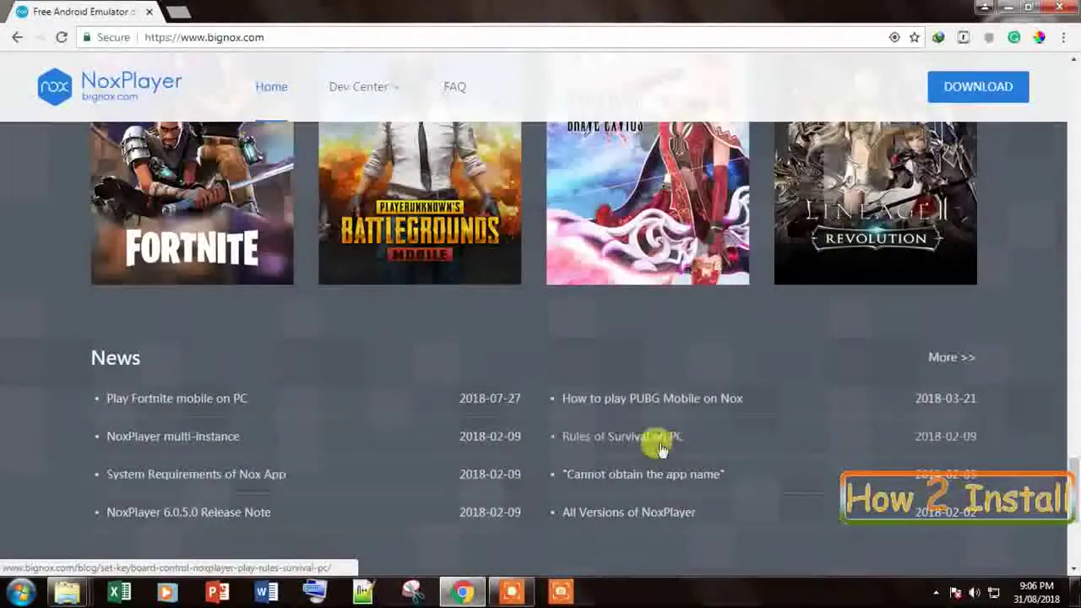
drag(1071, 473, 1069, 152)
Step: Request the NoxPlayer 6.2.2.0 installer download, cancel the download prompt and close the extra browser tab
scroll(762, 225, up, 5)
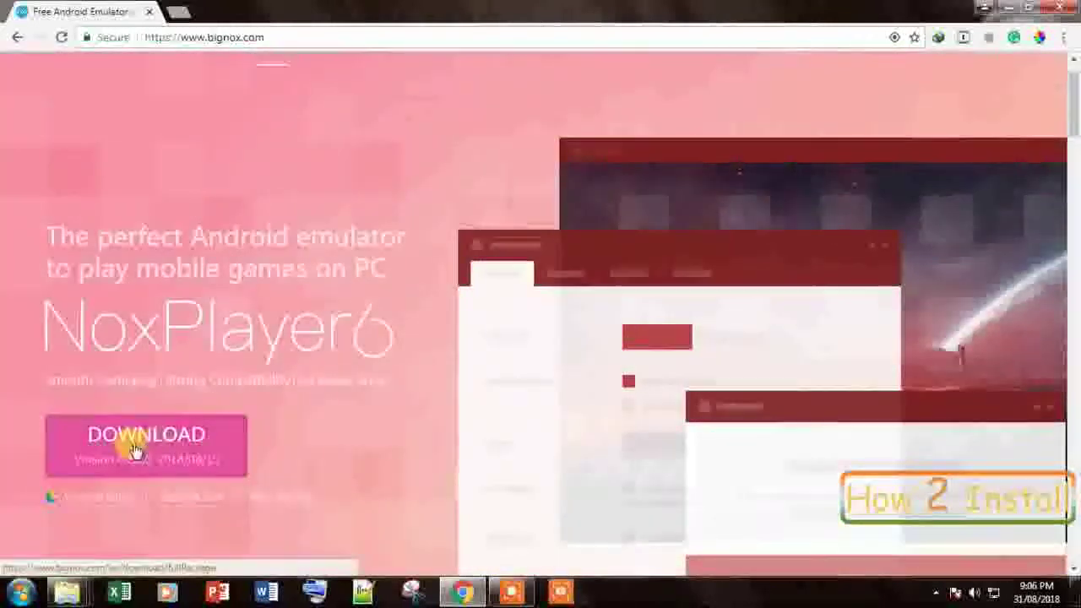
scroll(139, 448, down, 1)
click(141, 385)
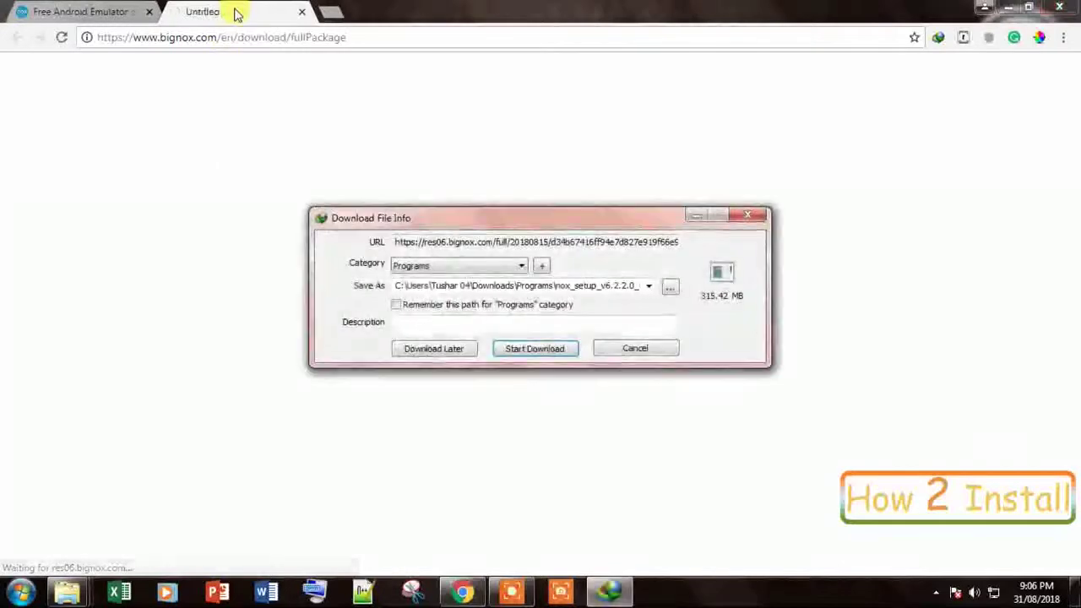
click(635, 354)
middle_click(237, 12)
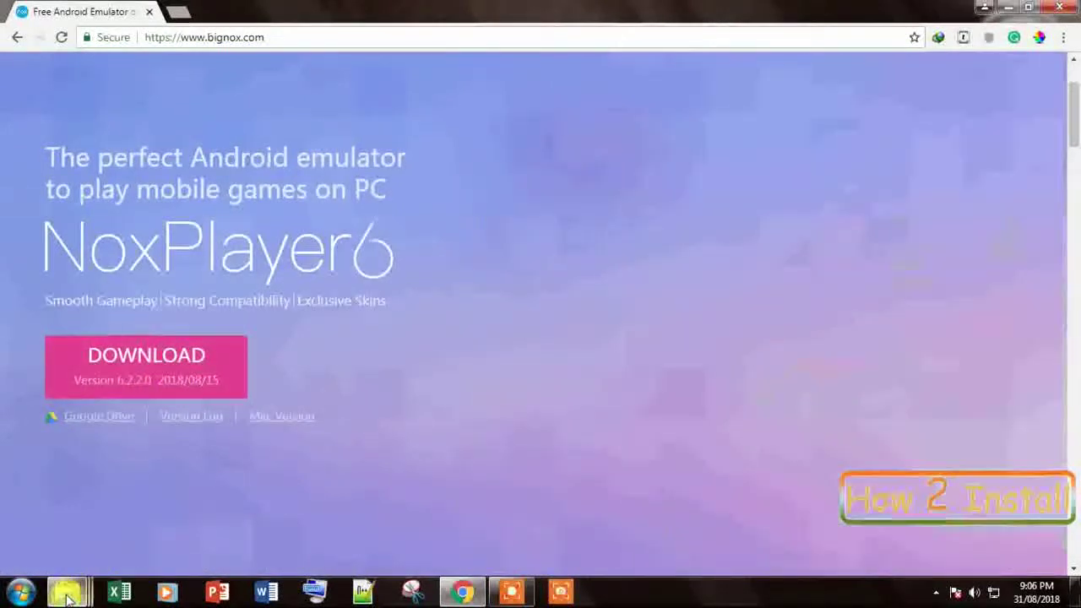
Step: Launch nox_setup_v6.2.2.0_full_intl.exe from the Downloads\Programs folder and minimize the folder and browser windows behind the installer
mouse_move(68, 592)
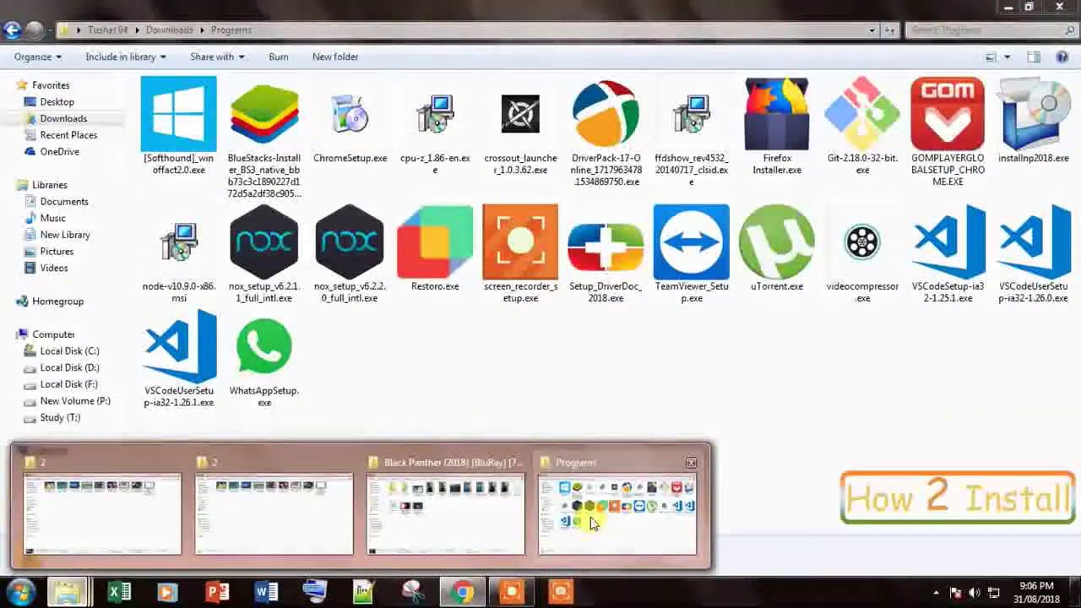
click(589, 549)
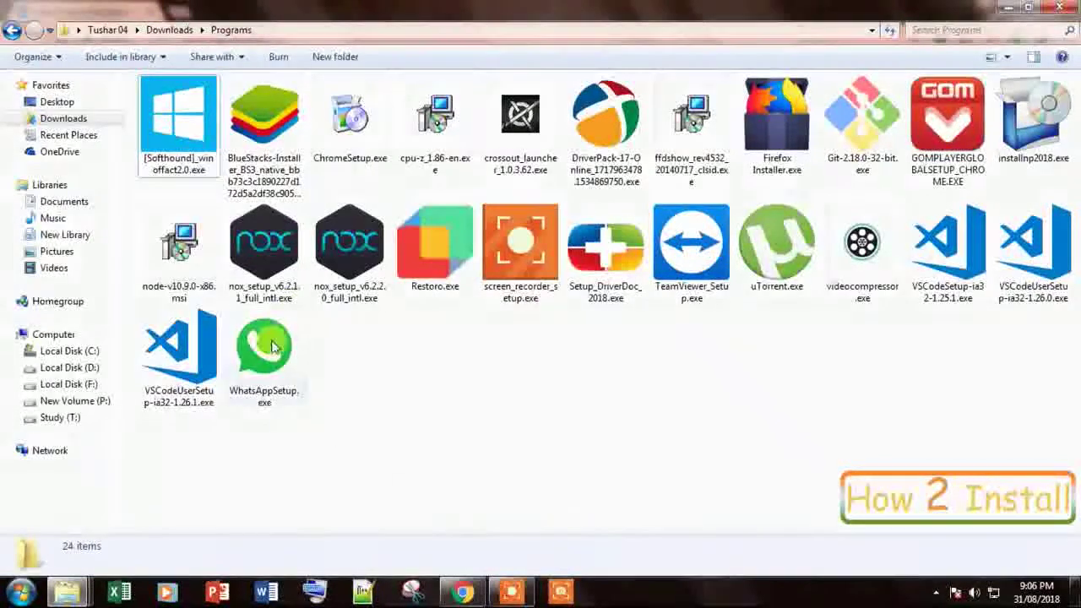
click(265, 284)
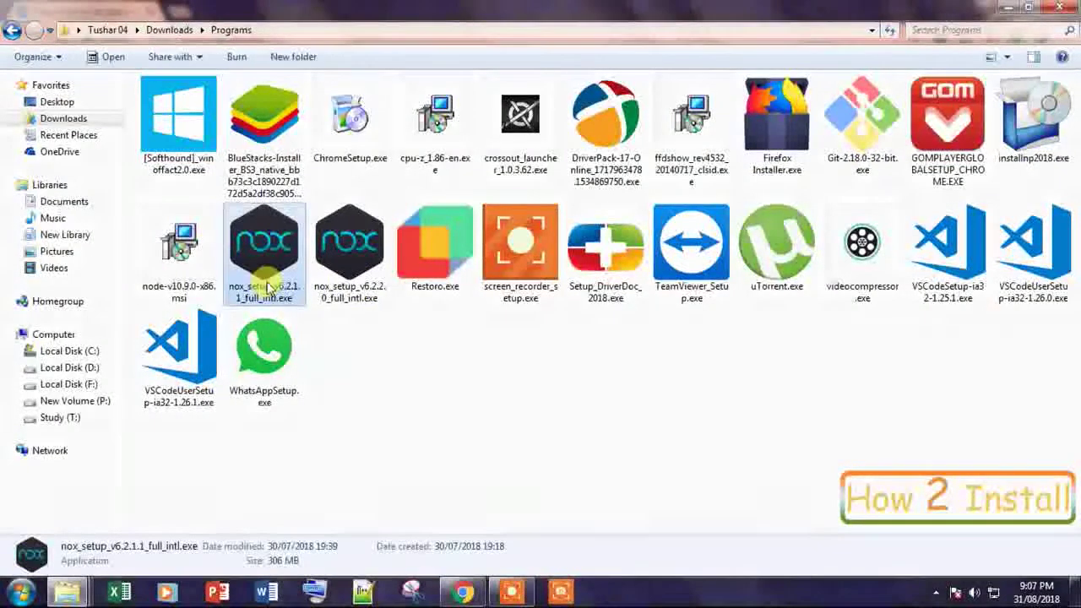
click(350, 289)
double_click(359, 258)
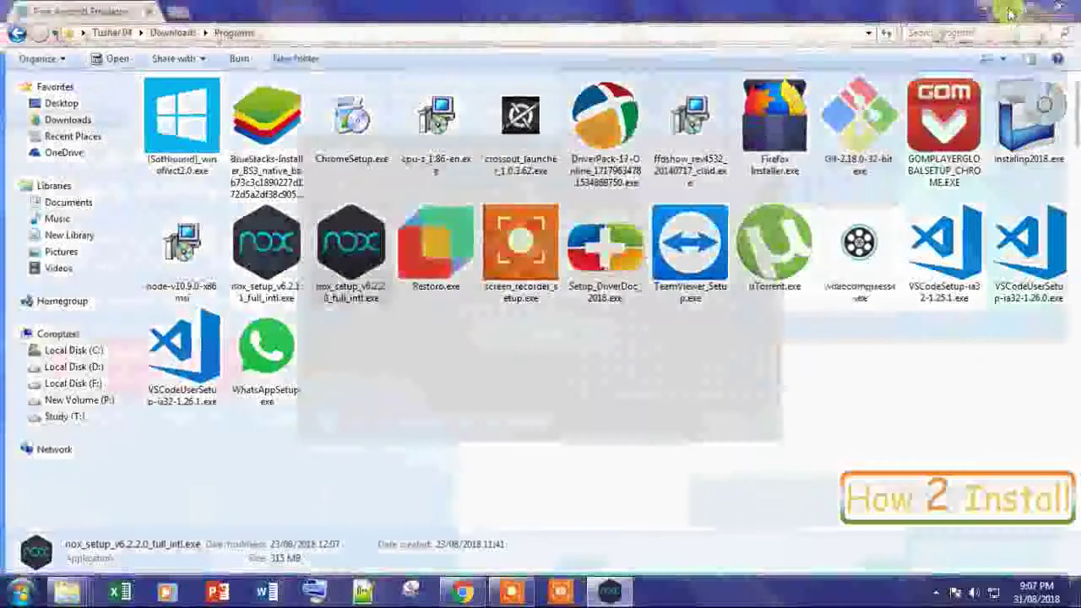
click(1010, 13)
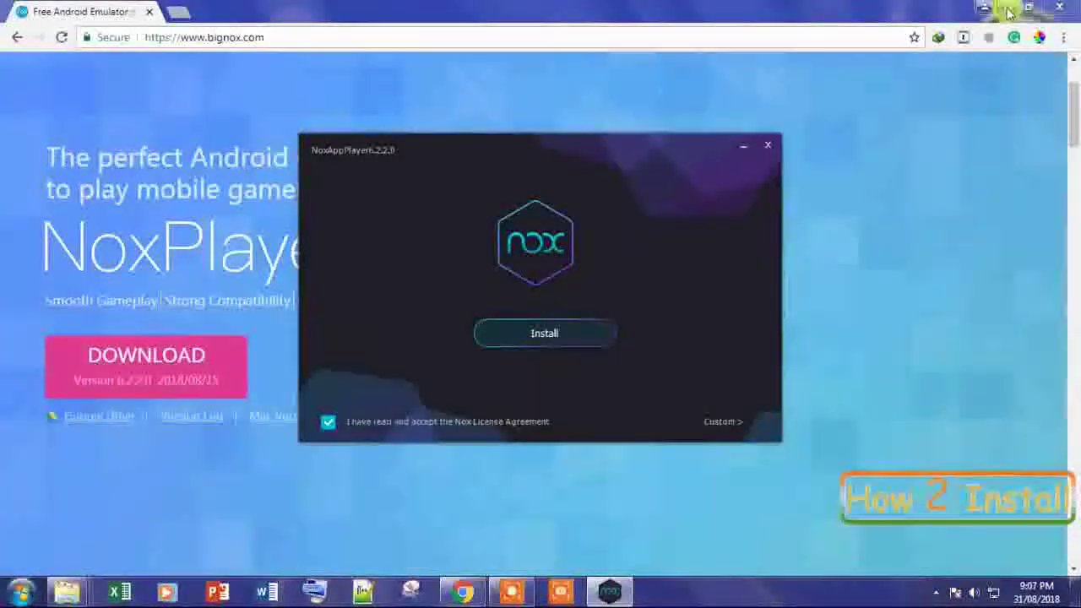
click(1011, 12)
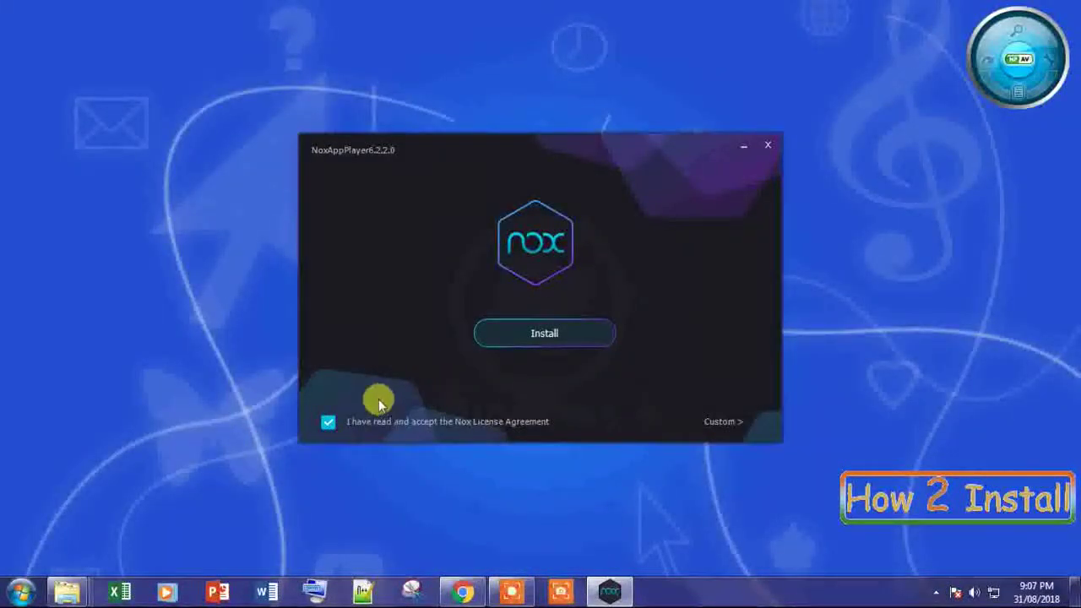
Step: Keep the Nox License Agreement accepted and install NoxAppPlayer 6.2.2.0 with the default settings
click(327, 421)
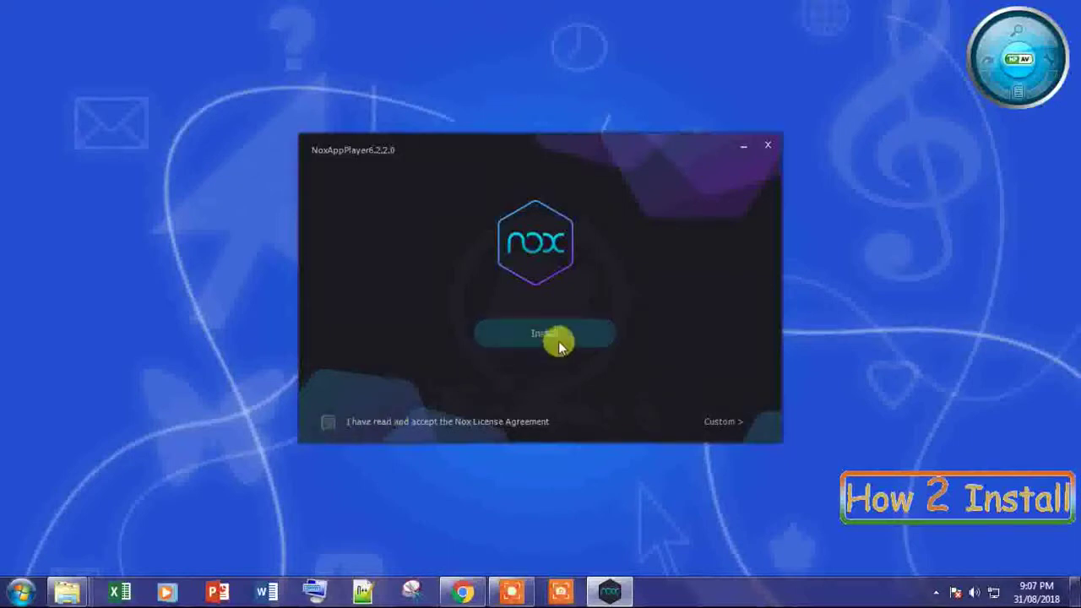
click(328, 422)
click(550, 337)
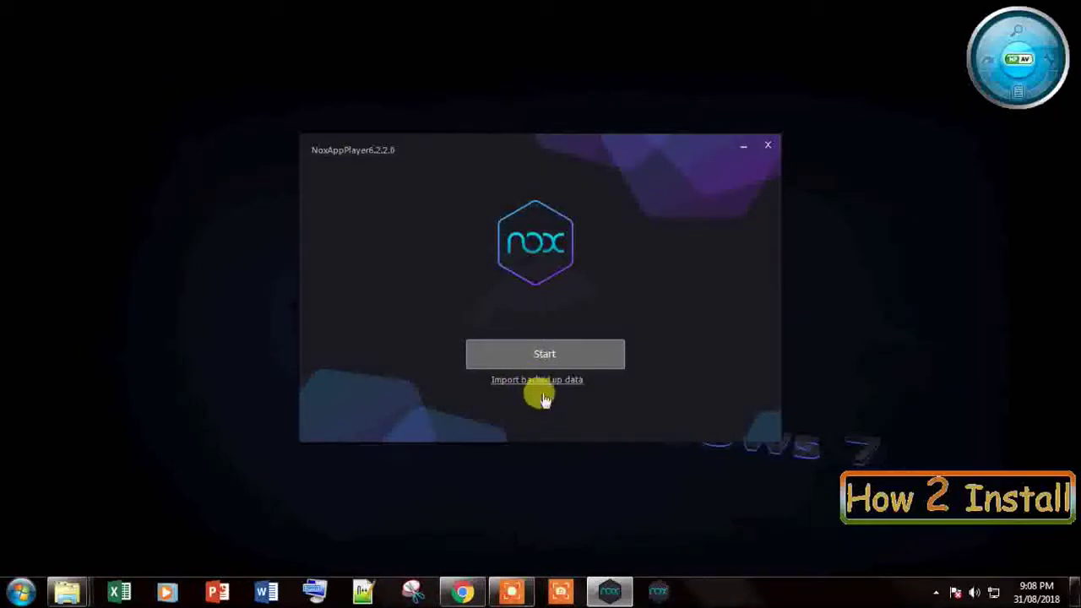
Step: Start NoxPlayer from the finished installer, skip the introductory tutorial and dismiss the notice about desktop tutorials
click(539, 350)
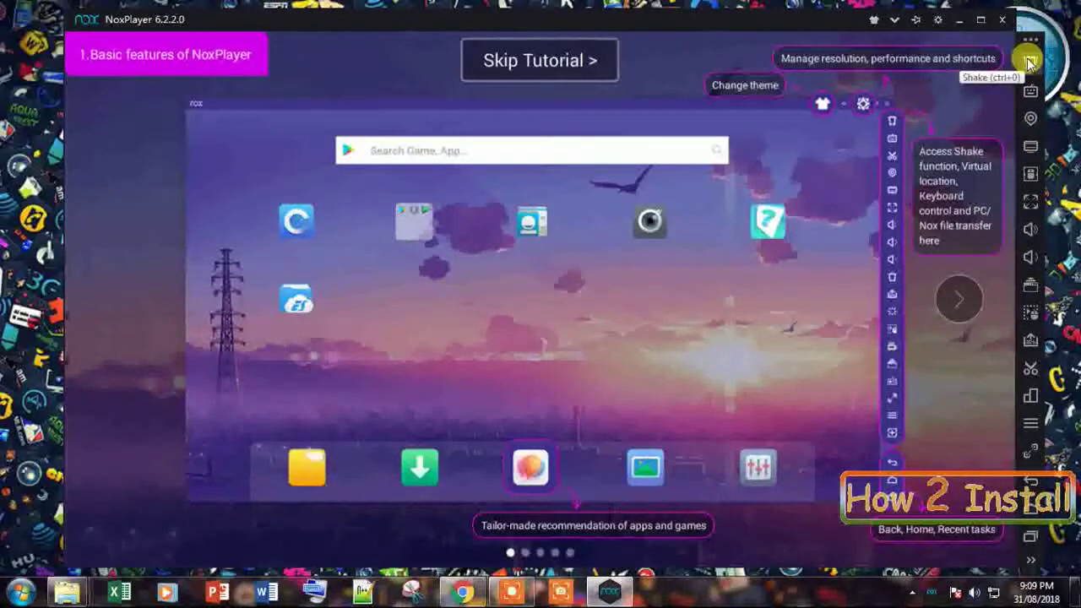
click(597, 68)
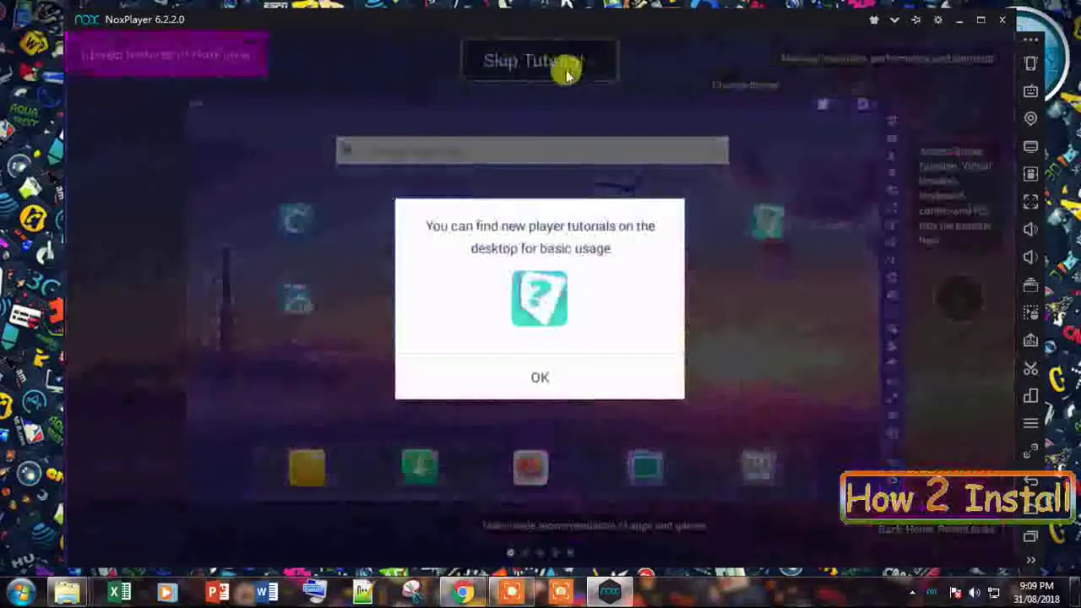
click(538, 377)
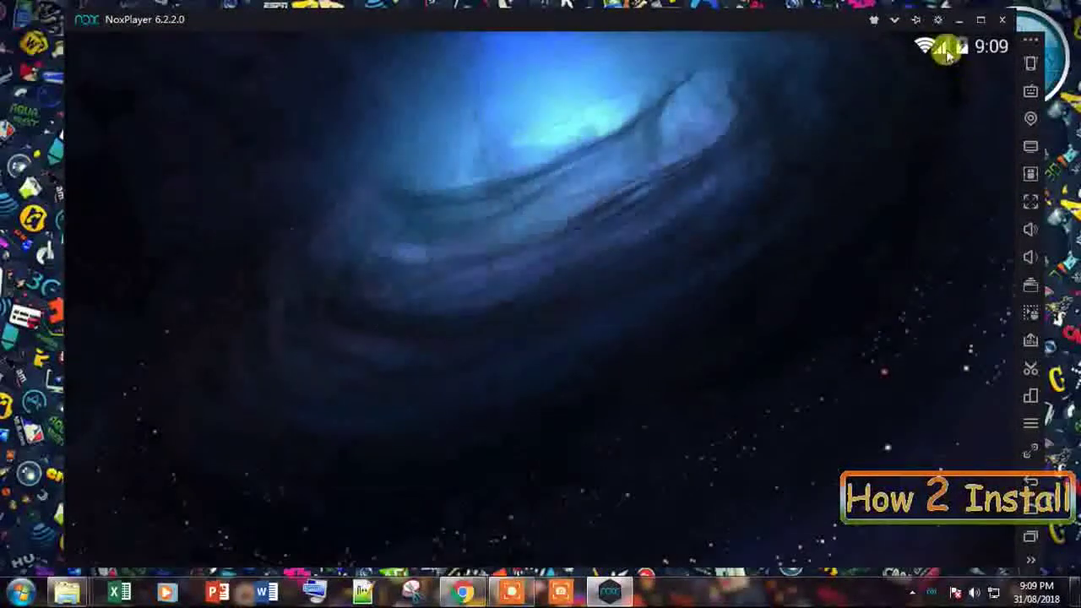
Step: Maximize the NoxPlayer window and switch the emulator to full screen
click(980, 19)
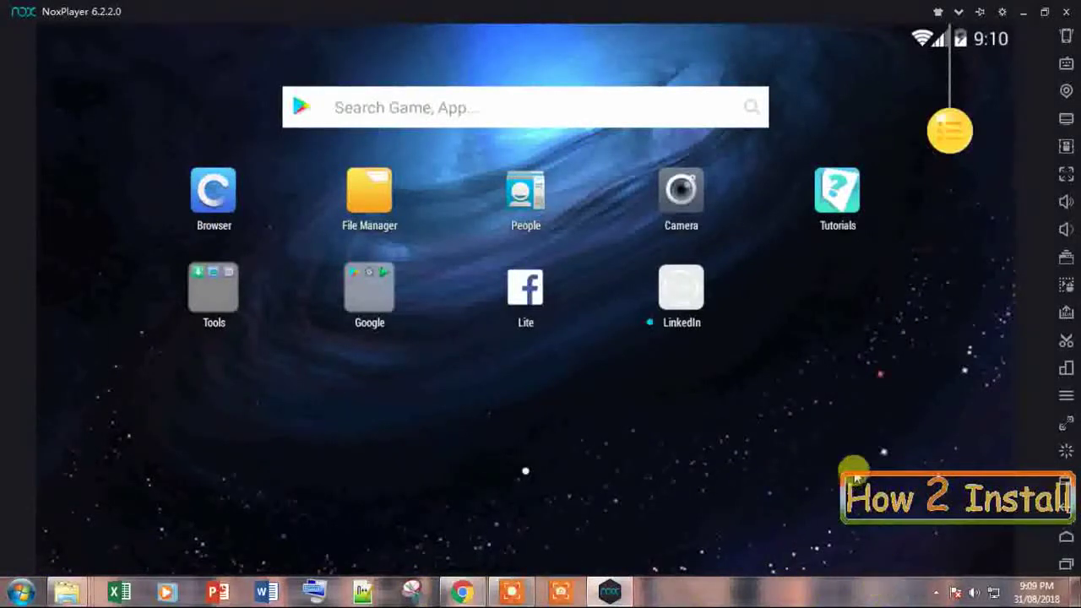
click(1065, 173)
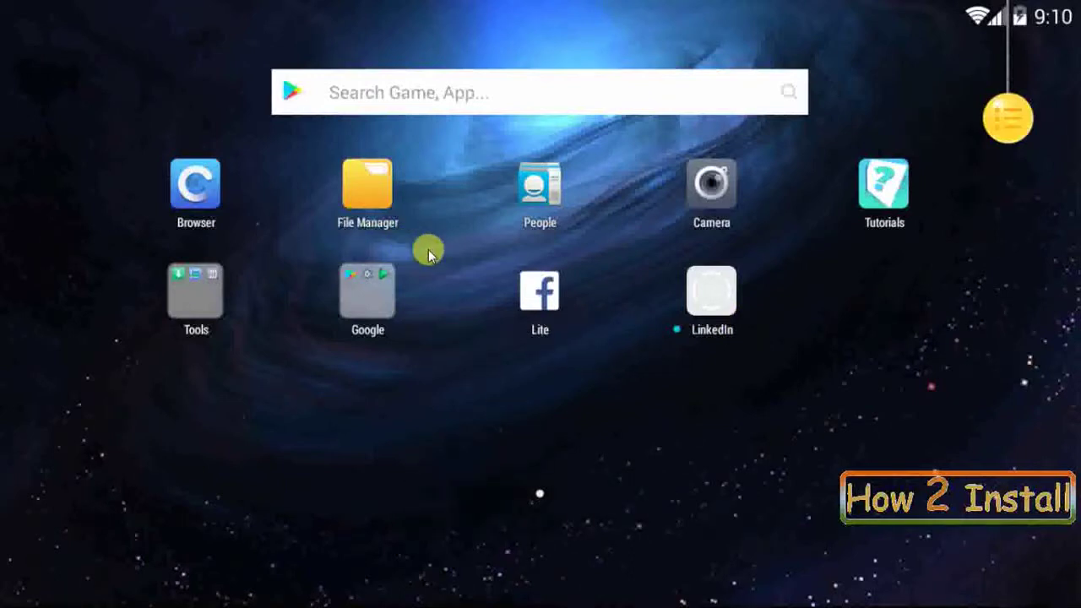
Step: Exit full screen mode and open the keyboard control settings to view the available key functions
key(Escape)
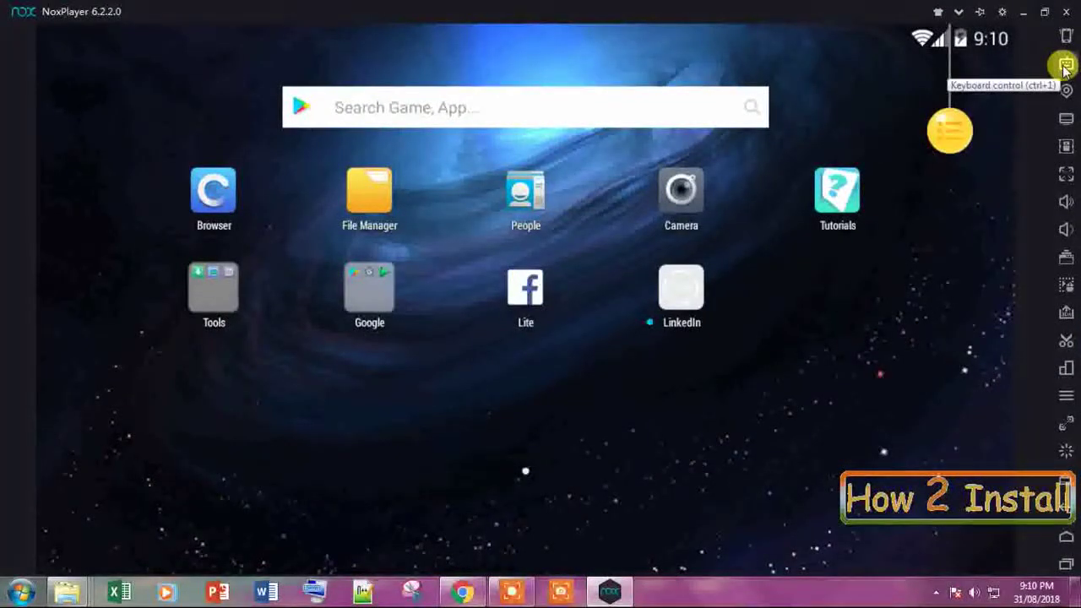
click(1065, 66)
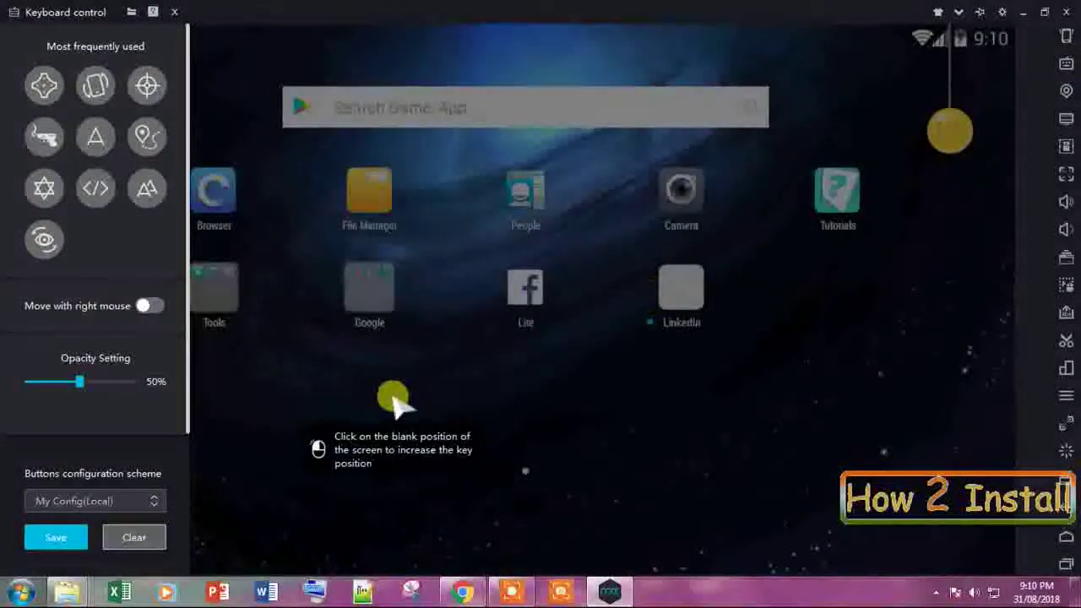
key(ctrl+1)
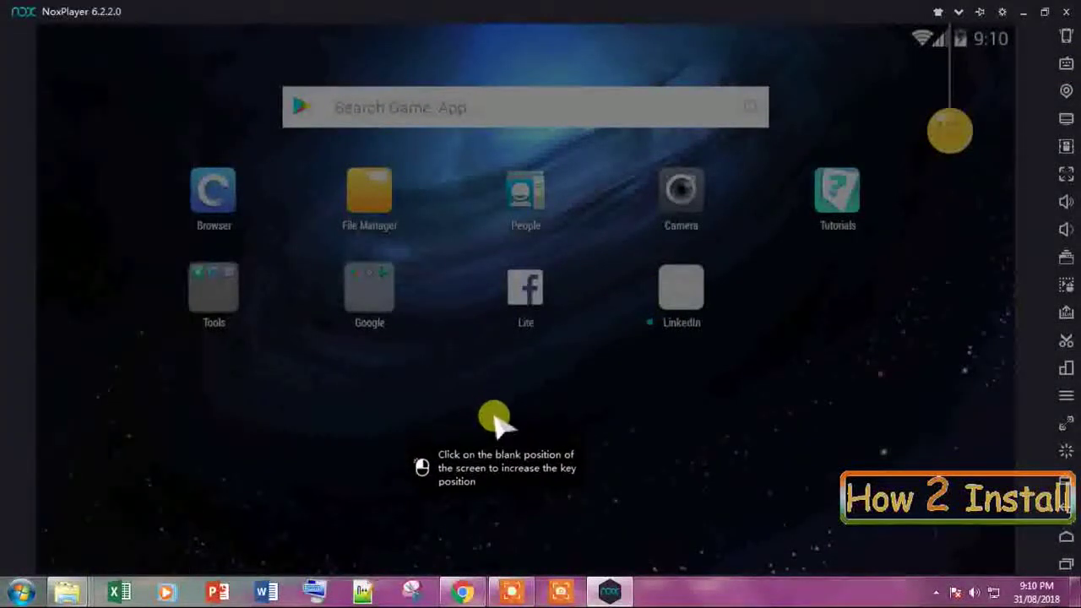
mouse_move(4, 243)
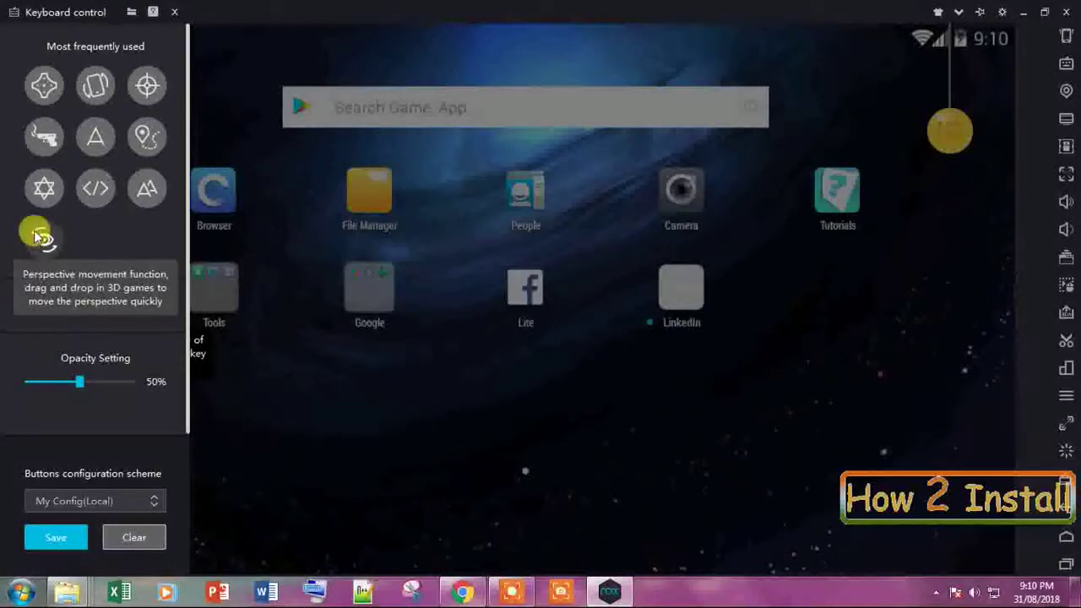
click(38, 237)
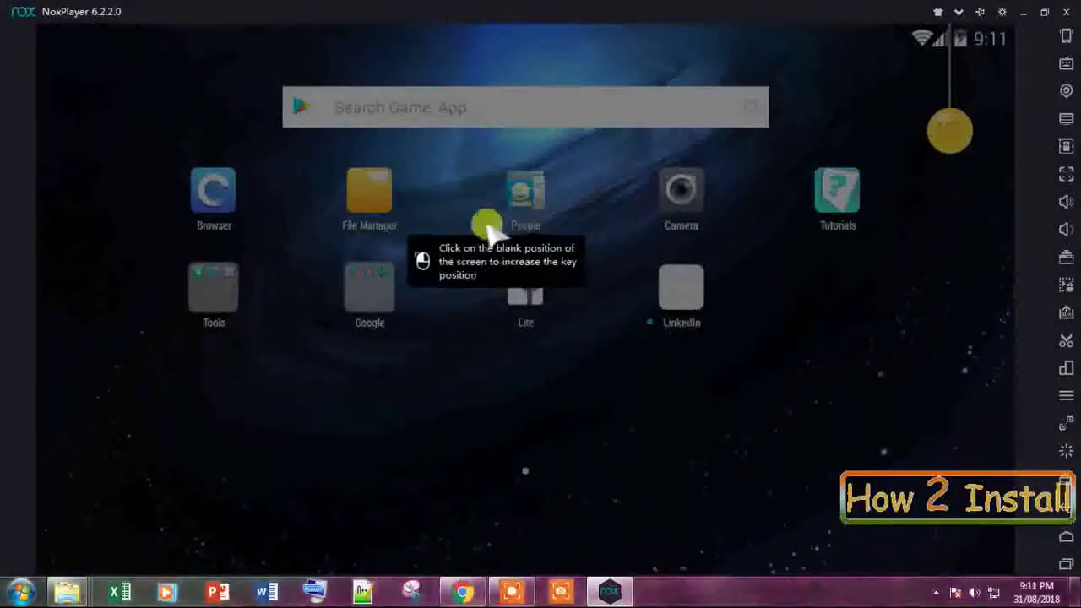
Step: Map the A key to the Google folder on the home screen and save the keyboard configuration
click(366, 295)
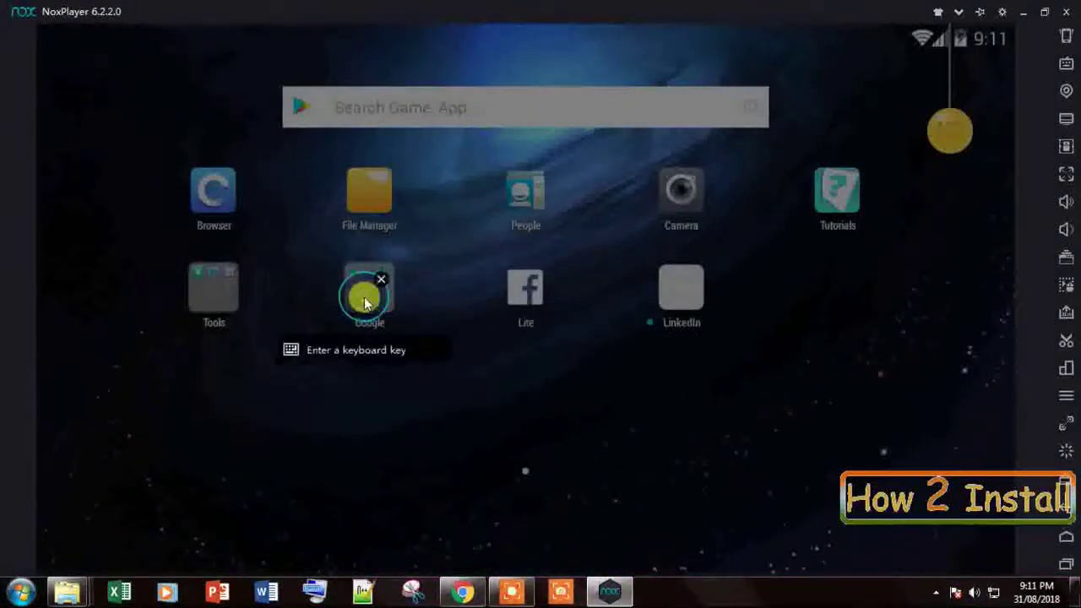
key(a)
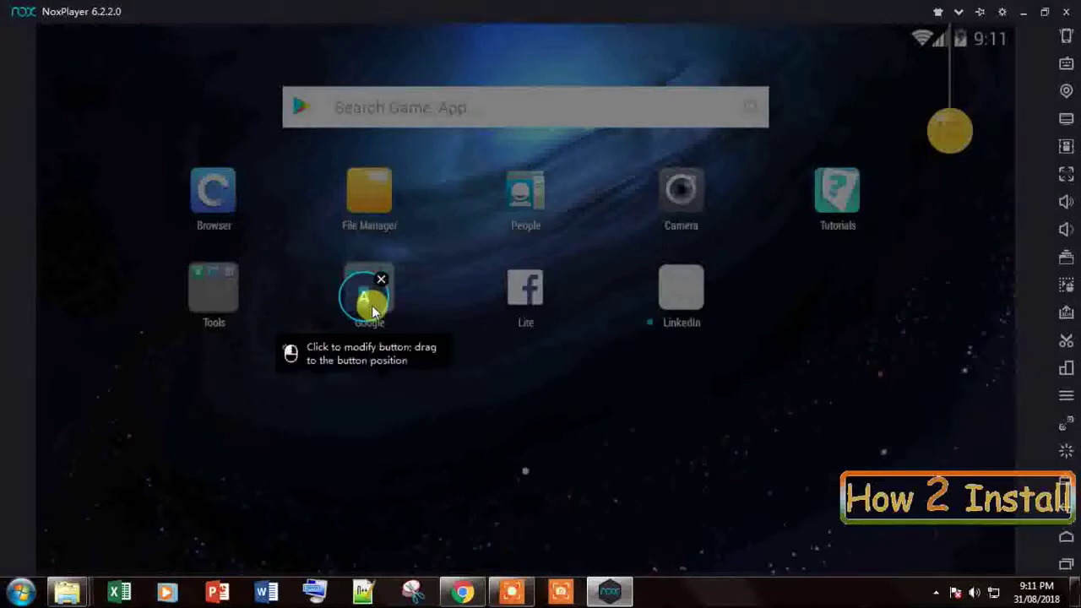
mouse_move(18, 338)
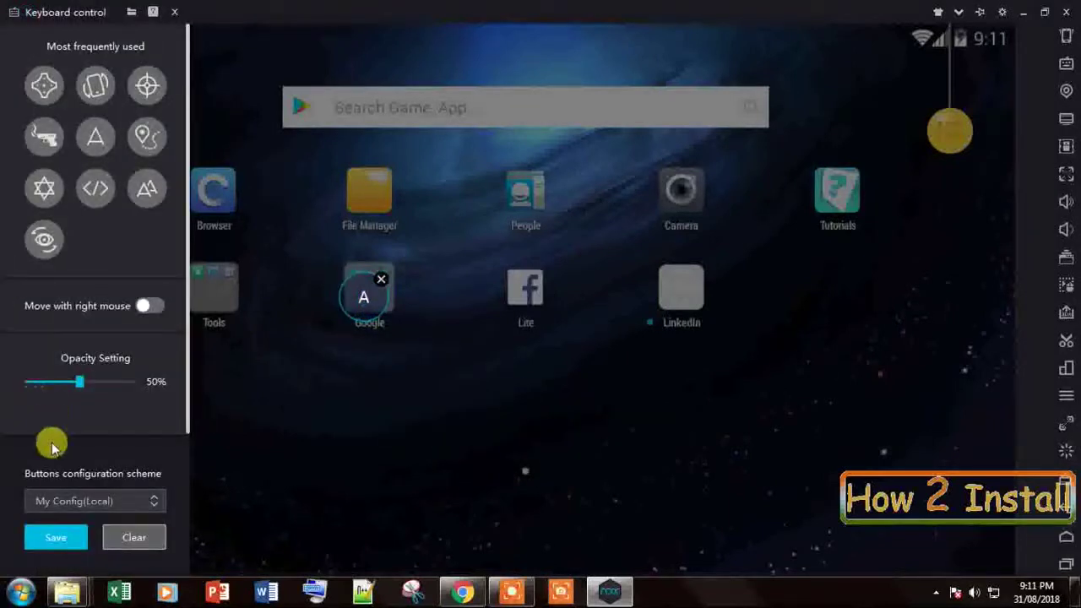
click(51, 536)
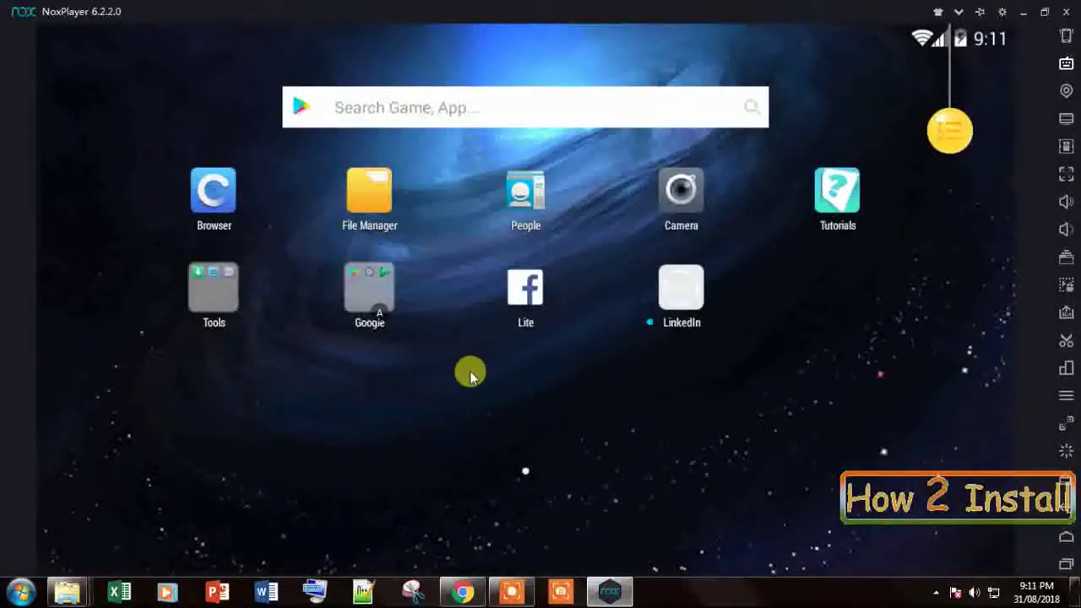
Step: Test the mapped A key by opening the Google folder and Play Games, and remove Play Games from the recent apps
key(a)
key(a)
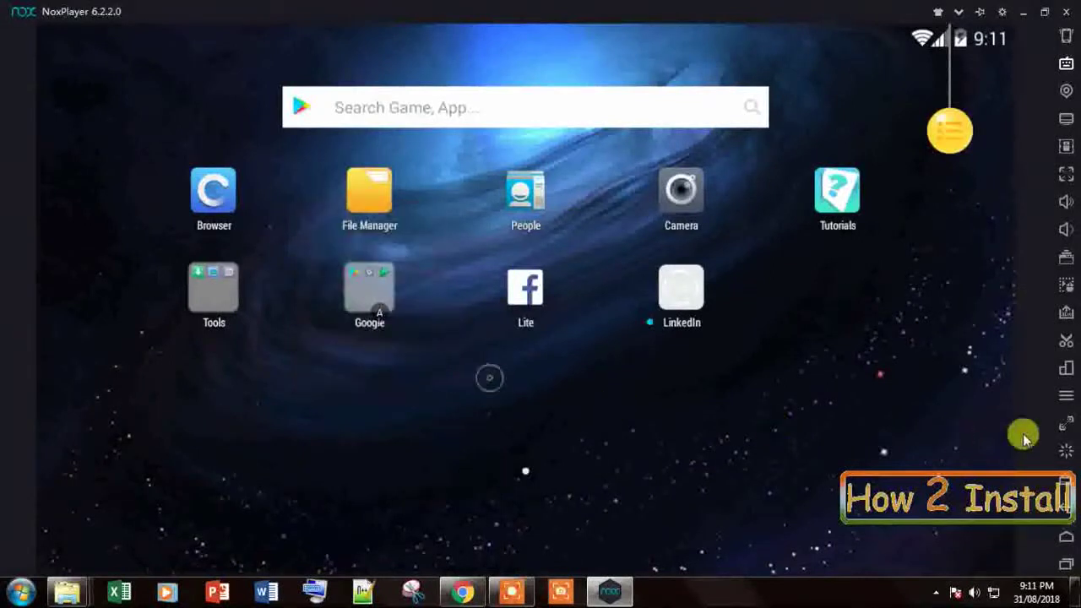
key(a)
key(a)
key(a)
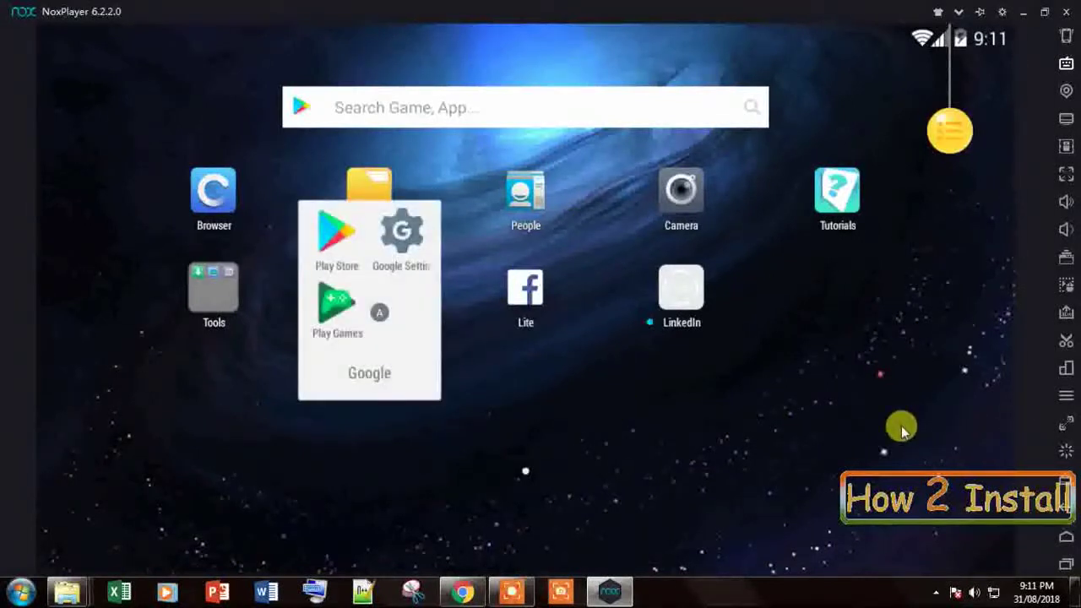
key(a)
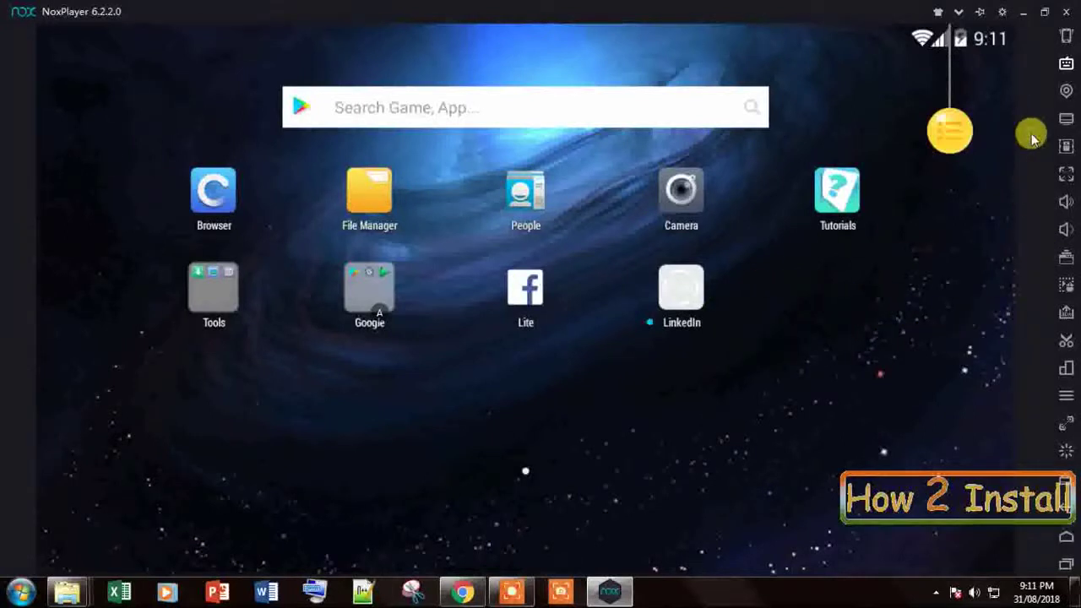
key(a)
key(a)
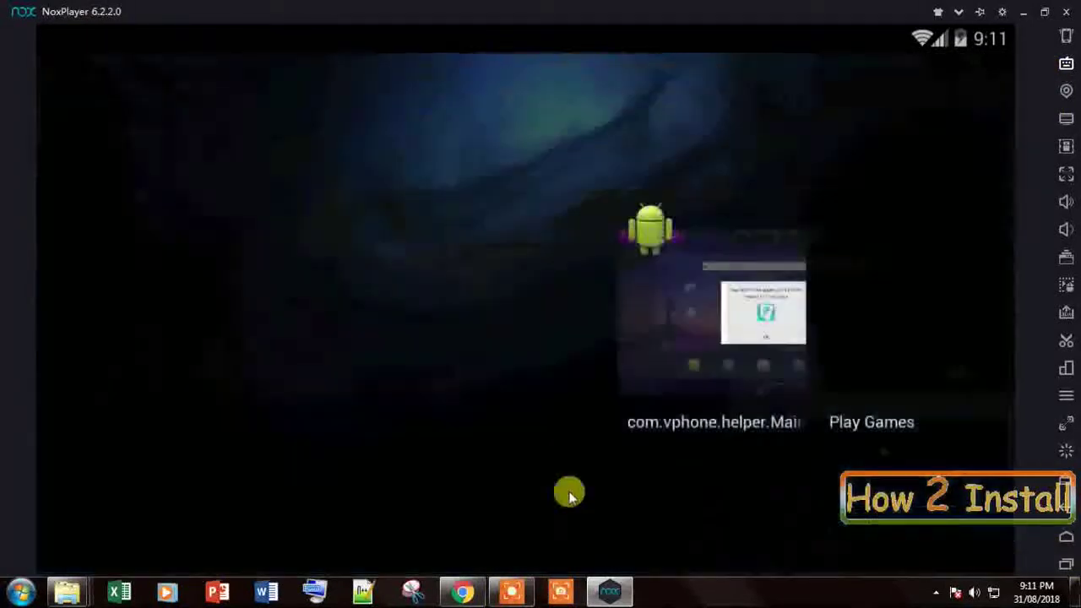
drag(843, 384, 881, 145)
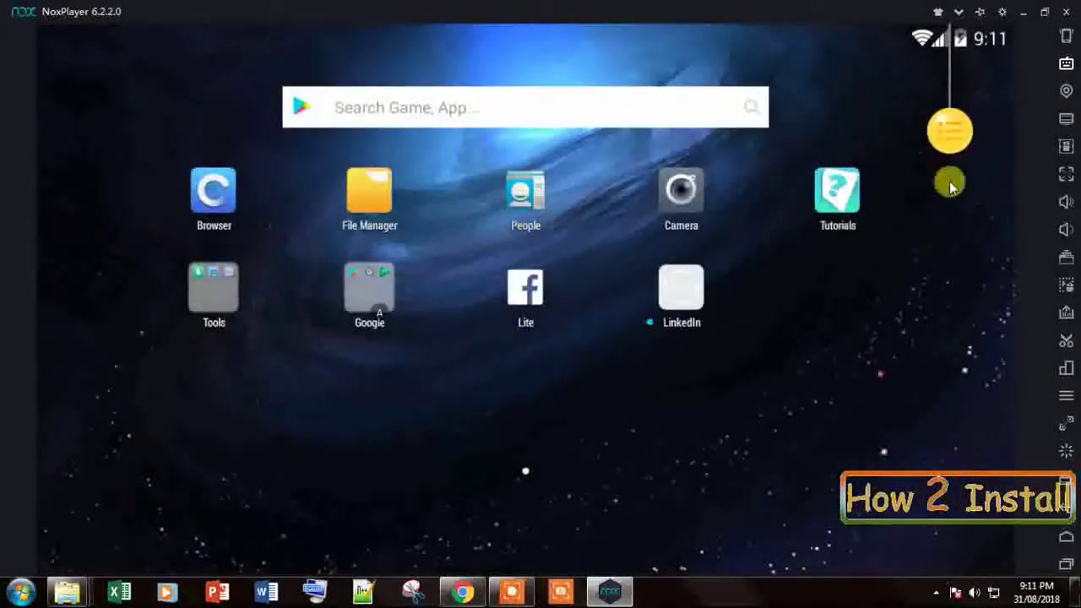
Step: Decline enabling Root in System Settings and map the T key to the Tools folder in keyboard control
click(1065, 117)
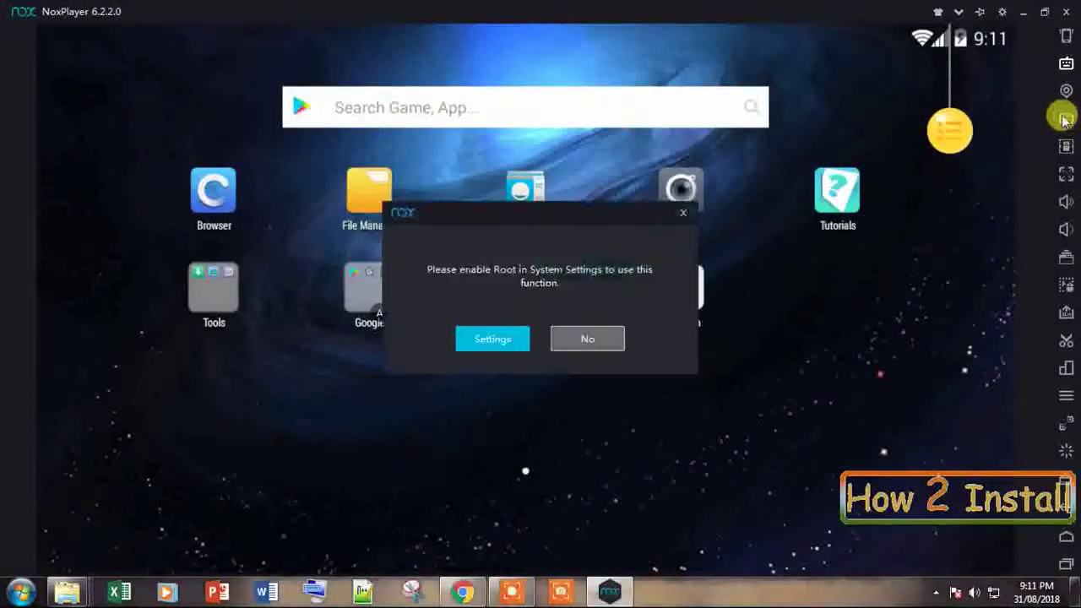
click(594, 340)
click(1066, 69)
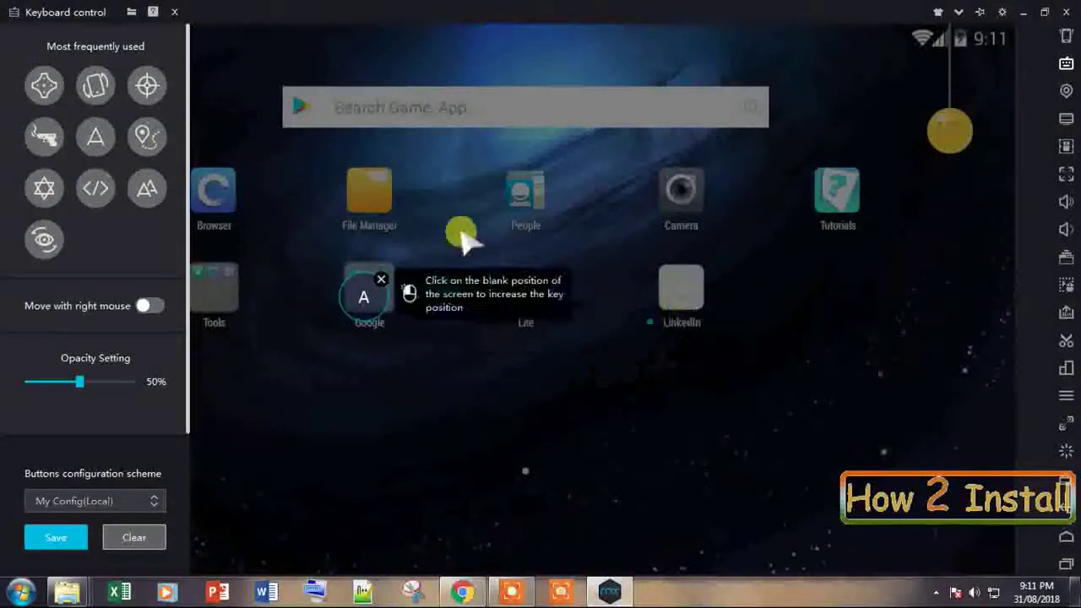
click(226, 288)
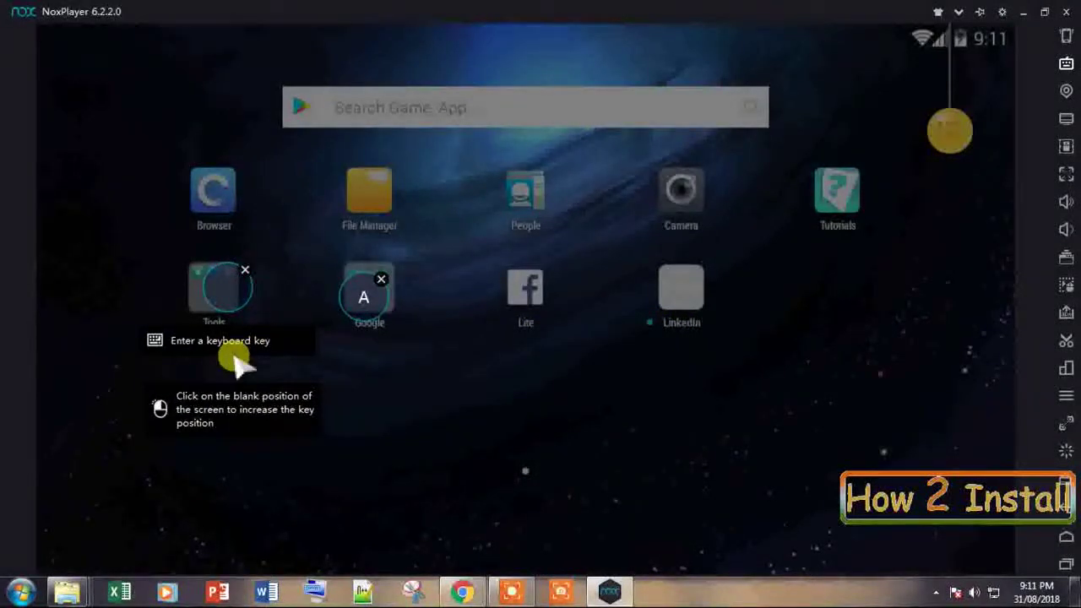
key(t)
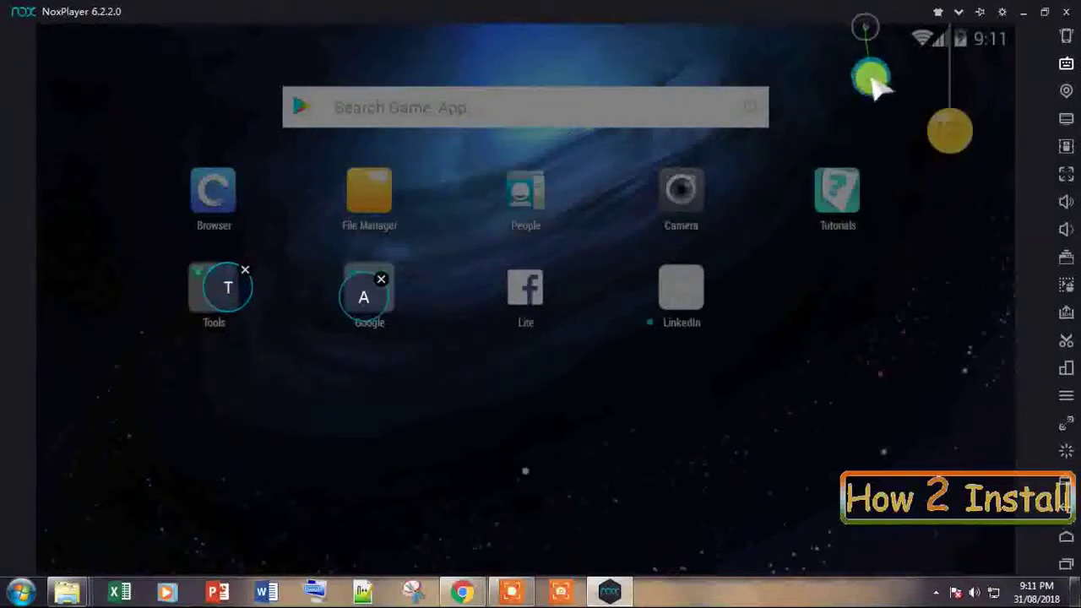
click(872, 81)
drag(872, 81, 871, 108)
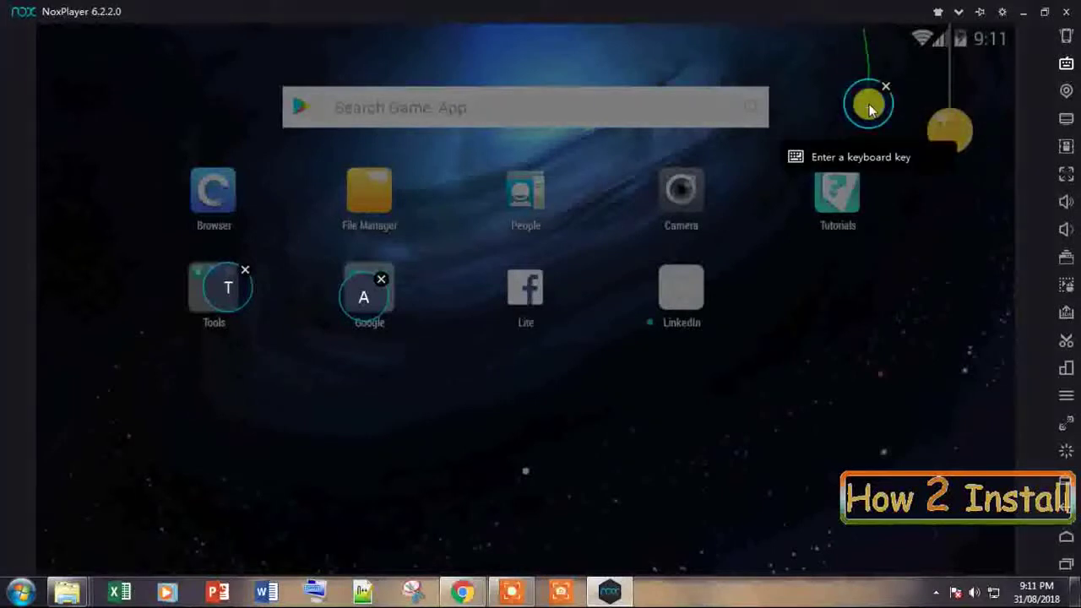
click(886, 84)
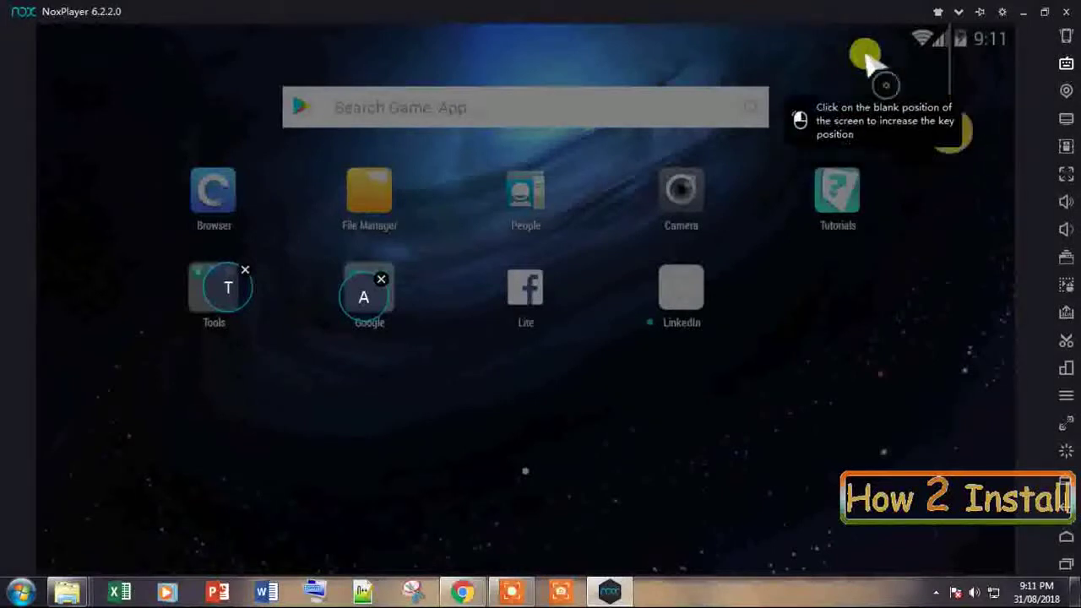
Step: Add a downward swipe from the status bar near the Wi-Fi indicator, assign it the N key and save My Config(Local)
drag(859, 33, 859, 111)
key(n)
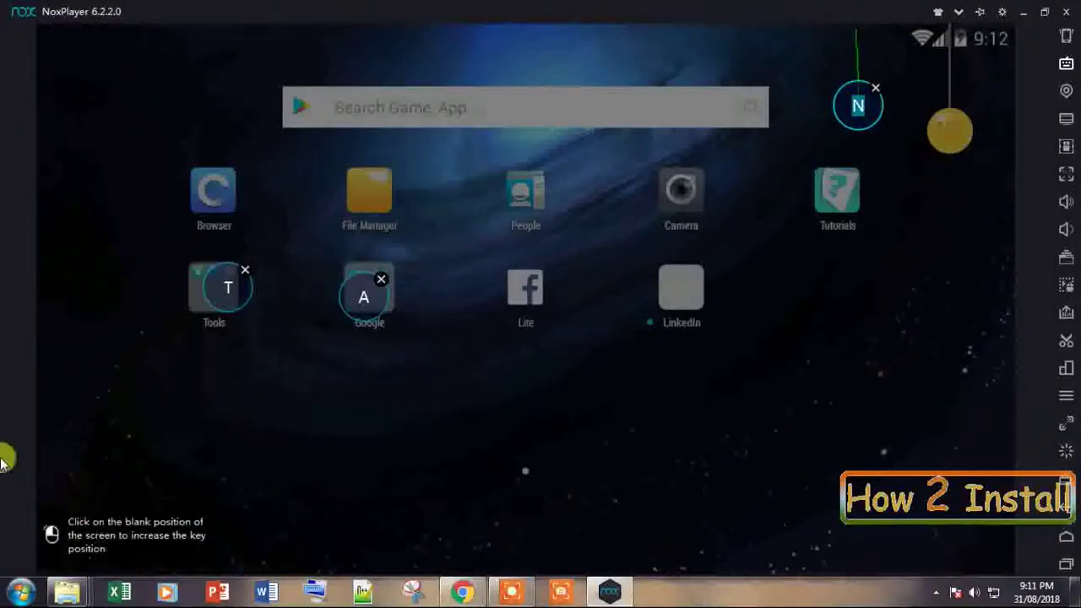
mouse_move(52, 490)
click(64, 501)
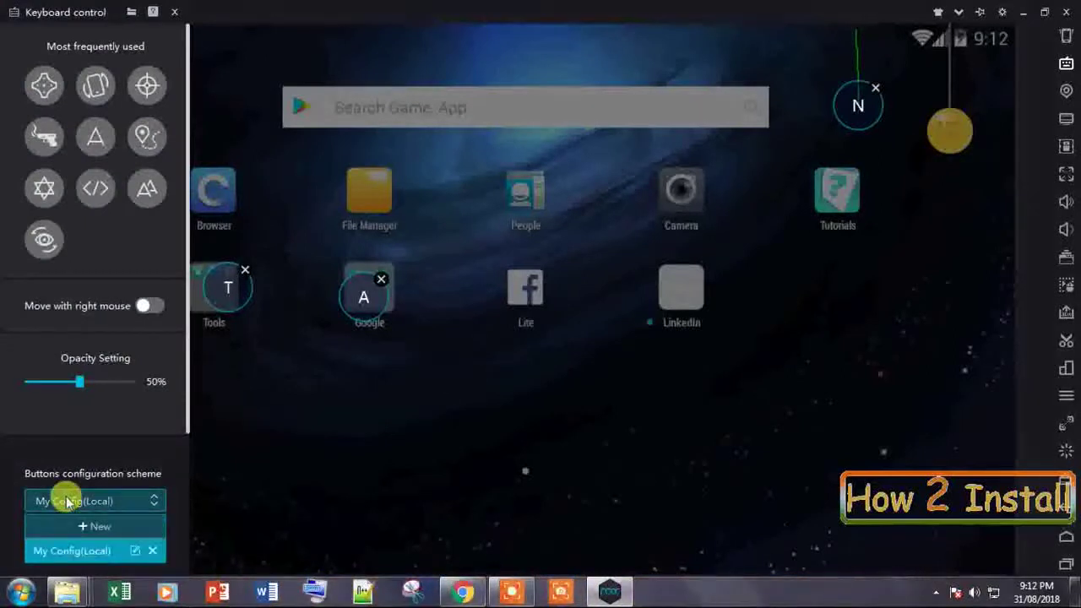
click(83, 499)
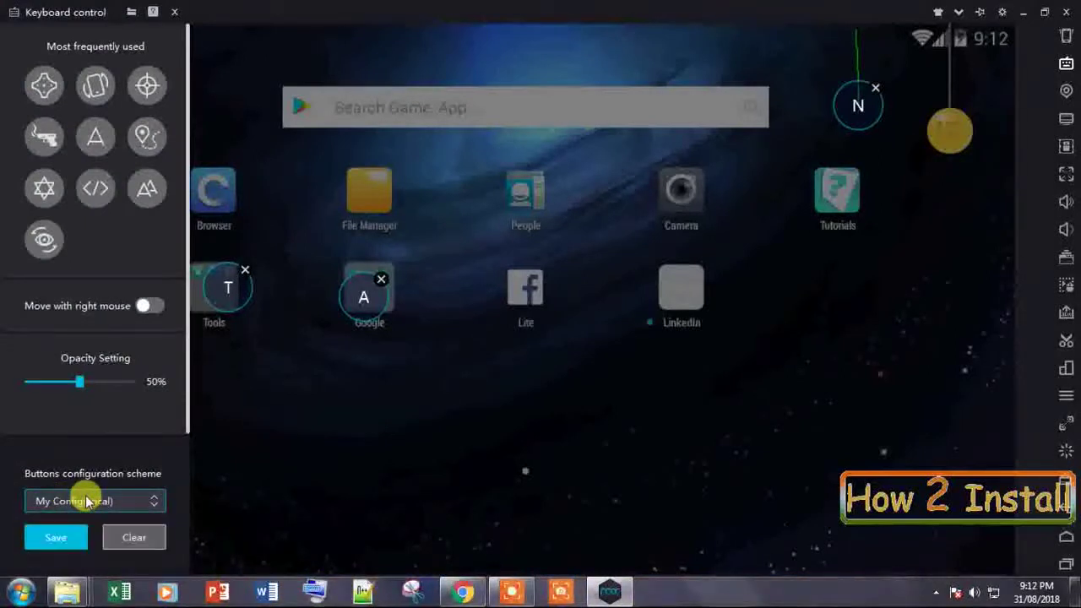
click(70, 541)
Step: Test the T and A keys by opening the Tools folder and Play Games, and leave Play Games
key(t)
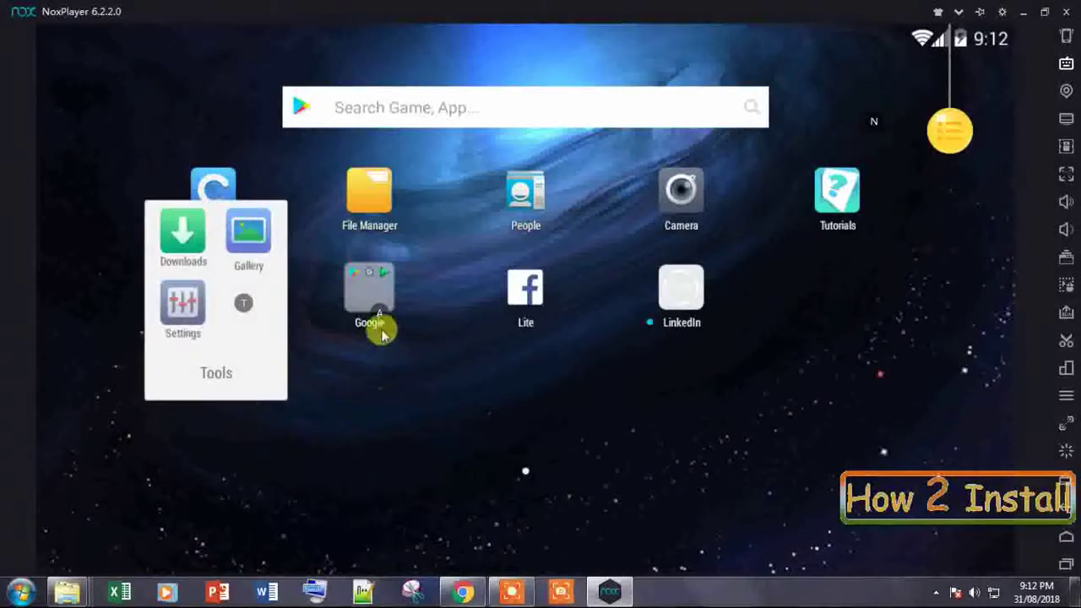
click(379, 334)
key(a)
key(a)
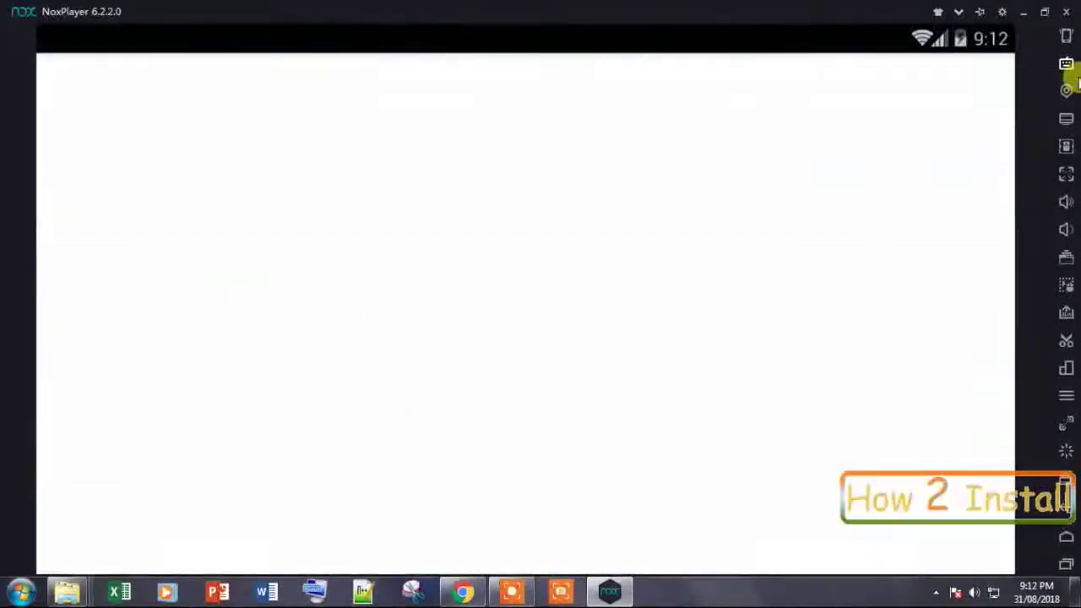
click(1067, 523)
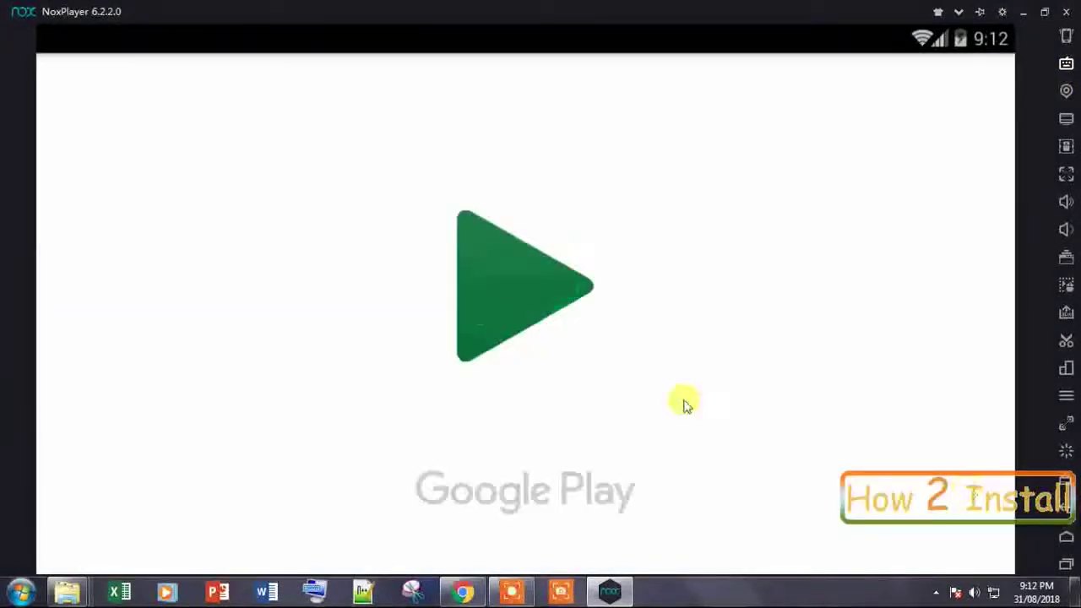
Step: Test the N key by pulling down the Android notification shade, view the quick settings and close the shade
key(n)
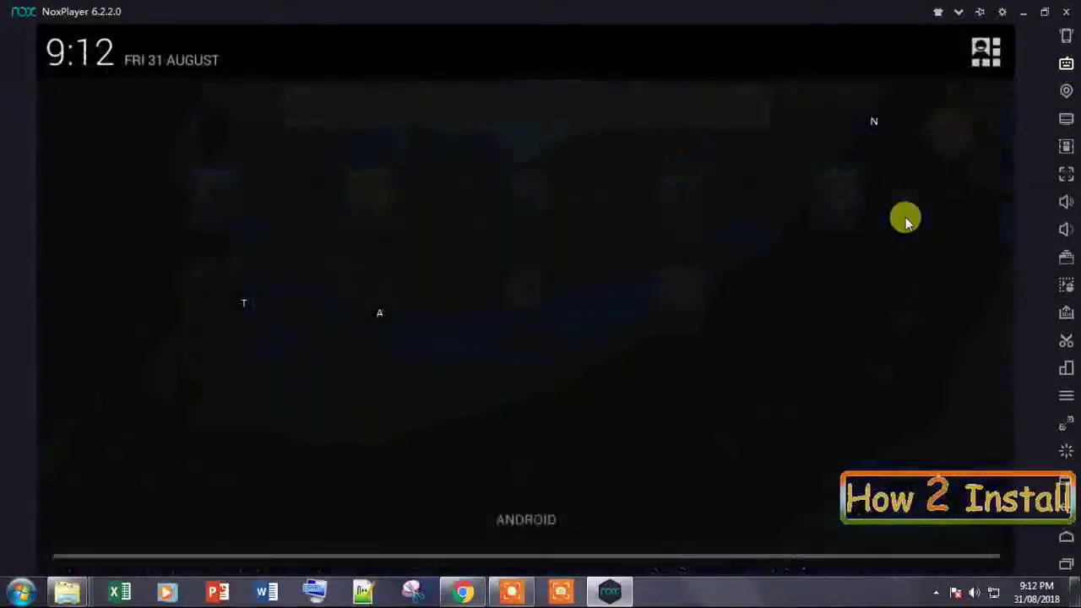
click(995, 64)
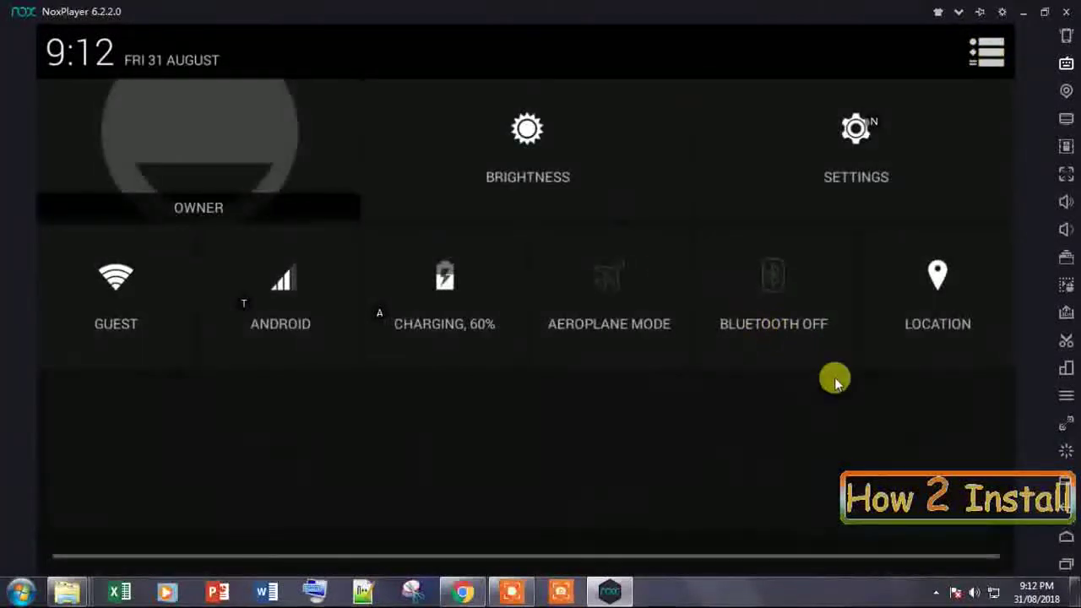
drag(750, 521, 780, 341)
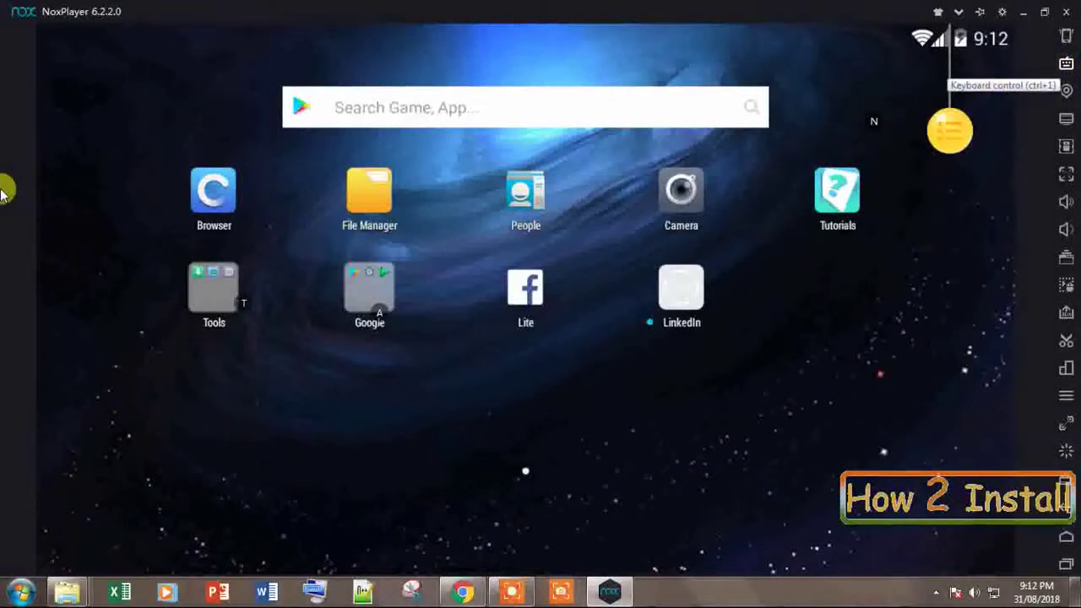
Step: Clear all key mappings in keyboard control and save the empty configuration
click(1066, 66)
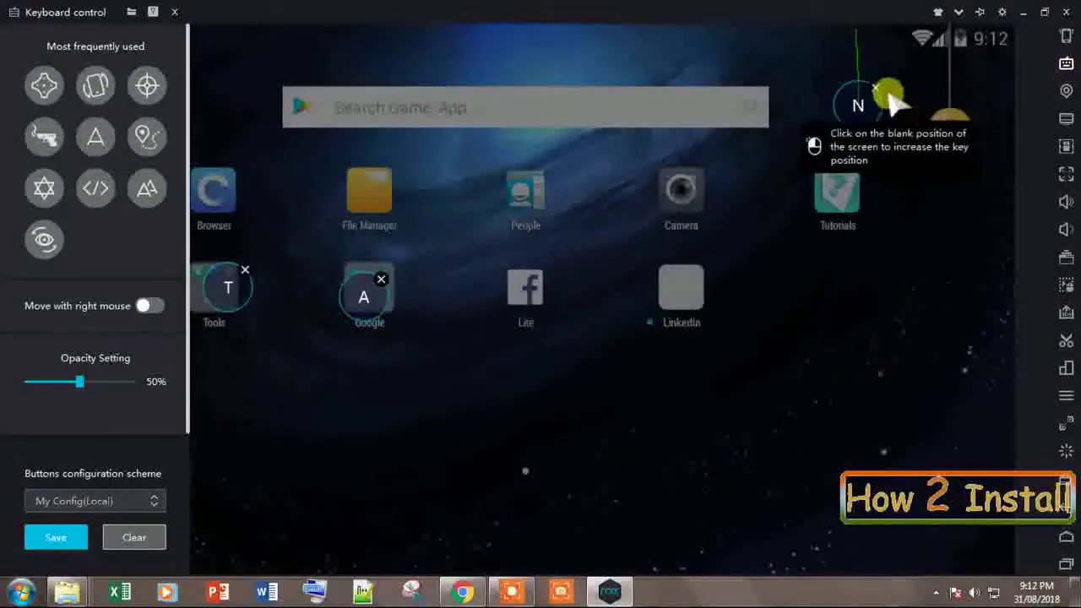
click(138, 539)
click(36, 538)
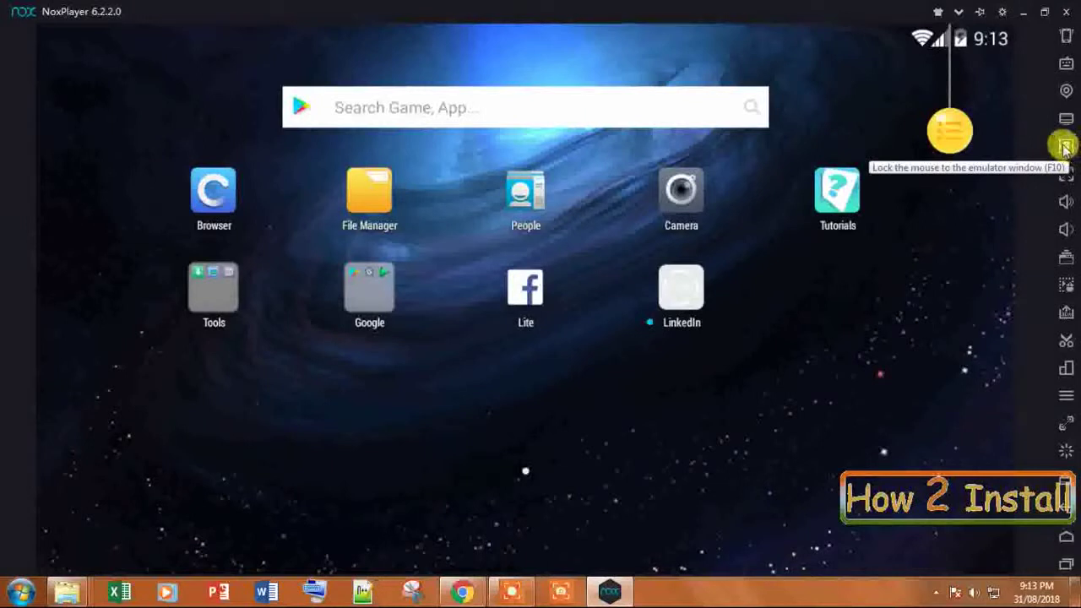
Step: Lock the mouse to the emulator window and try reaching the Windows desktop and File Explorer outside it
click(1066, 148)
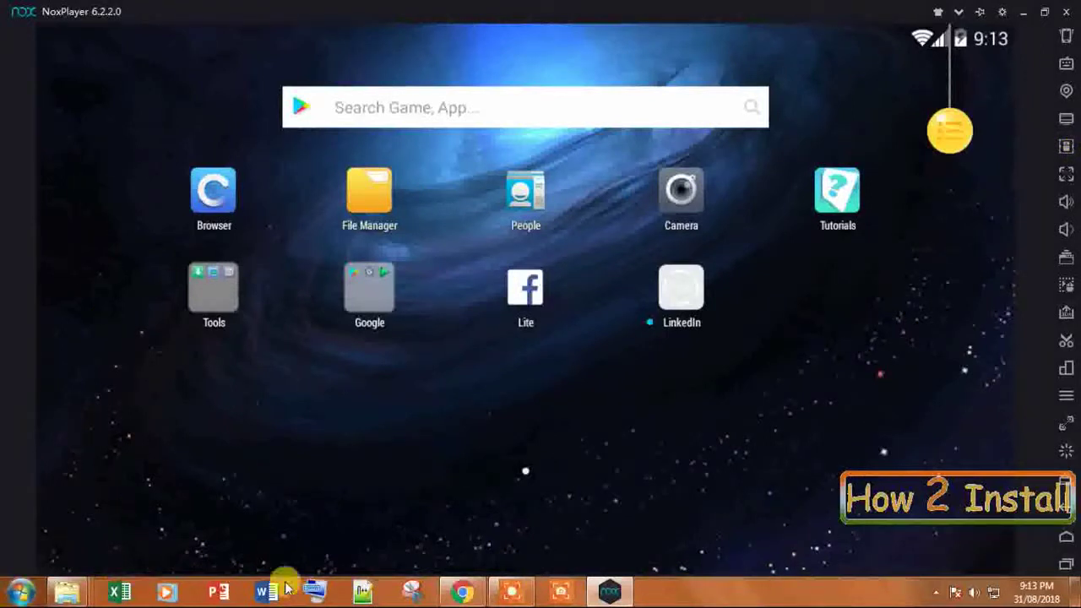
click(1072, 592)
click(1072, 591)
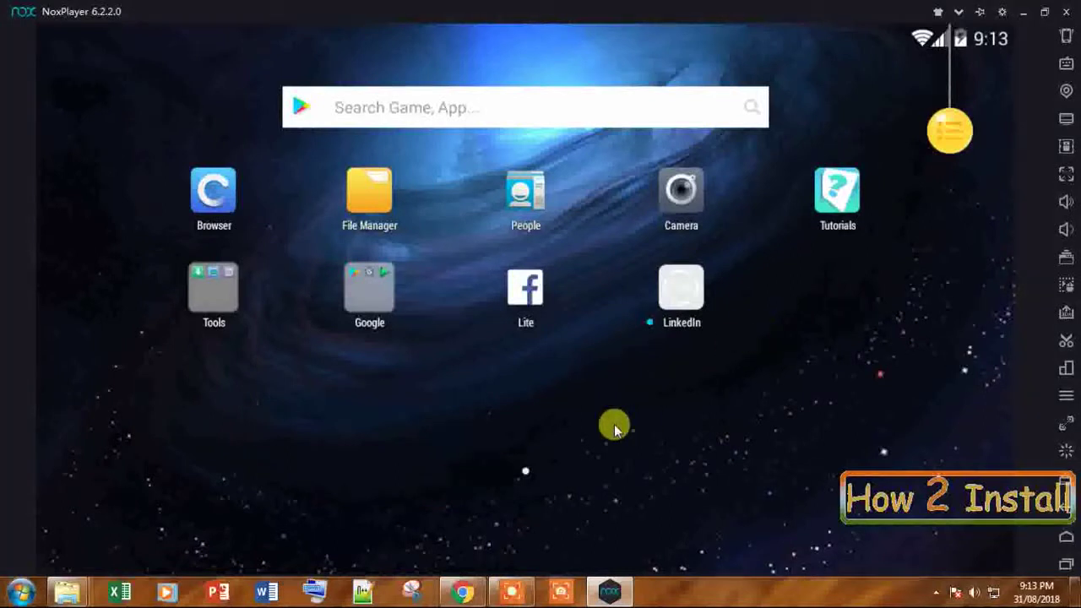
click(60, 596)
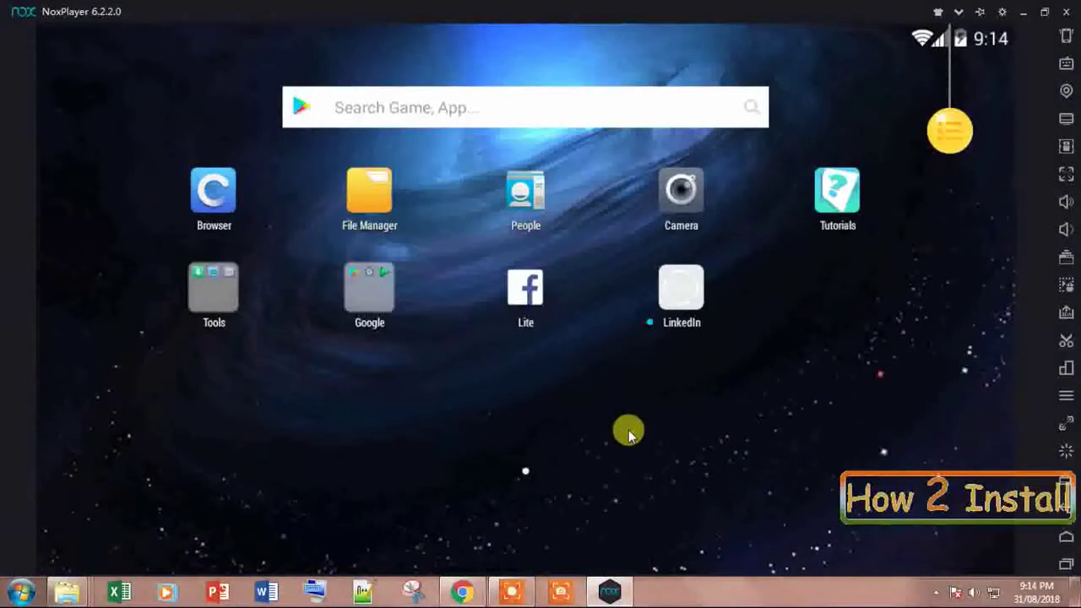
Step: Open the file picker for installing a local APK file and cancel it without choosing one
click(1066, 313)
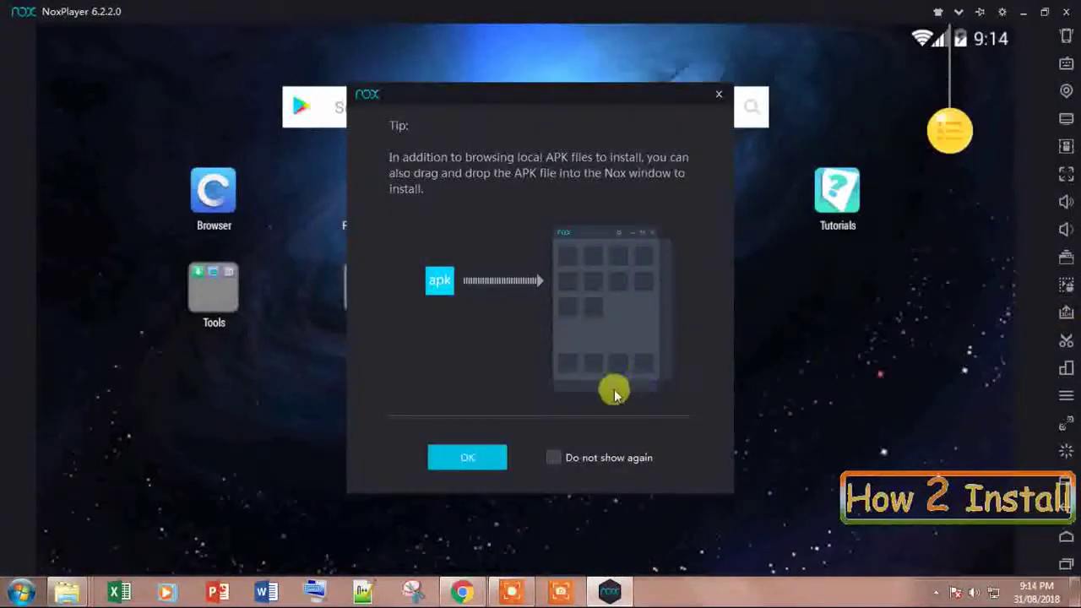
click(470, 460)
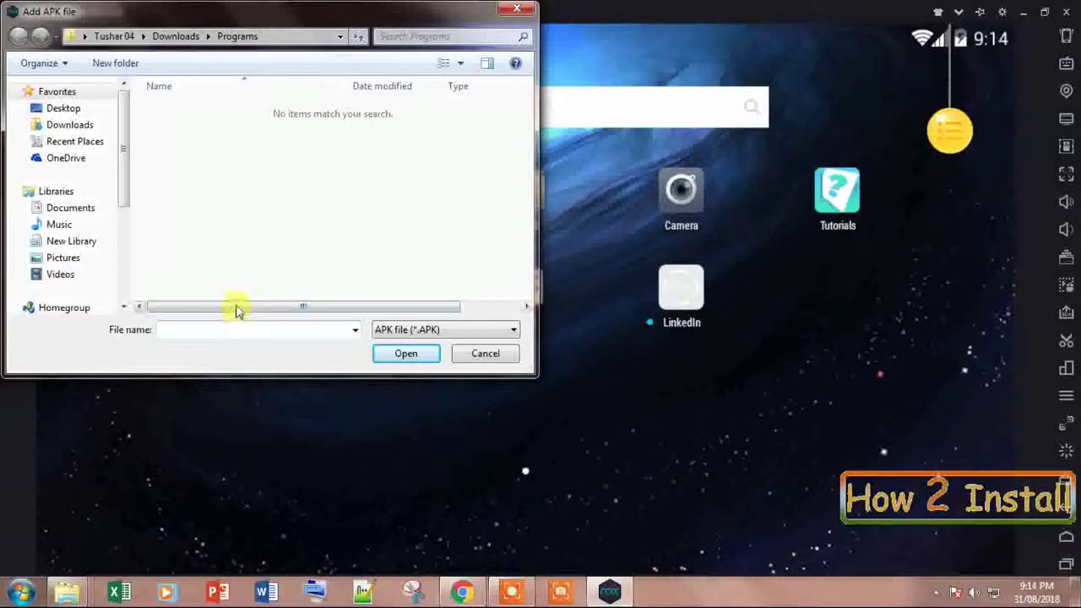
click(486, 353)
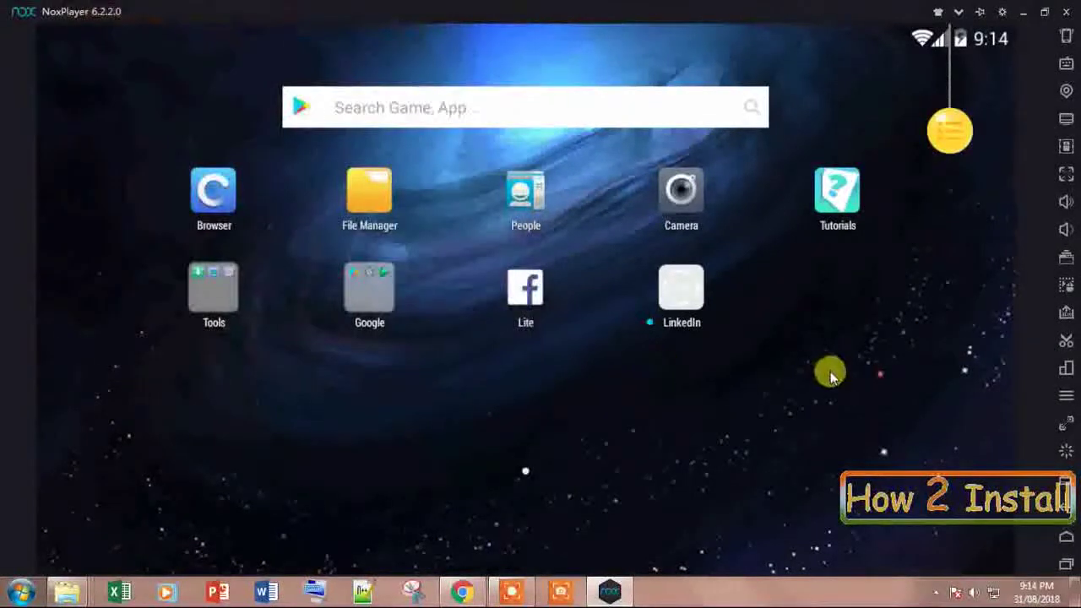
Step: Rotate the emulator screen to portrait and back to landscape
click(1066, 371)
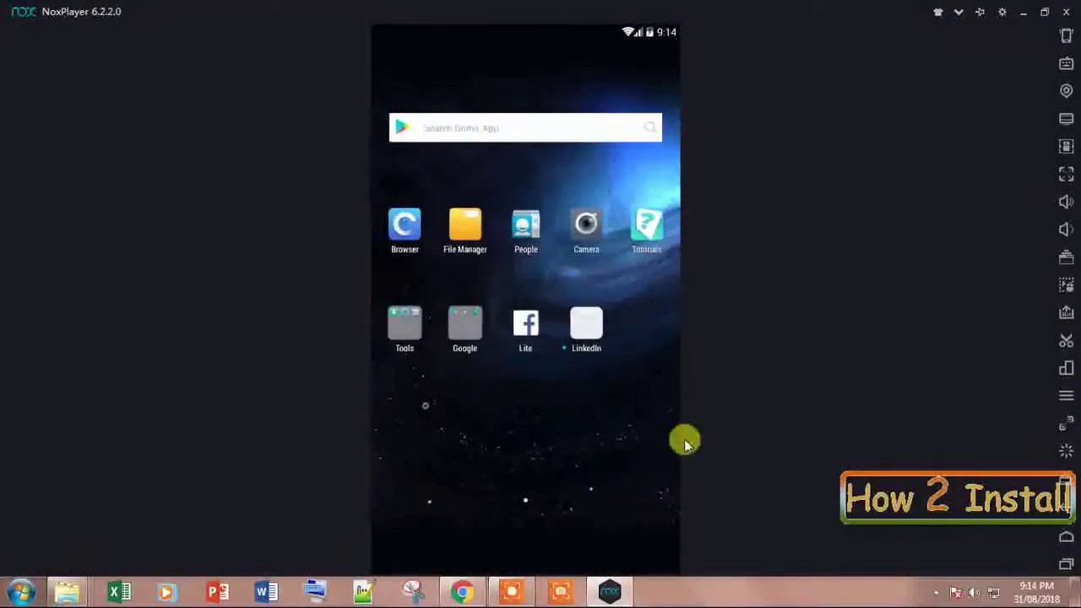
click(1067, 372)
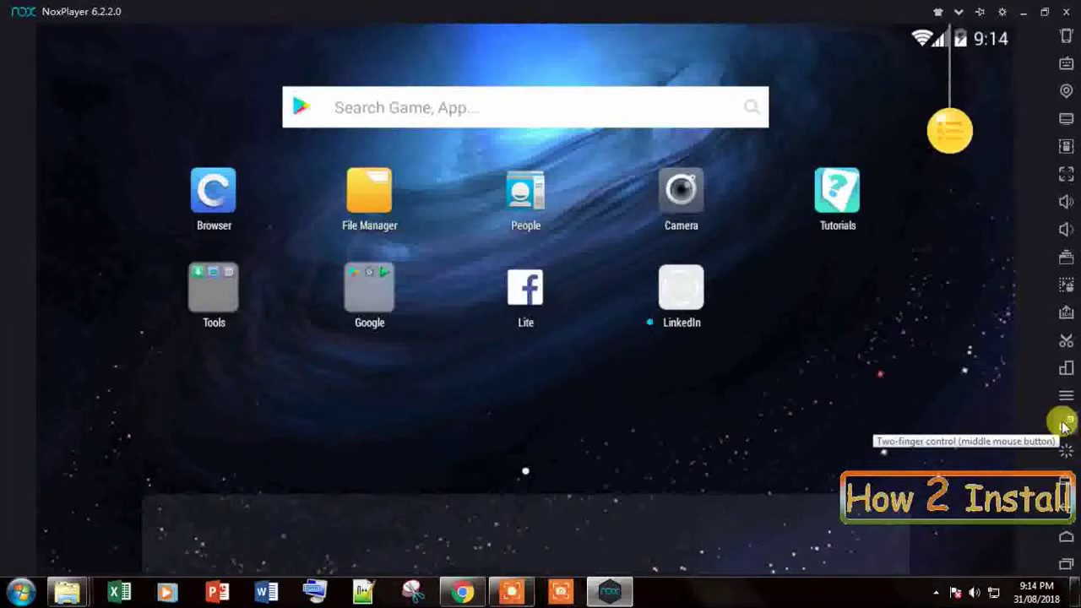
Step: Try showing and hiding the two-finger control options, including with their middle mouse button shortcut
click(1064, 424)
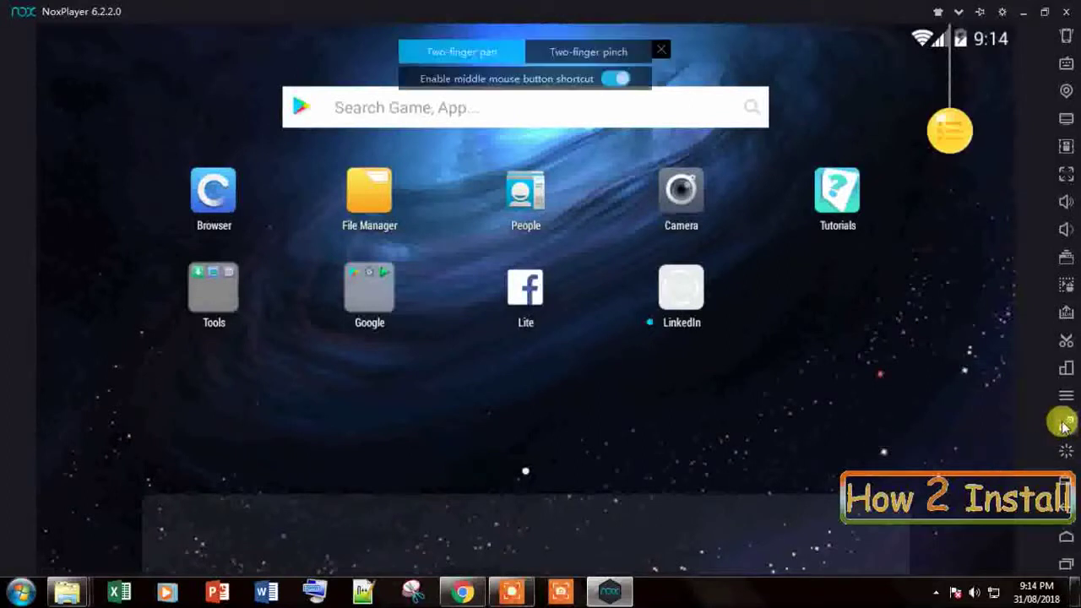
click(665, 52)
middle_click(598, 253)
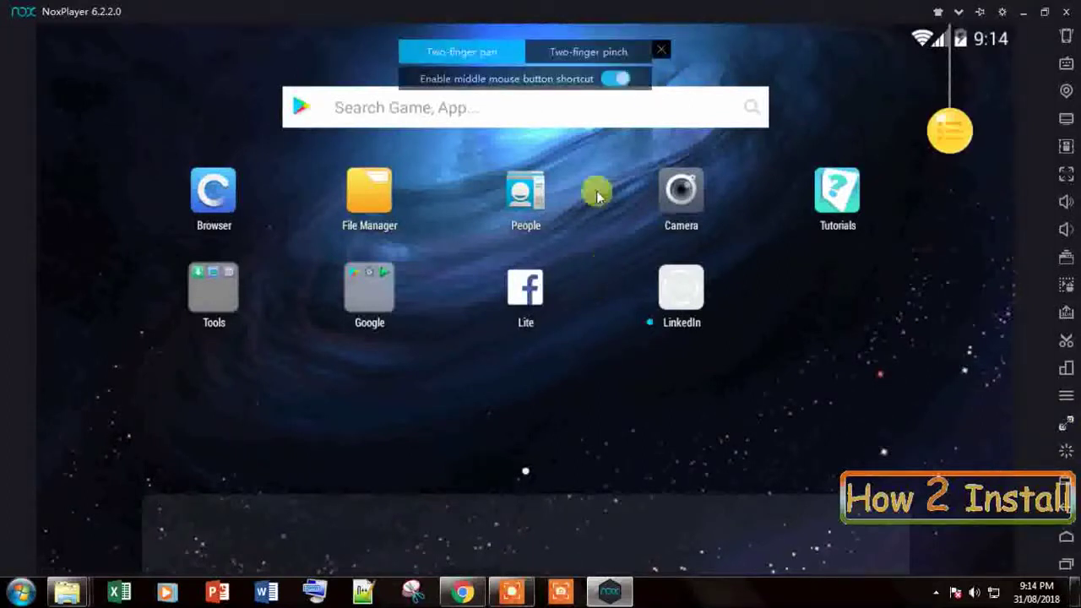
click(660, 54)
middle_click(642, 295)
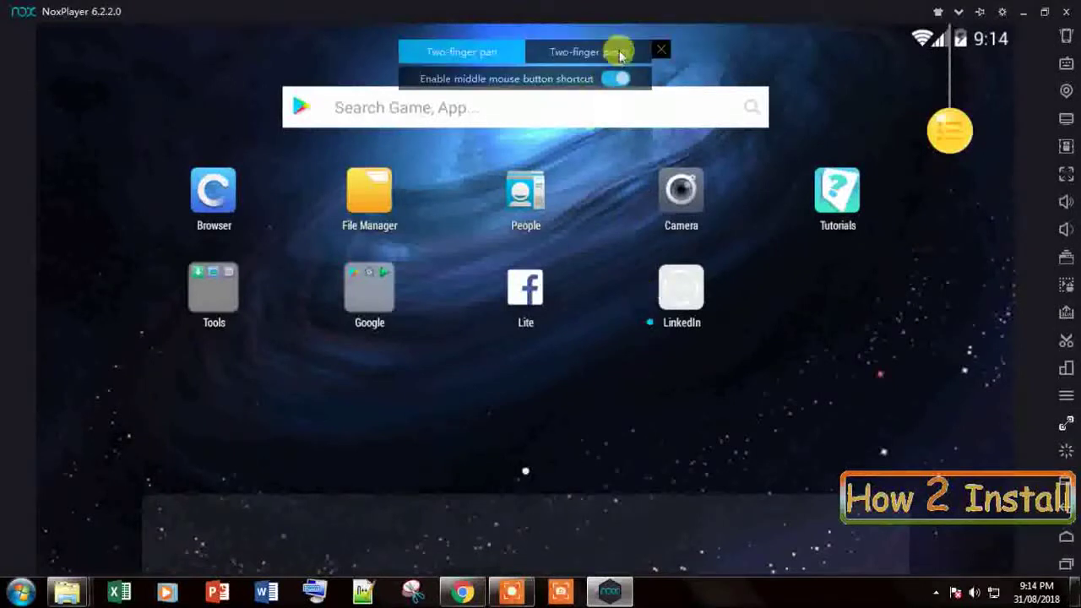
click(662, 51)
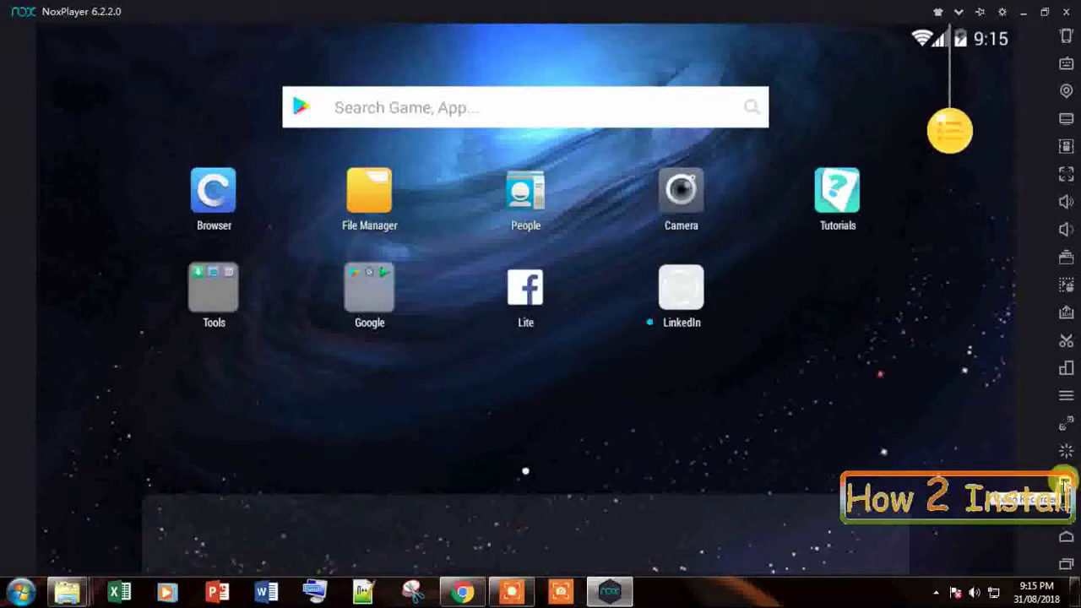
Step: Swipe across the Android home screen, view the recommended games list behind the hanging yellow lamp and return to the home screen
drag(634, 415, 879, 454)
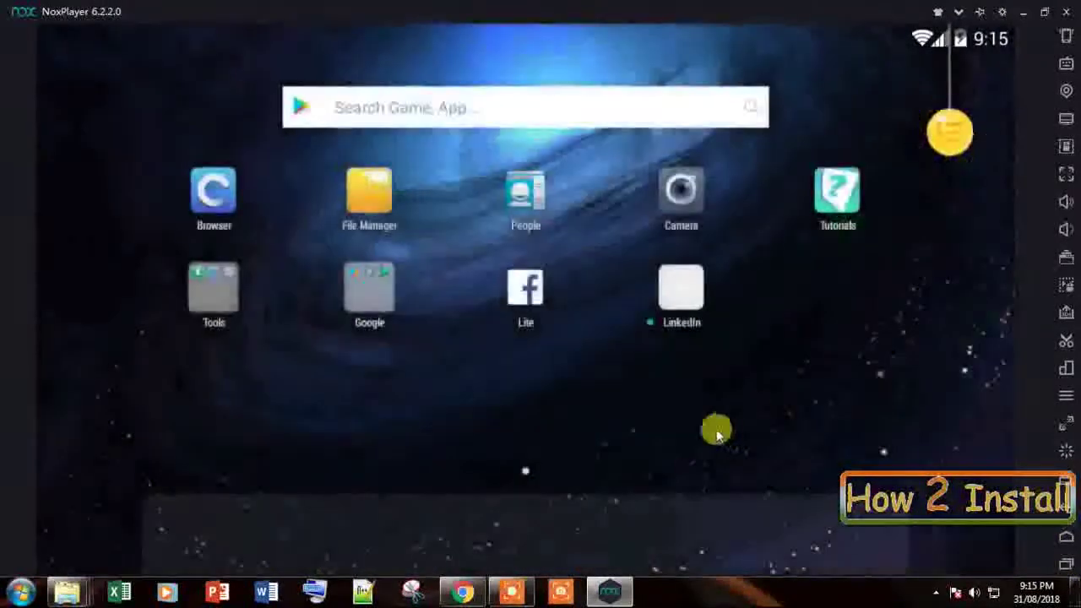
drag(717, 429, 188, 354)
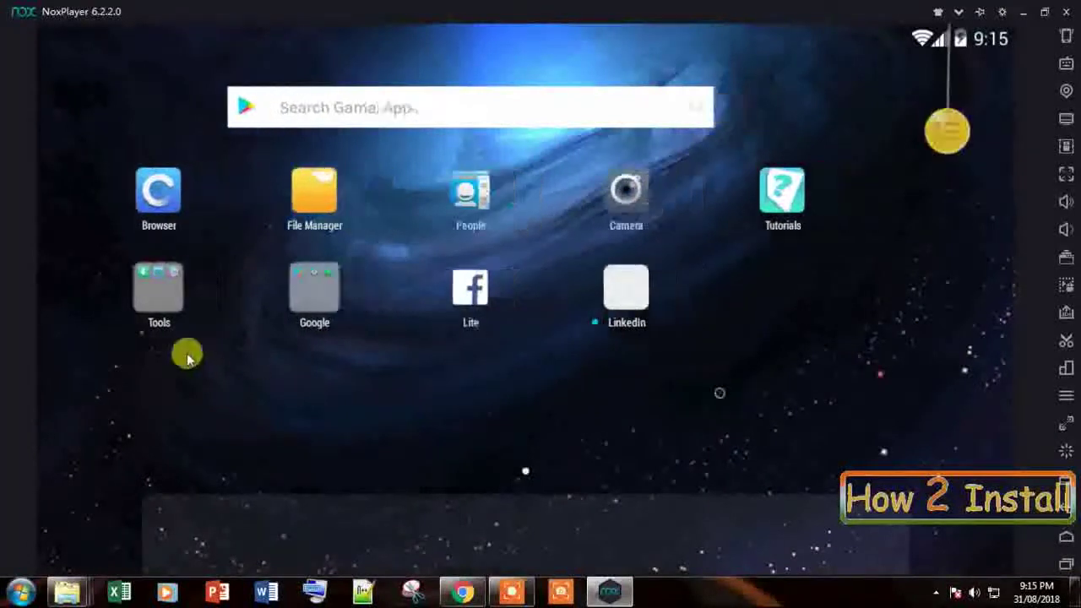
drag(904, 338, 941, 210)
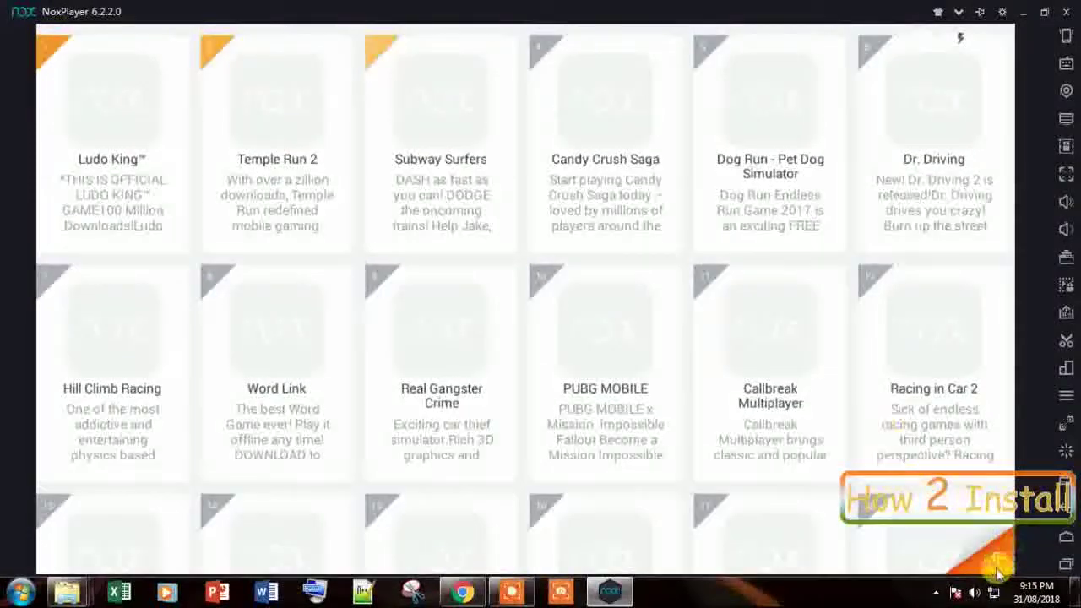
click(1065, 537)
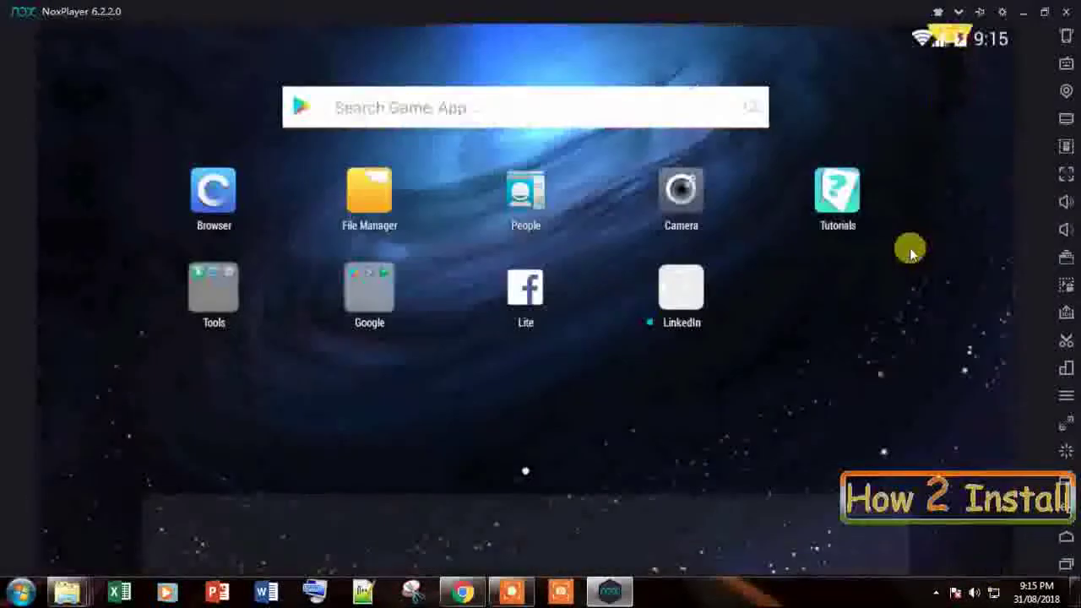
drag(939, 133, 948, 470)
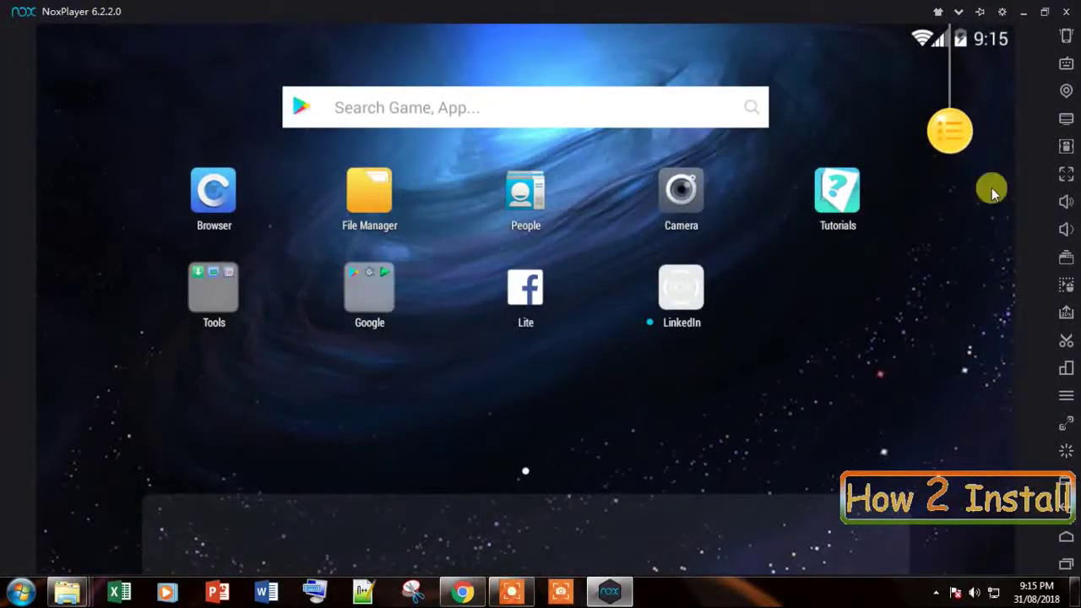
Step: Open the emulator's system settings at the general settings and move the dialog aside
click(1002, 13)
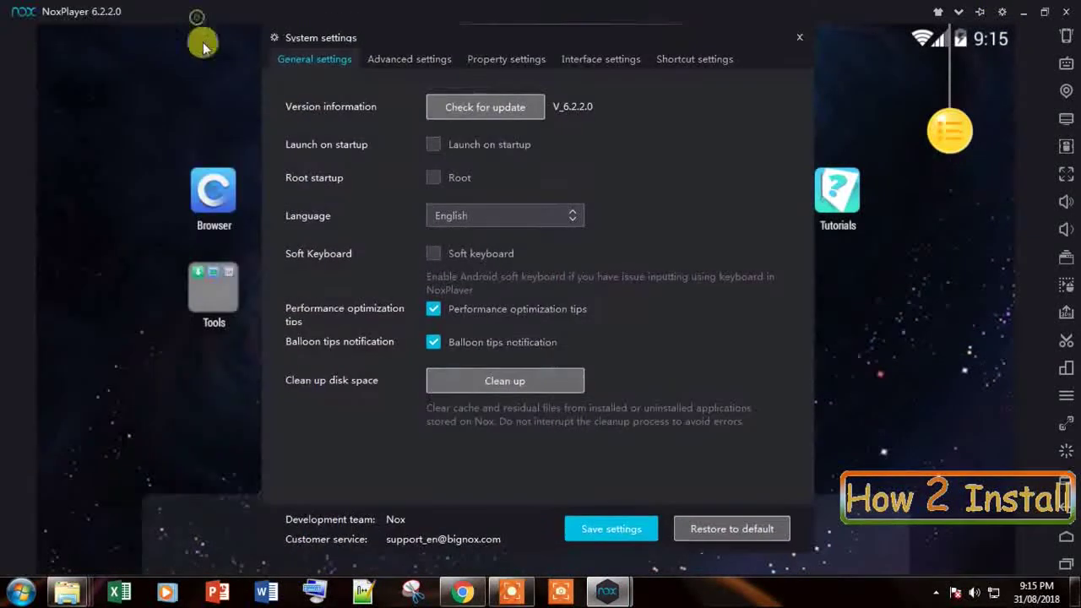
click(786, 38)
click(1002, 11)
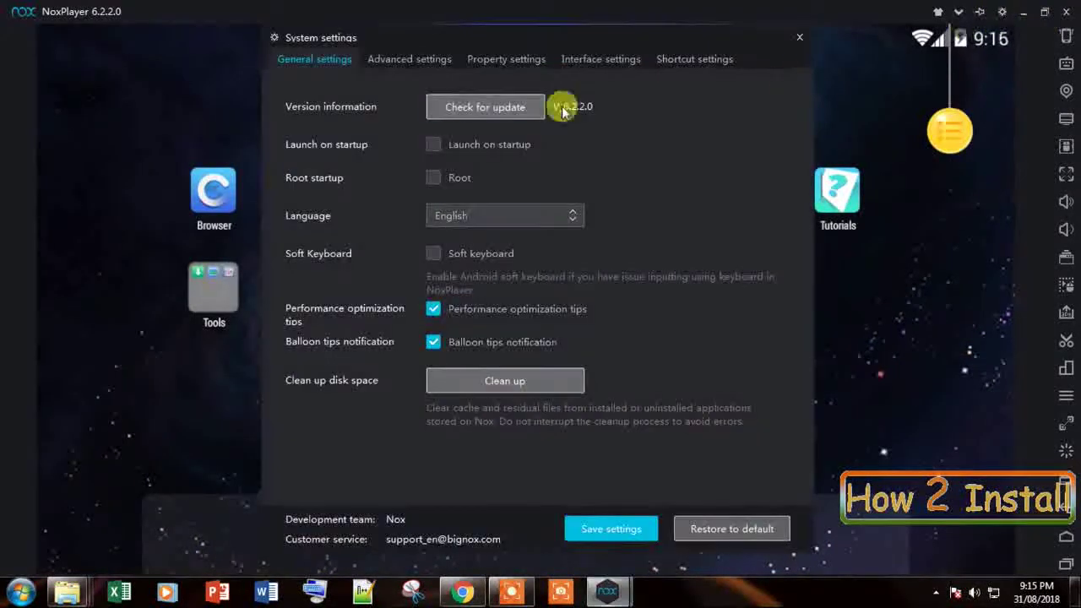
drag(419, 32, 405, 39)
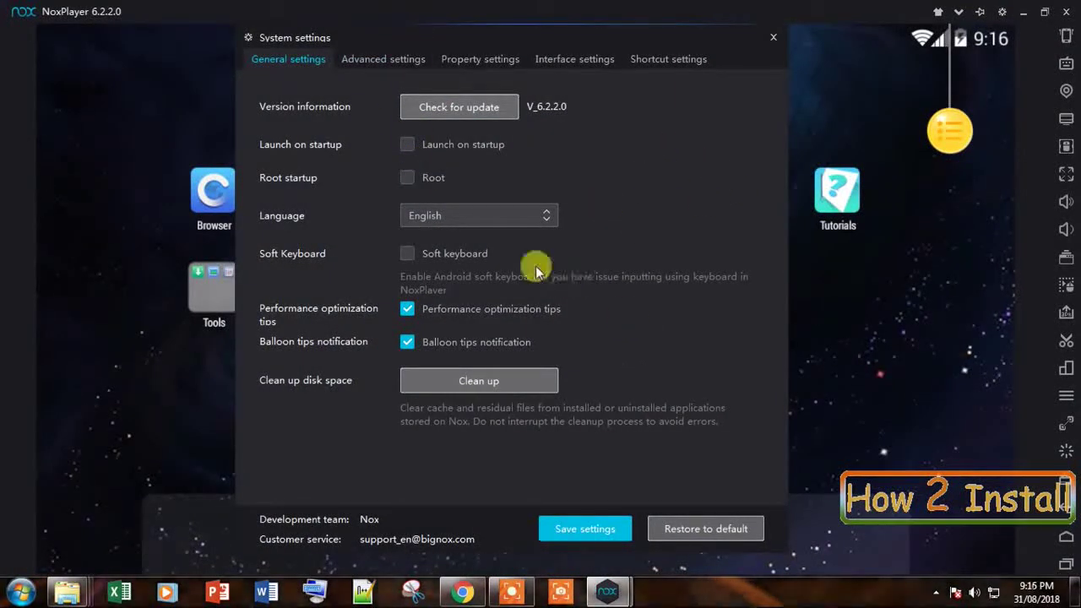
click(365, 59)
click(306, 68)
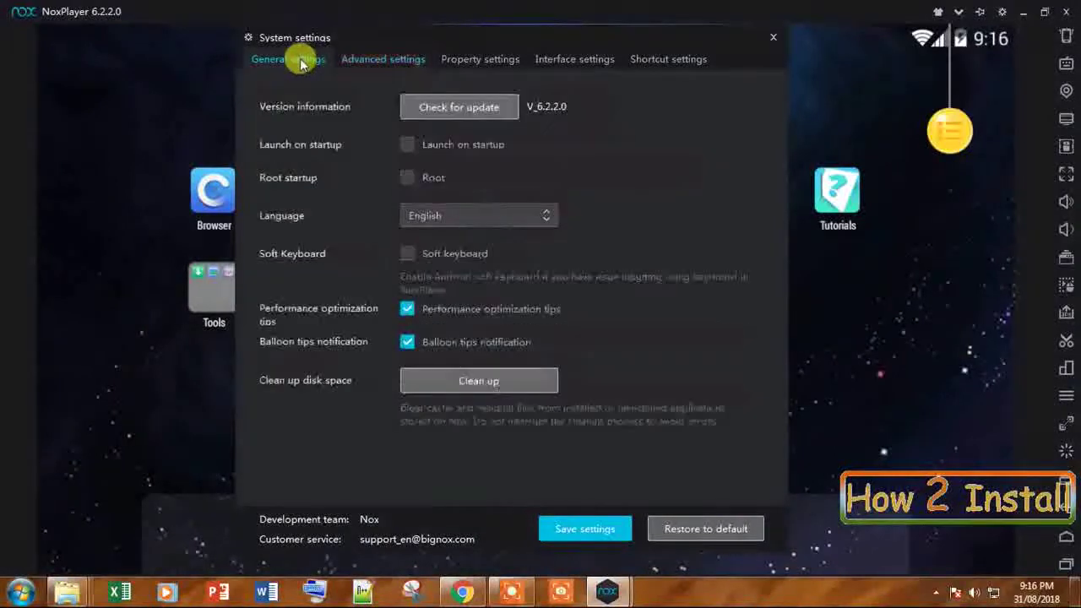
drag(499, 30, 364, 38)
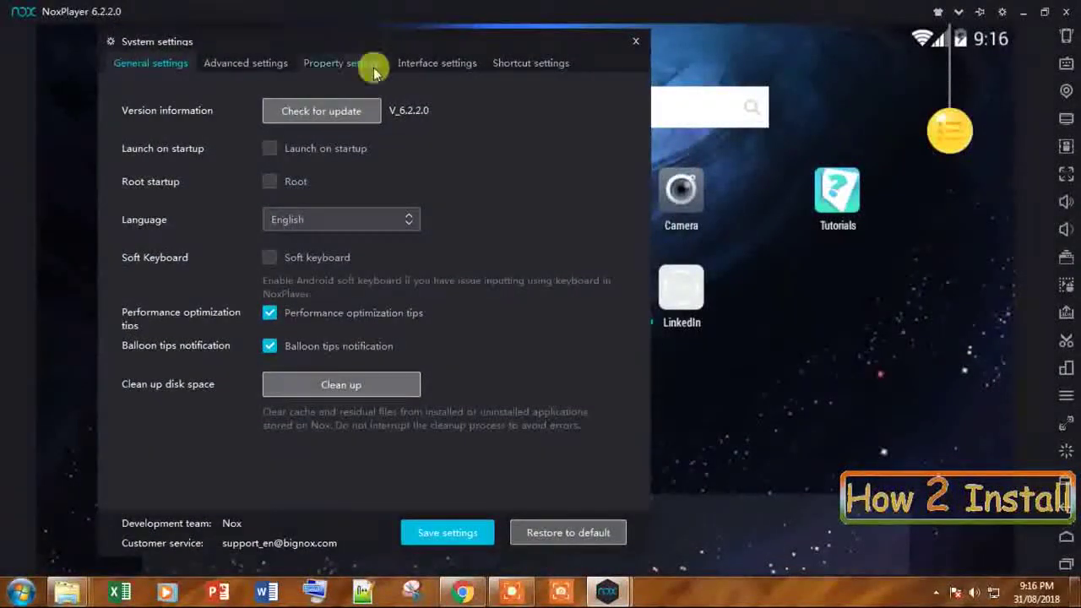
Step: Look through the general, advanced, property and interface settings to see which options each offers
click(241, 64)
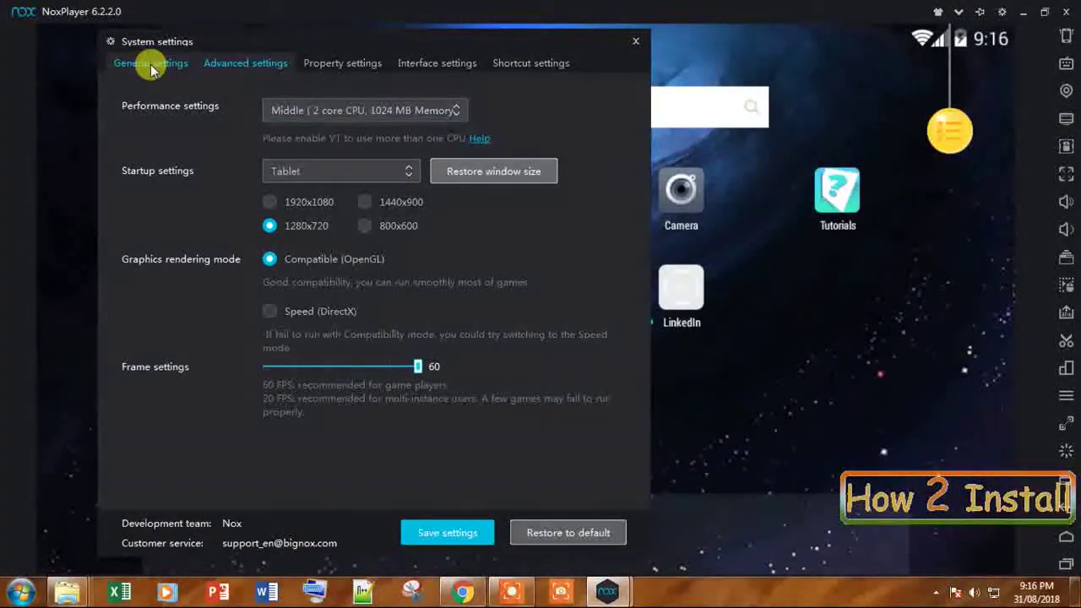
click(159, 66)
click(245, 65)
click(342, 64)
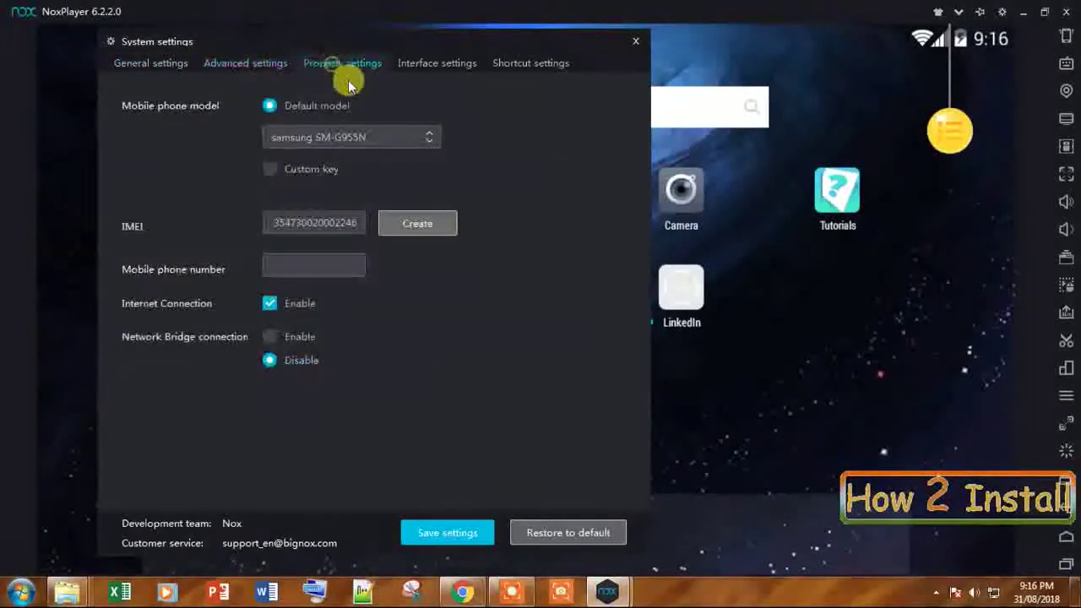
click(420, 66)
click(150, 64)
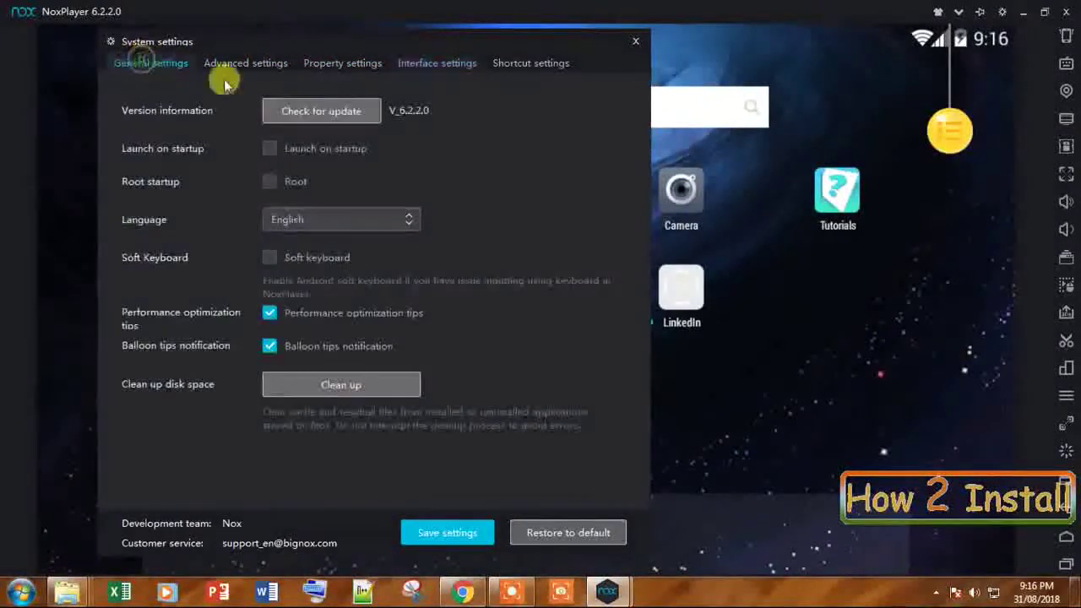
click(269, 66)
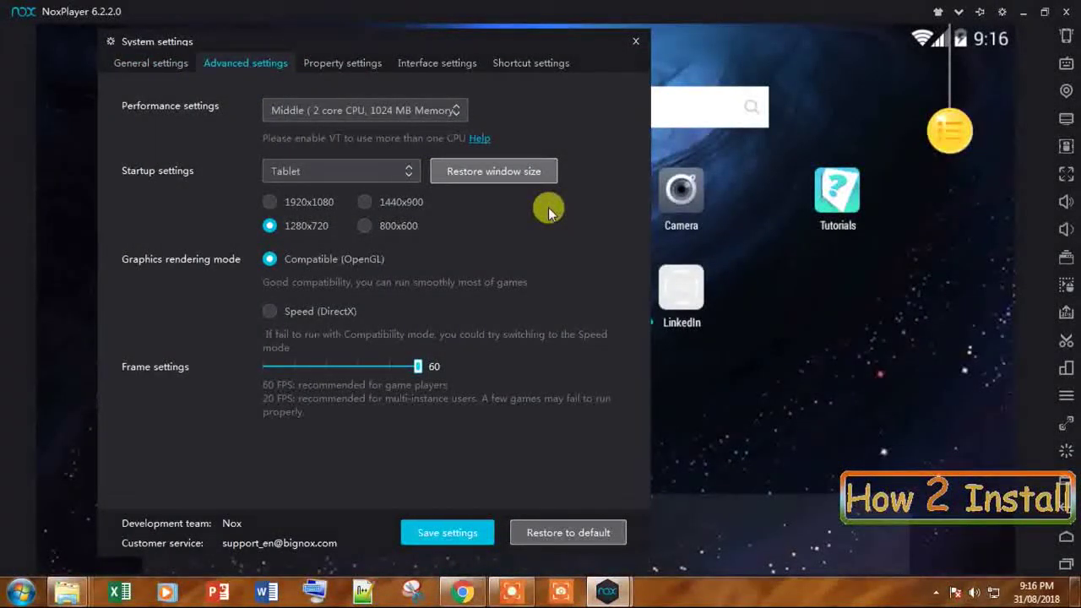
click(151, 63)
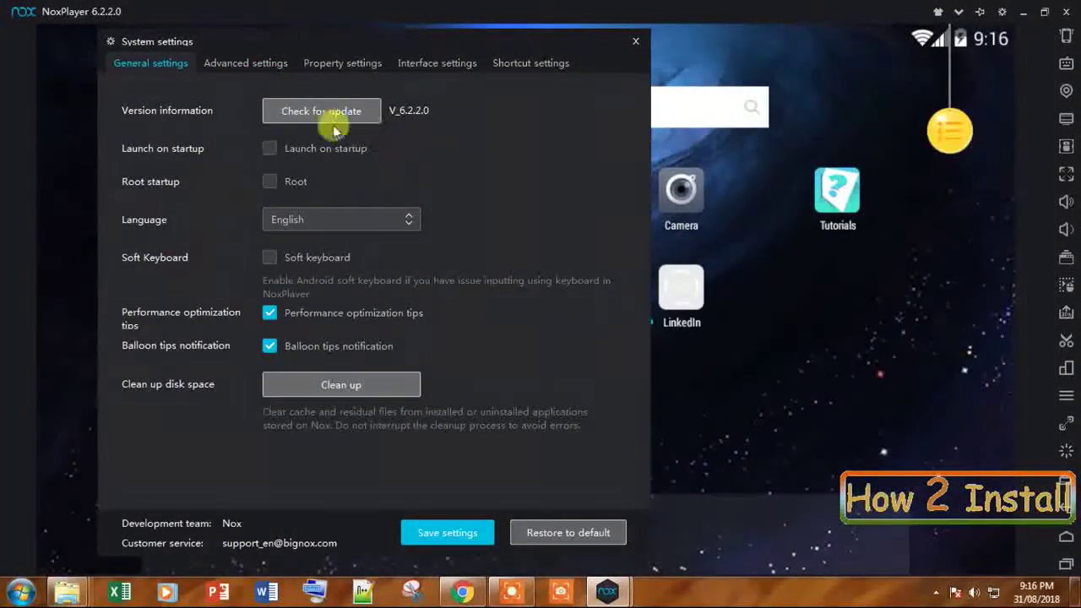
click(264, 62)
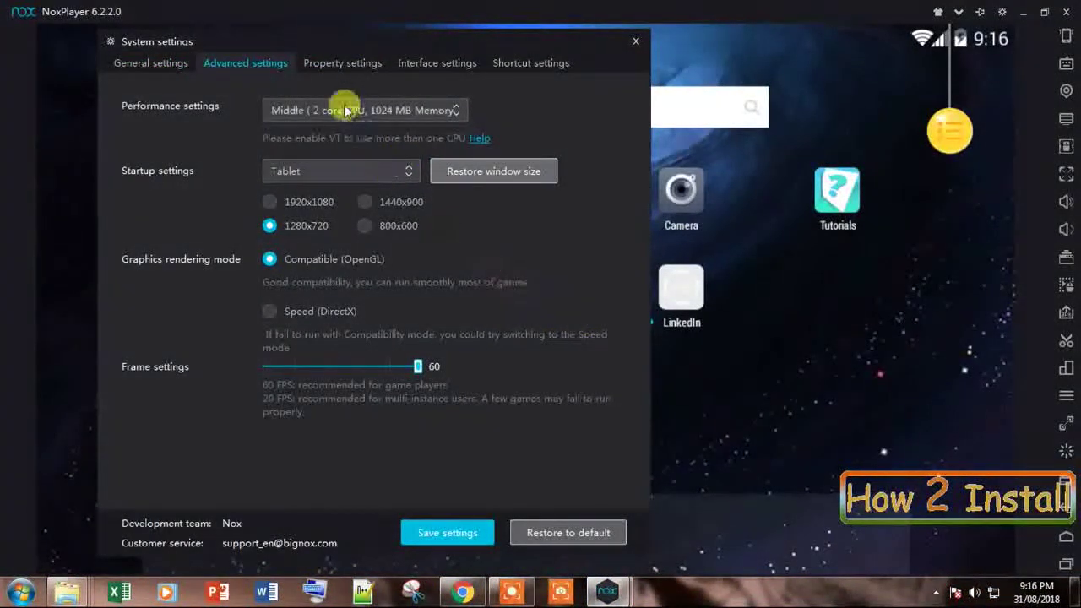
click(349, 67)
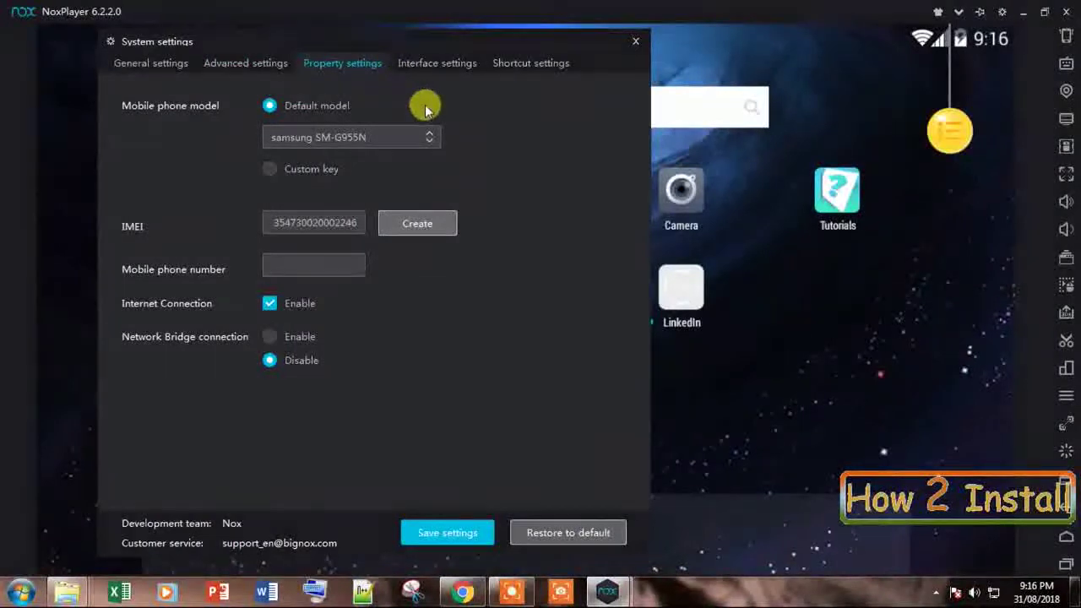
click(434, 64)
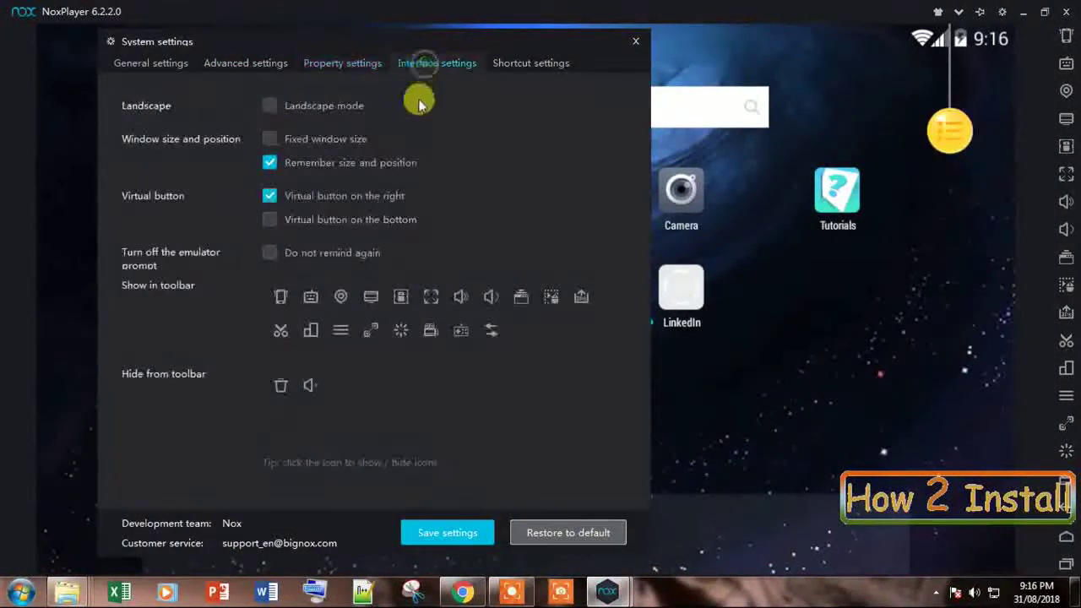
click(158, 66)
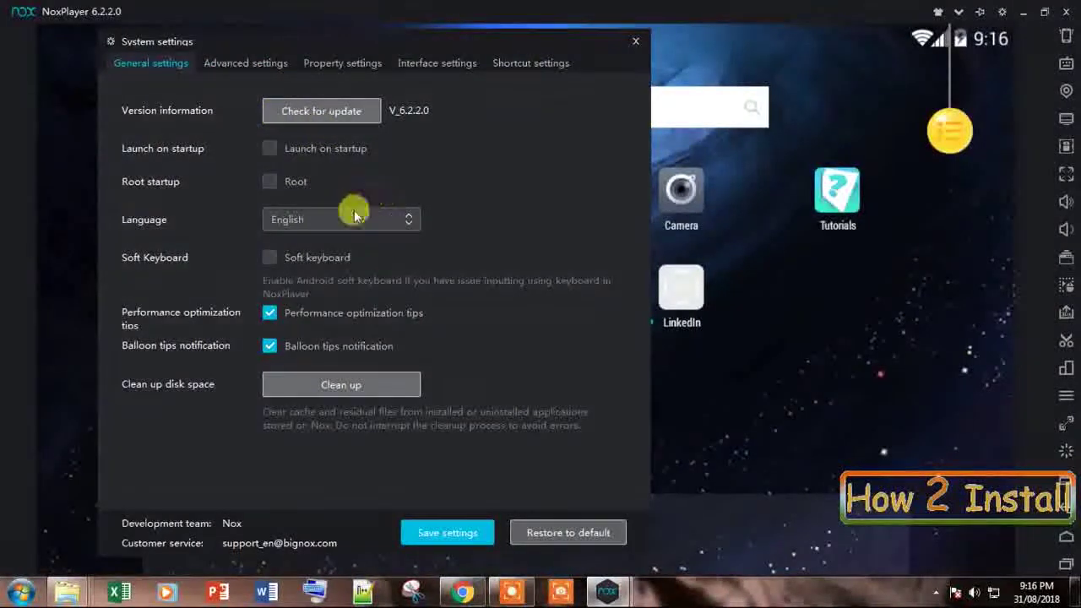
Step: Set the performance in the advanced settings to High (2 core CPU, 2048 MB Memory)
click(236, 64)
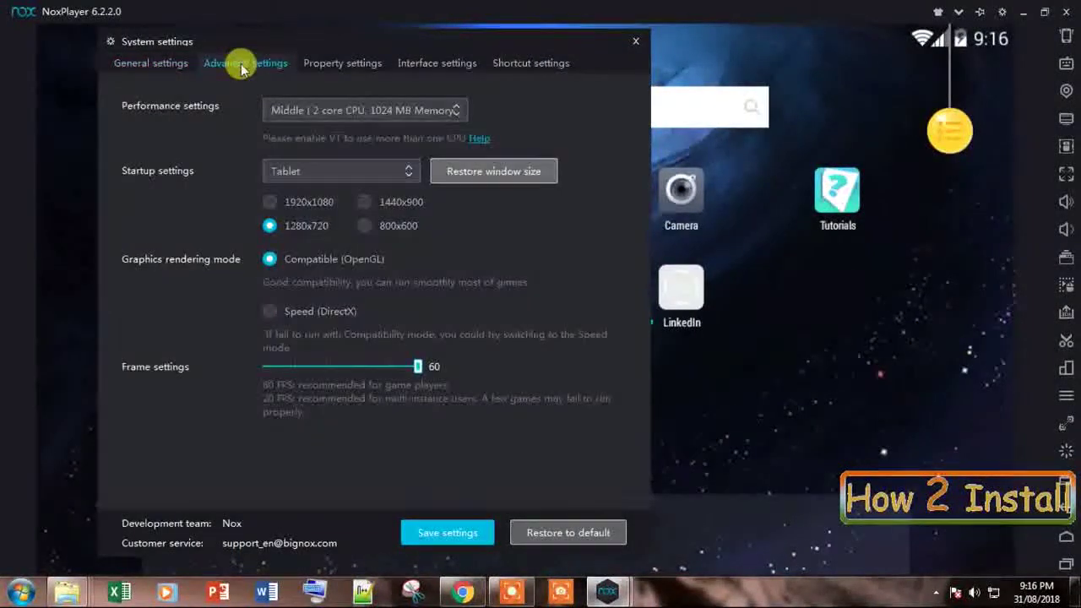
click(316, 110)
click(314, 108)
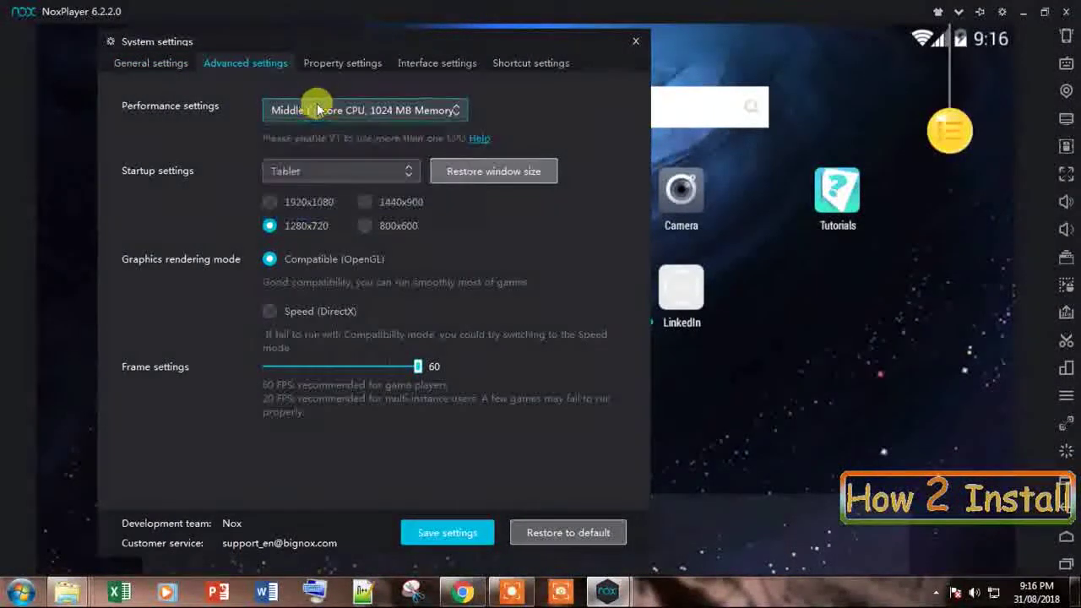
click(440, 111)
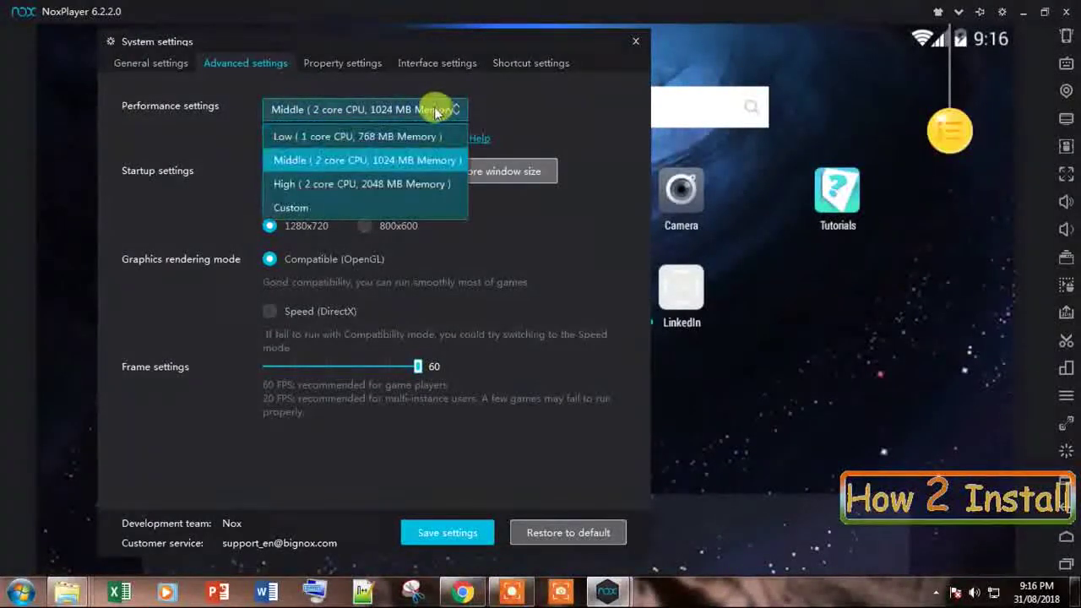
click(322, 185)
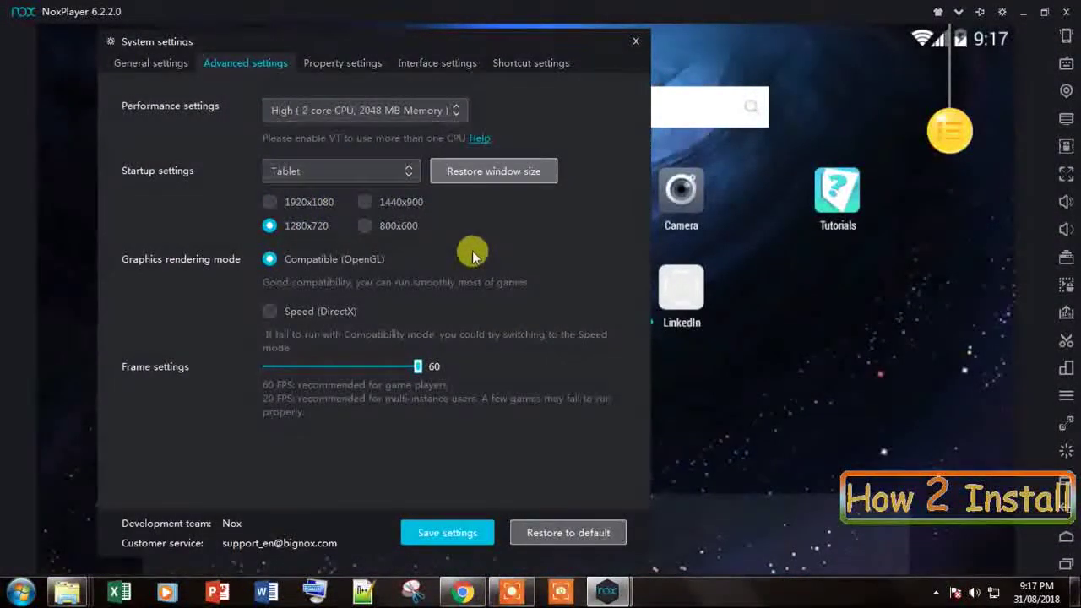
Step: Look through the default mobile phone models offered in the property settings, keeping the samsung SM-G955N selection
drag(479, 37, 479, 41)
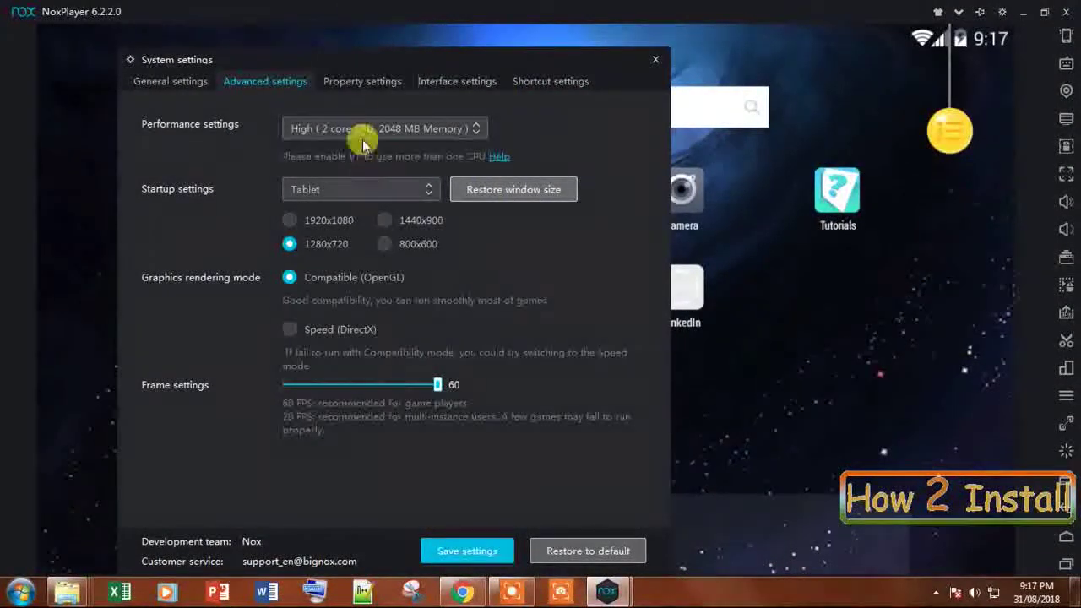
click(363, 91)
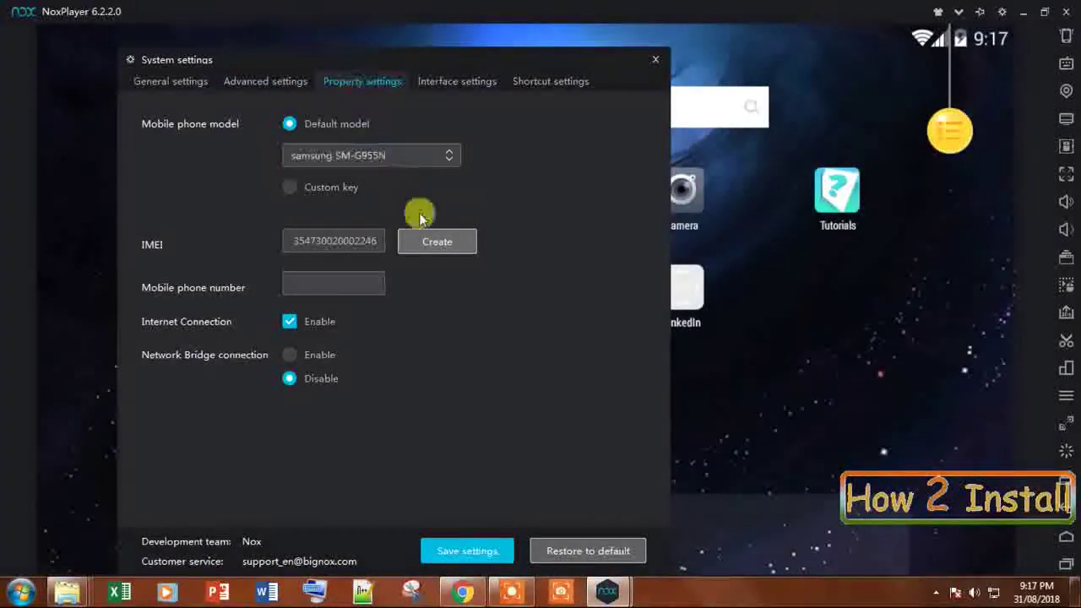
click(447, 159)
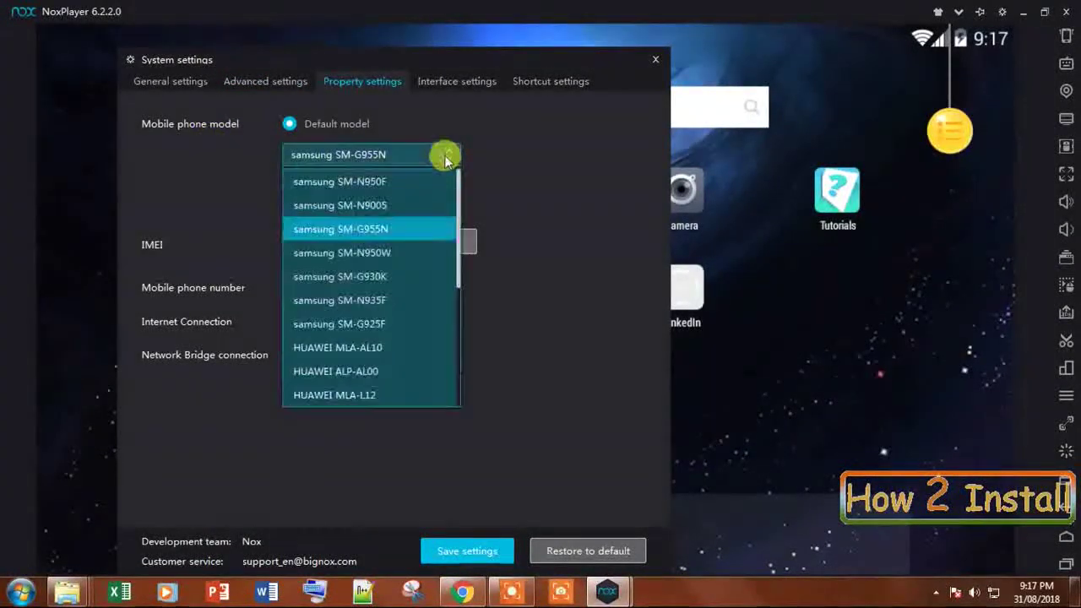
scroll(386, 253, down, 5)
click(432, 160)
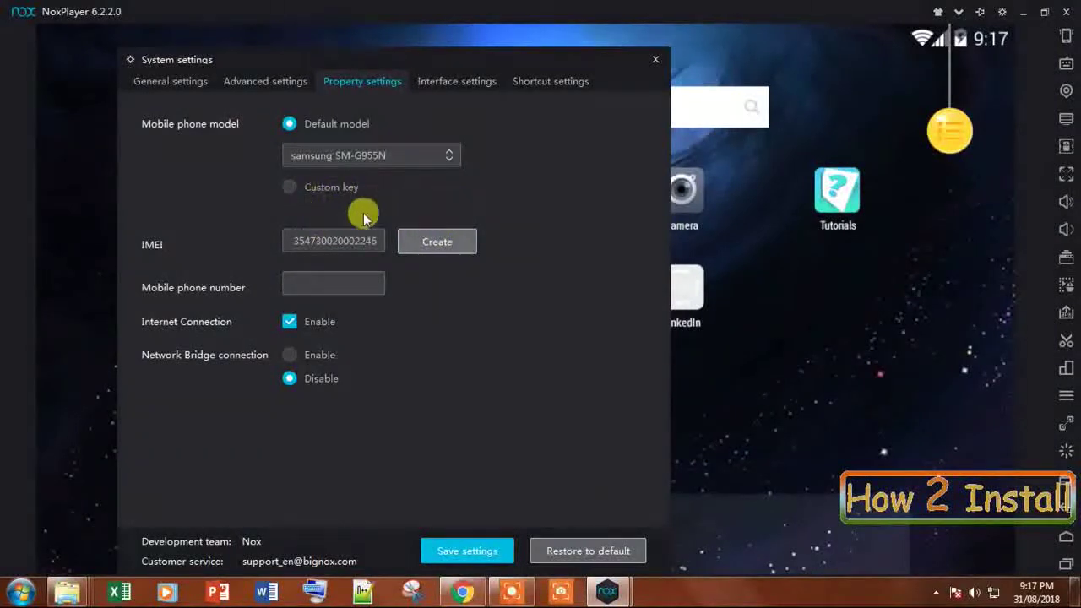
Step: In the interface settings, enable the virtual button on the bottom, disable the one on the right, save and restart Nox
click(470, 84)
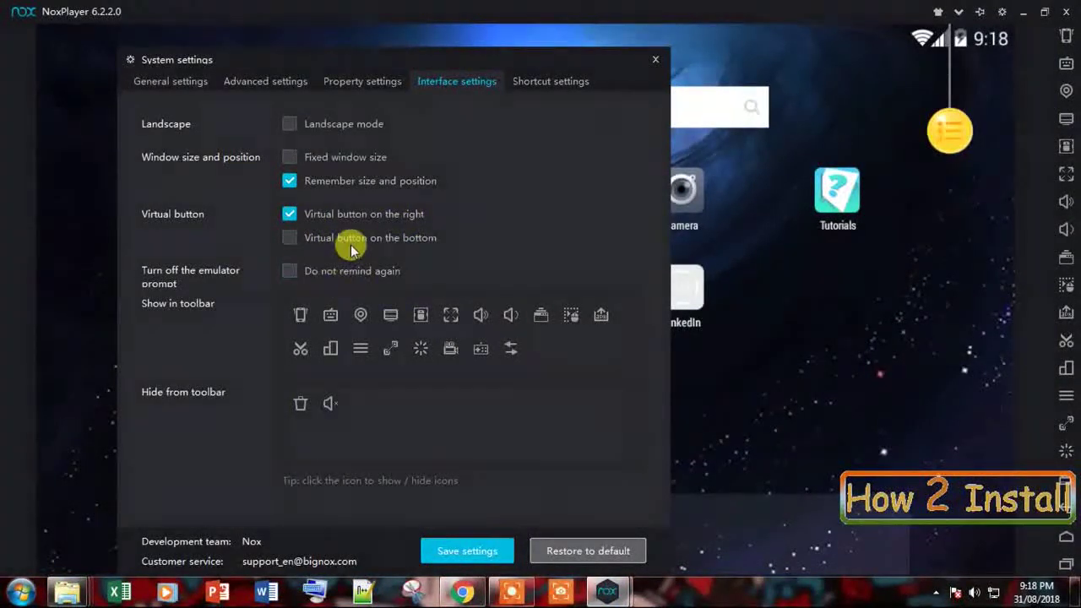
click(290, 237)
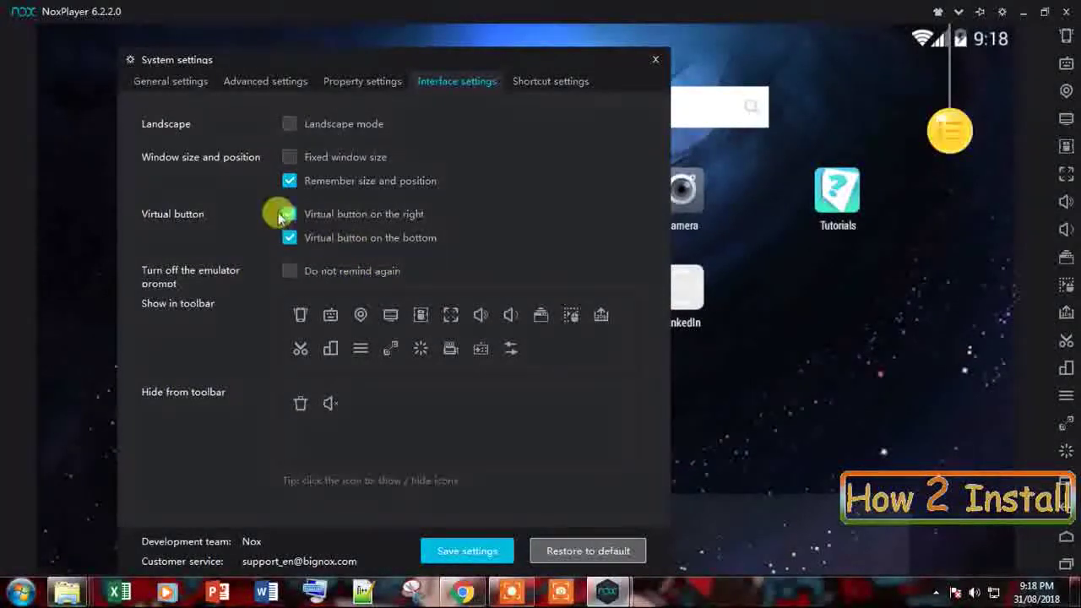
click(290, 216)
click(479, 551)
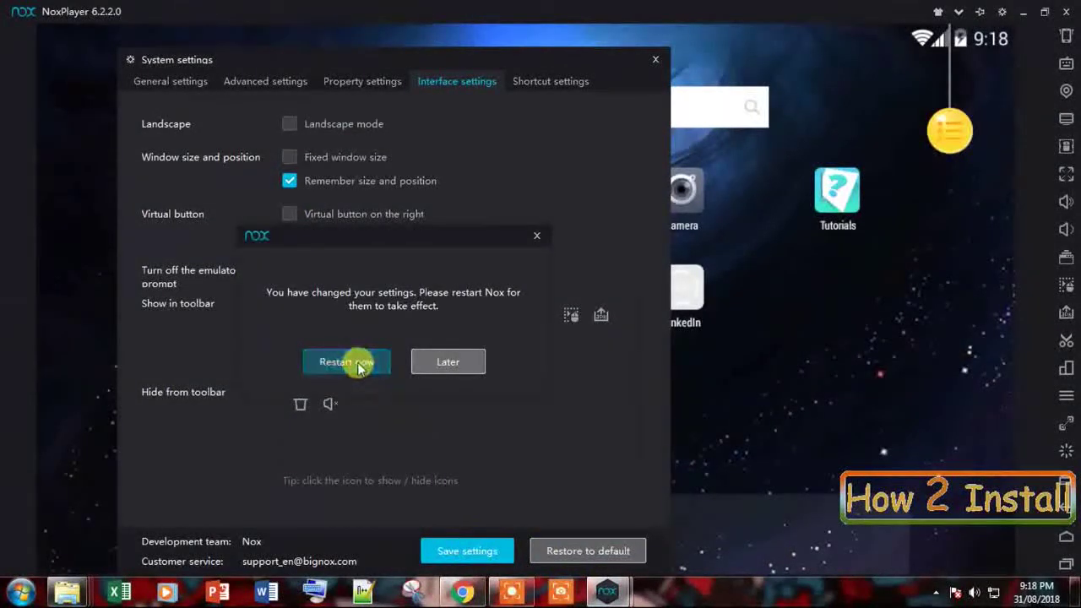
click(354, 363)
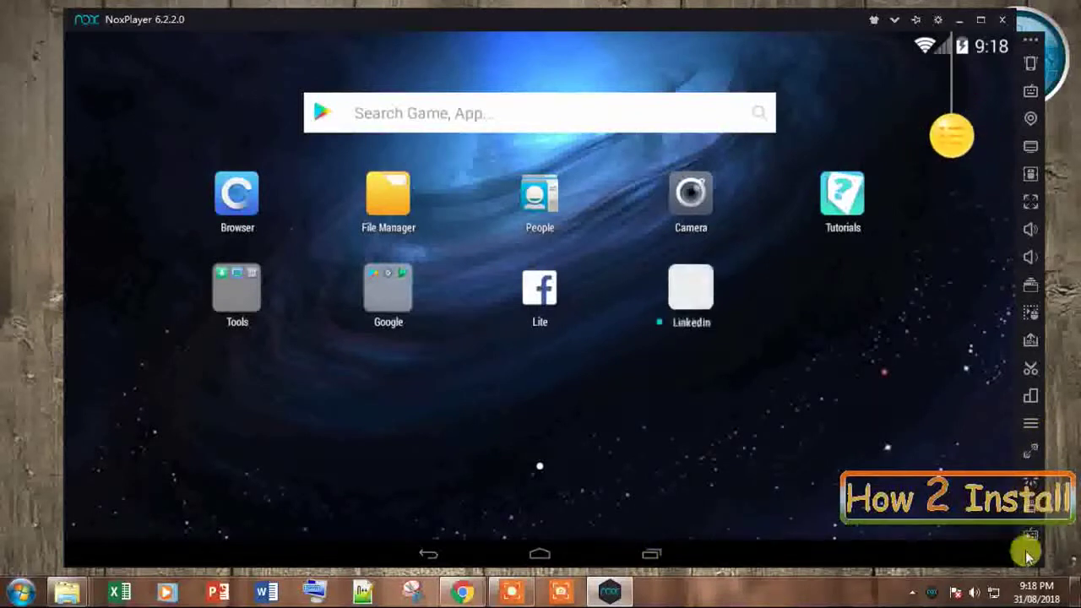
Step: View the recent apps, rotate the emulator to portrait orientation and return to the Android home screen
click(651, 554)
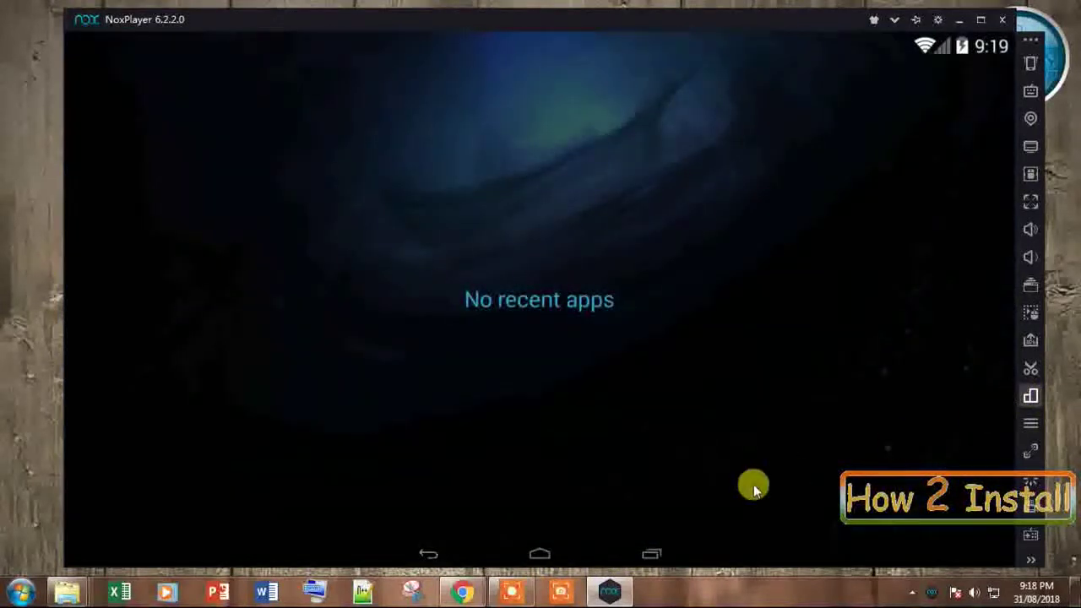
key(ctrl+6)
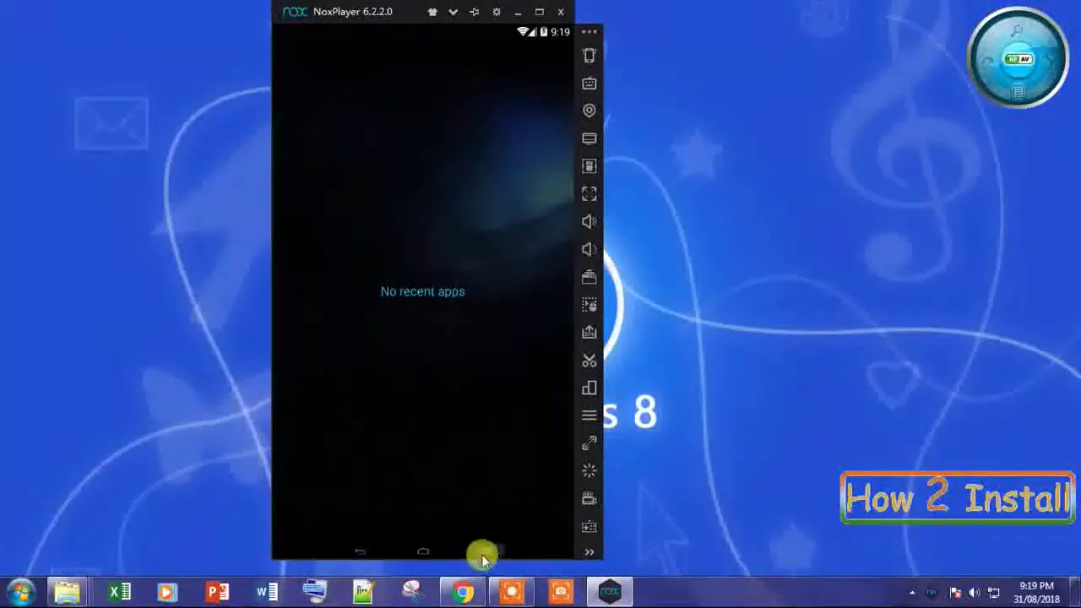
click(423, 550)
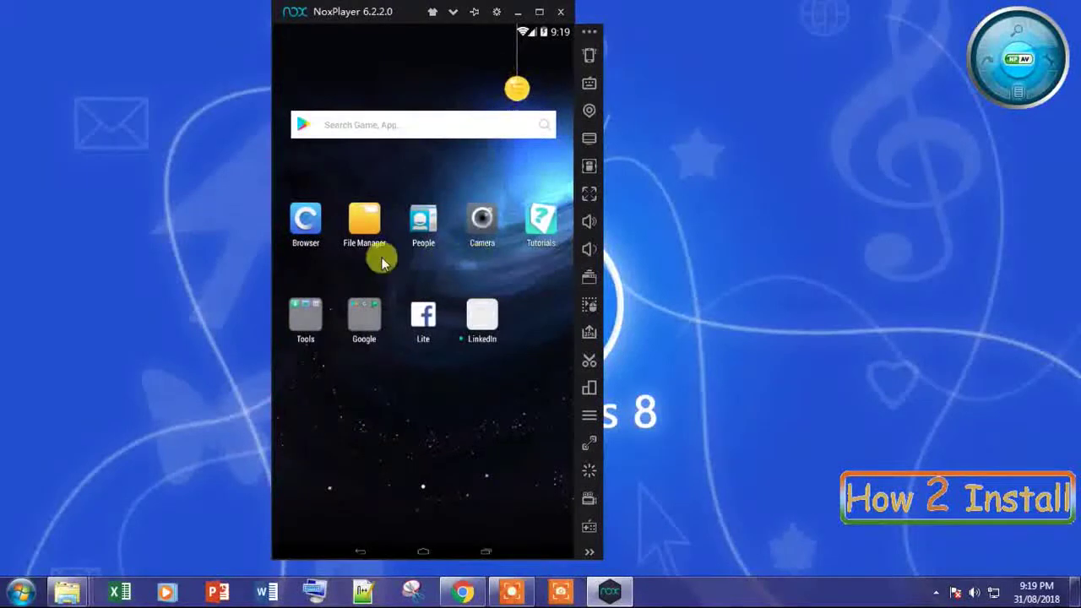
Step: Open the File Manager past its welcome message, look inside the DCIM and Notifications folders, and return to the home screen
click(367, 221)
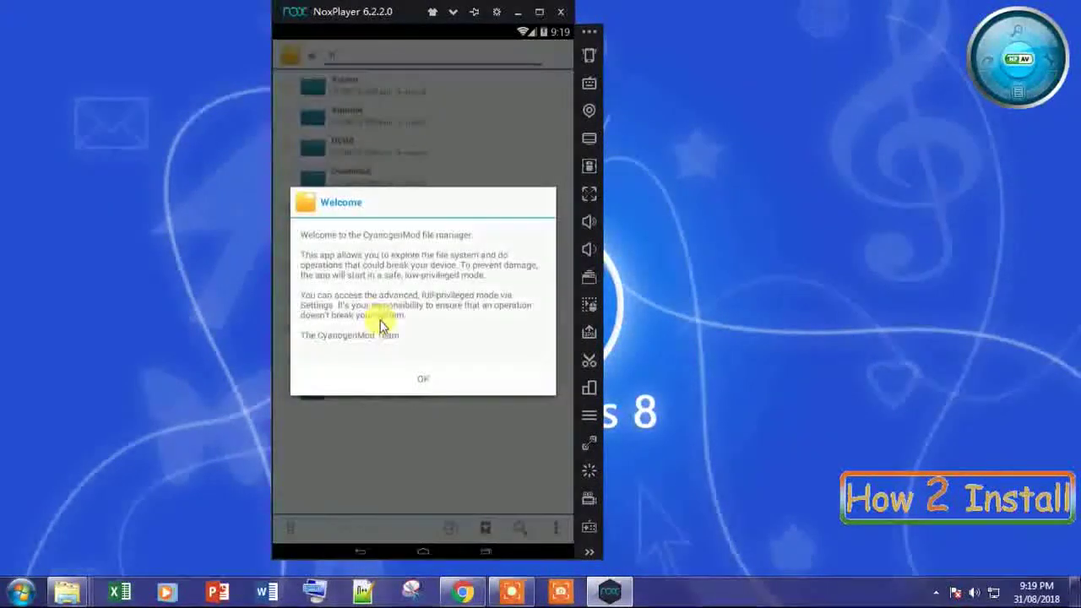
click(413, 378)
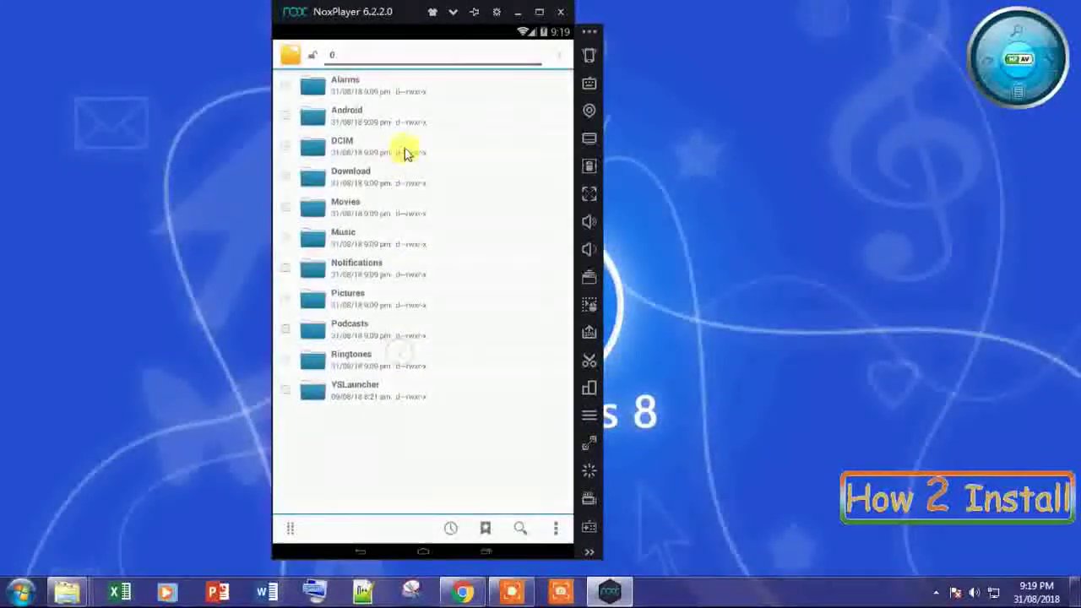
click(346, 154)
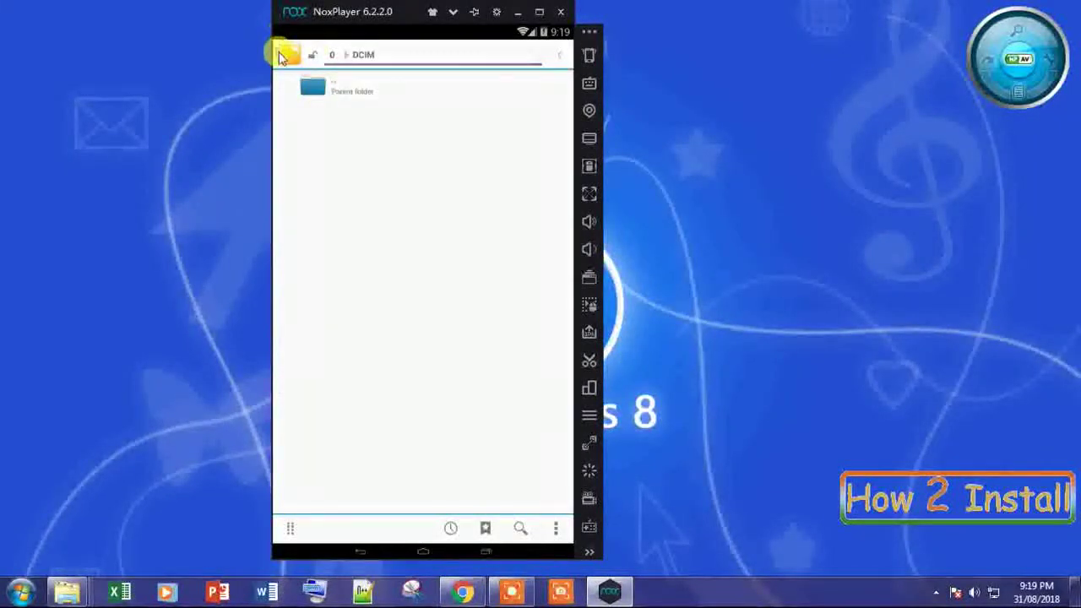
click(281, 55)
click(358, 269)
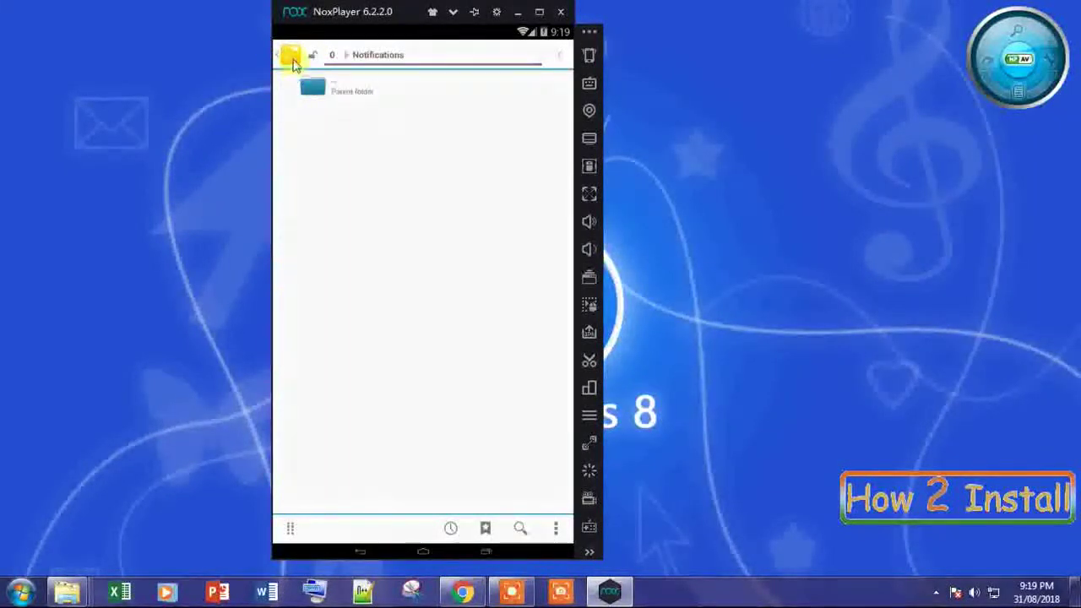
click(289, 54)
click(423, 551)
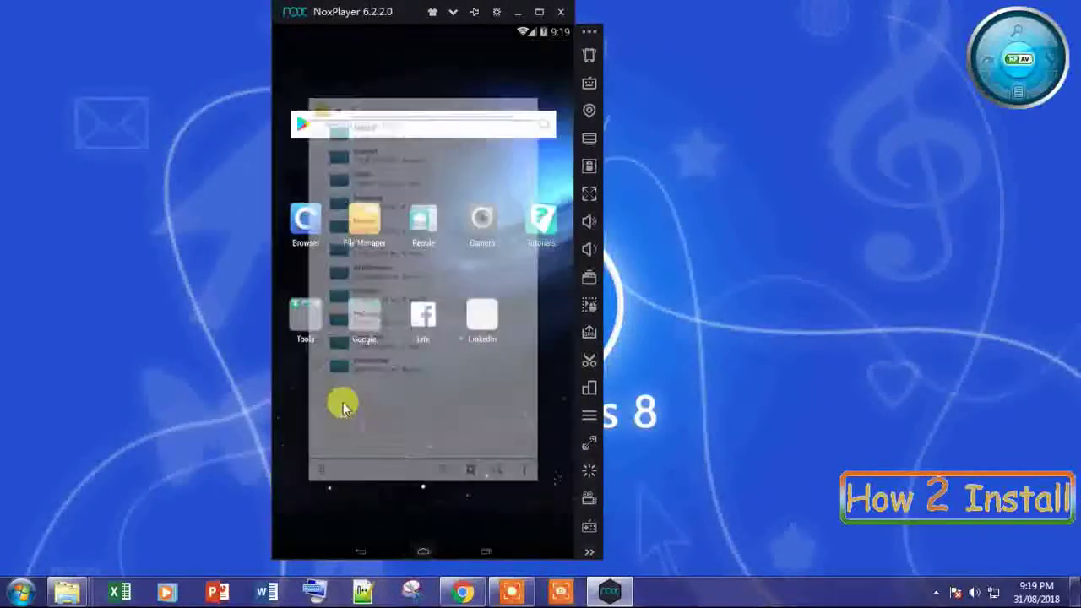
Step: View the apps inside the Tools and Google folders on the home screen, closing each folder again
click(309, 314)
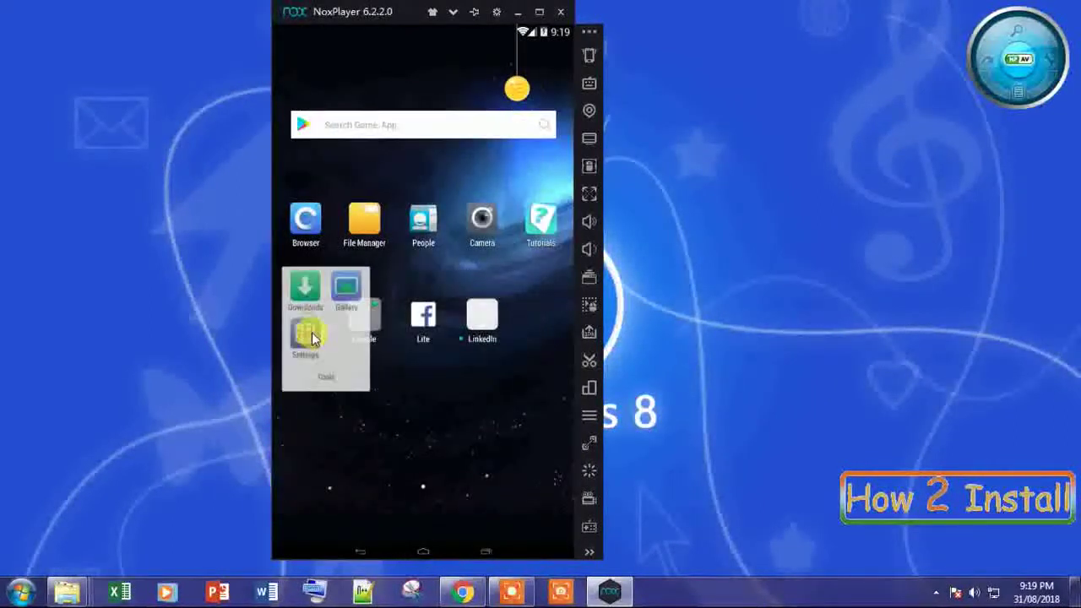
click(355, 482)
click(366, 320)
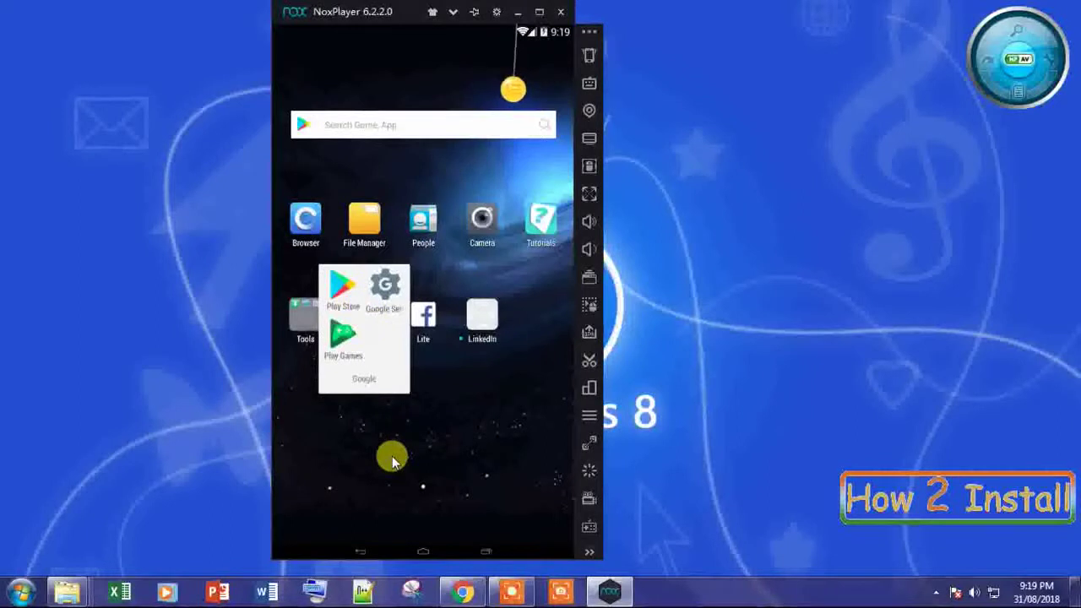
click(355, 448)
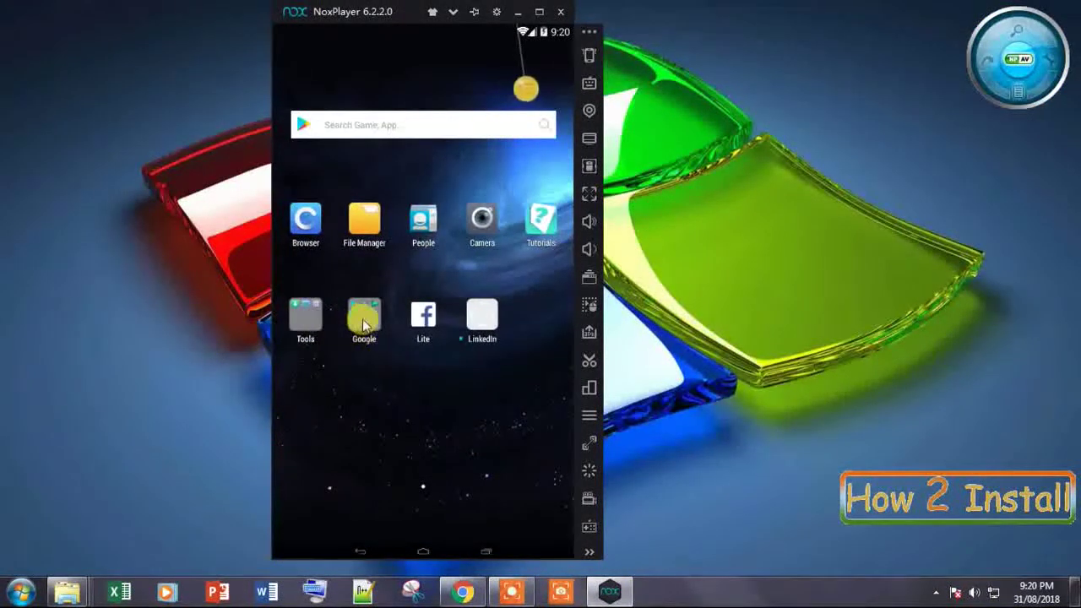
Step: Open the Android Settings from the Tools folder and look through its categories, including the Location page
click(309, 315)
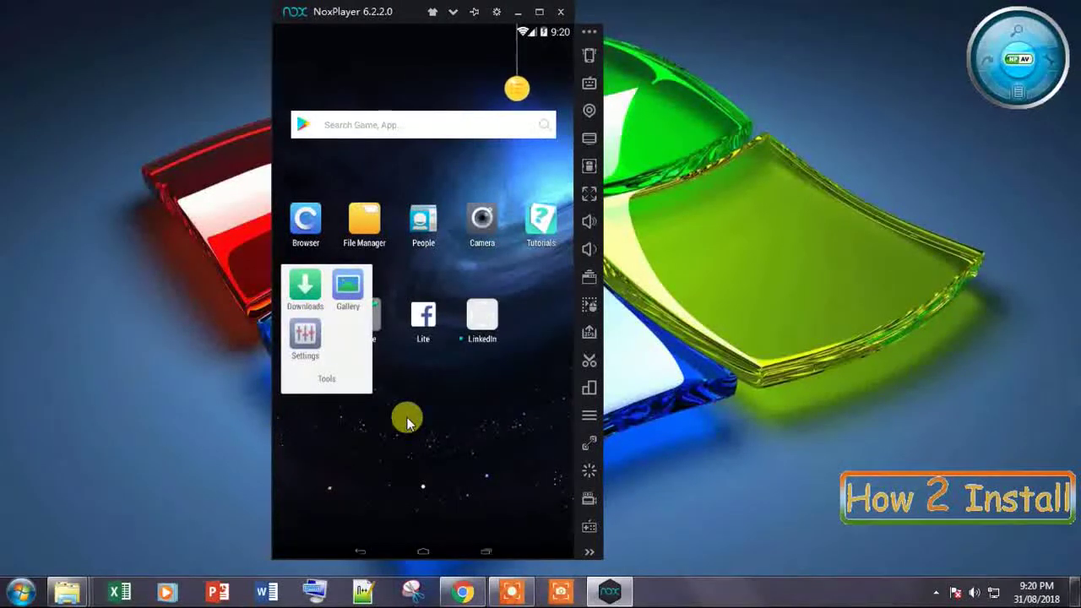
click(295, 334)
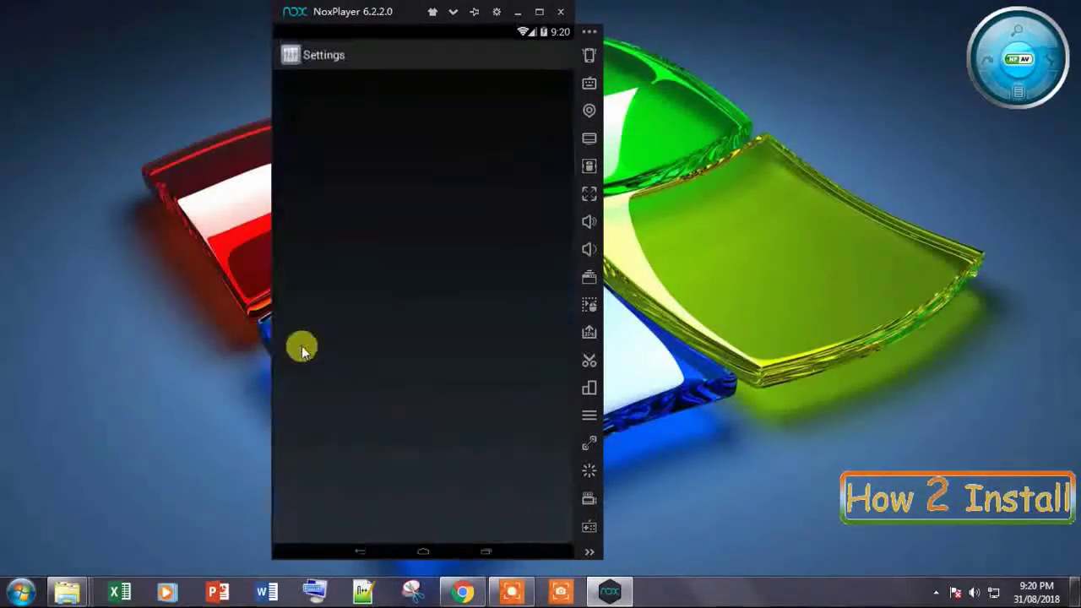
drag(451, 430, 453, 206)
drag(470, 136, 466, 346)
scroll(429, 375, down, 3)
click(473, 234)
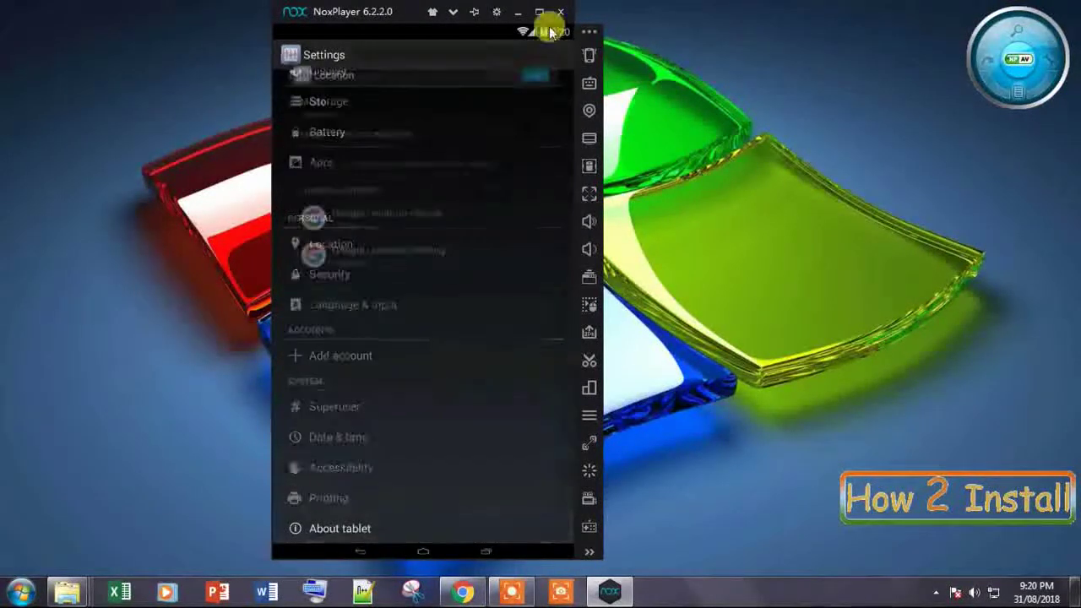
click(290, 56)
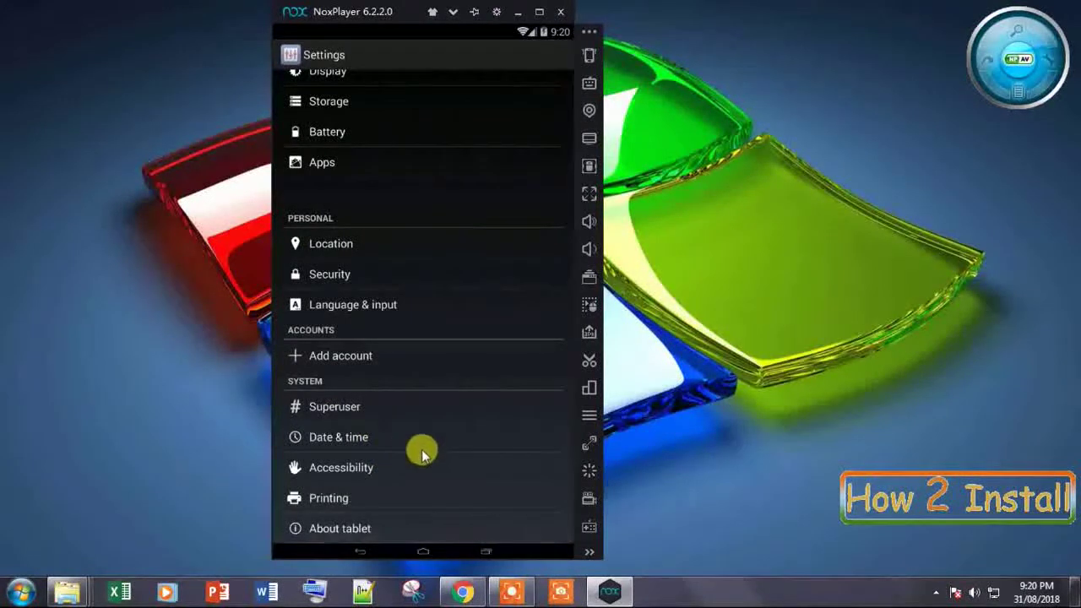
scroll(495, 461, up, 3)
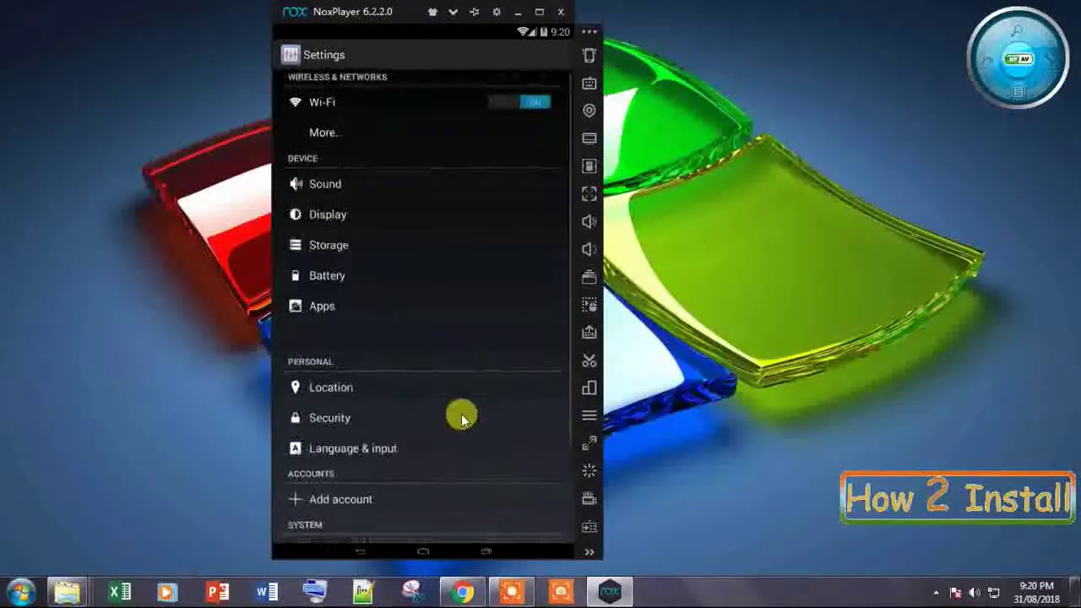
scroll(462, 418, down, 3)
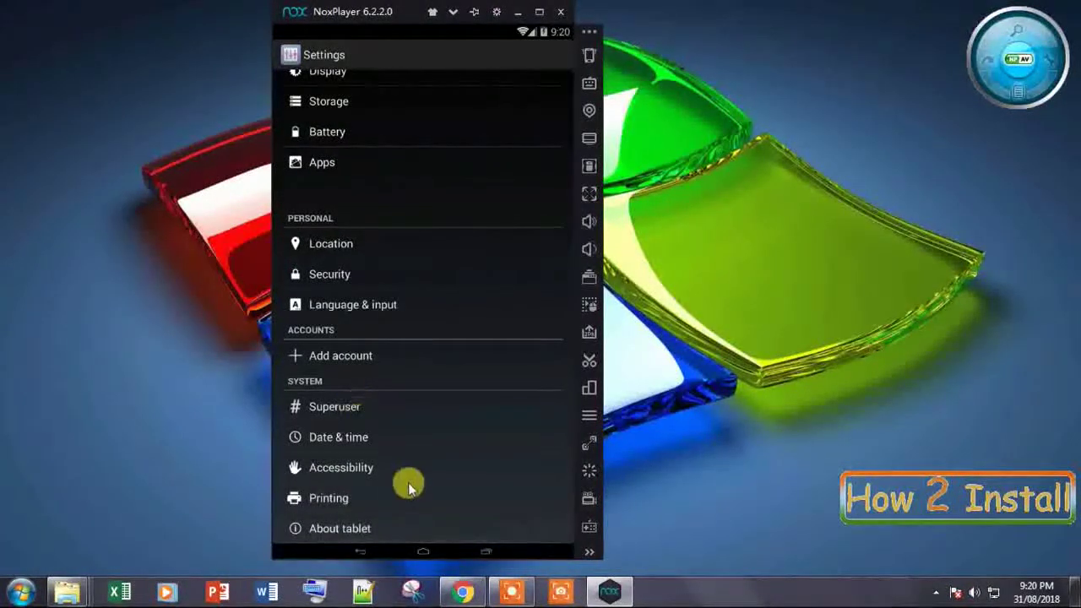
Step: Maximize the emulator window and rotate its screen back to landscape orientation
click(539, 13)
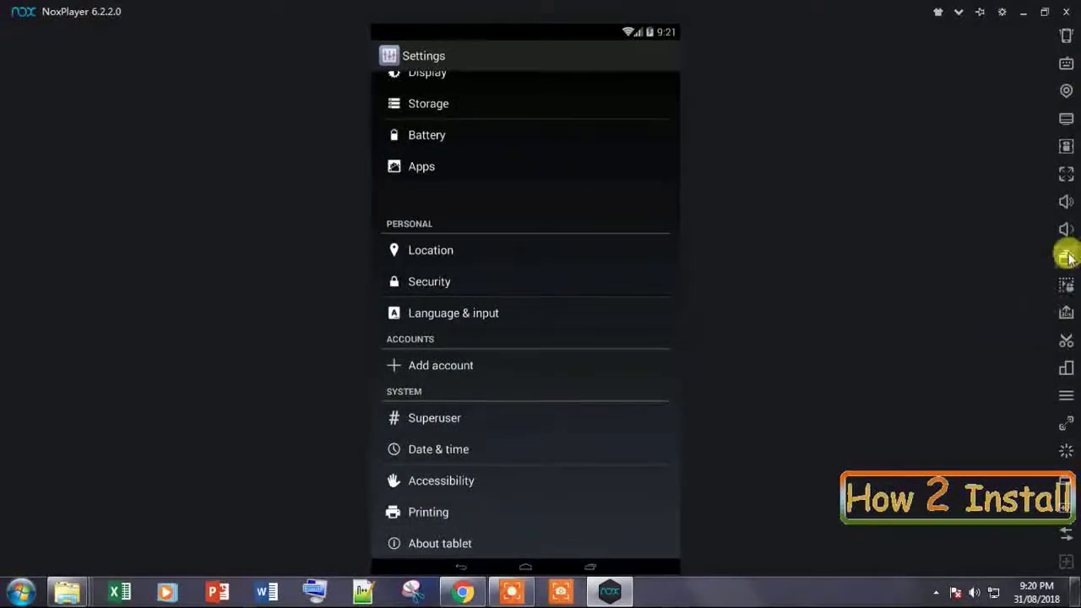
click(1065, 370)
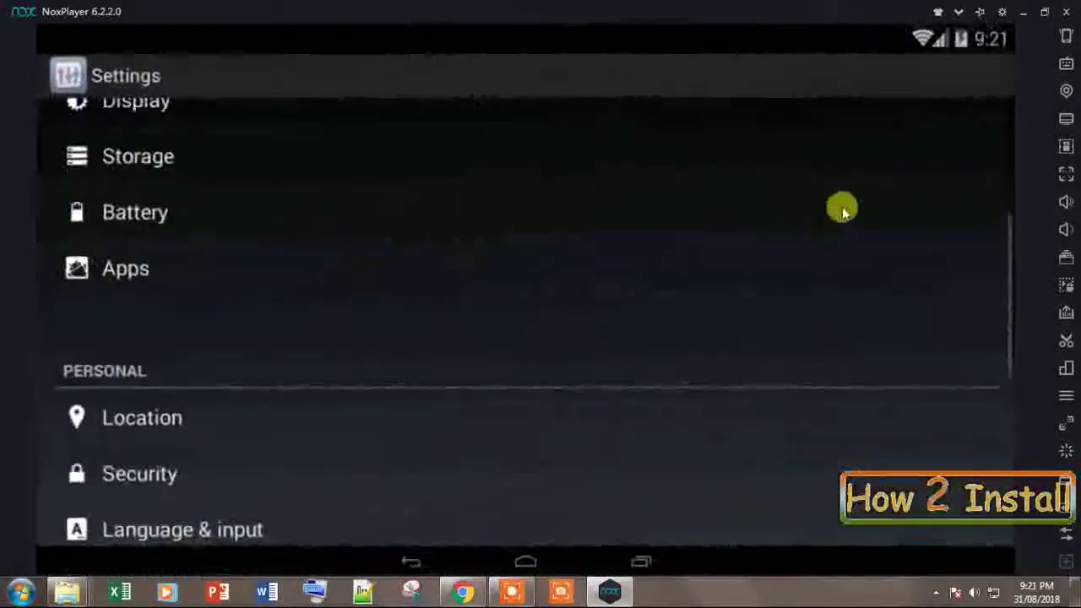
scroll(842, 205, up, 3)
Step: Enable Root startup in the general settings, save and restart Nox, and recheck the general settings
click(1002, 13)
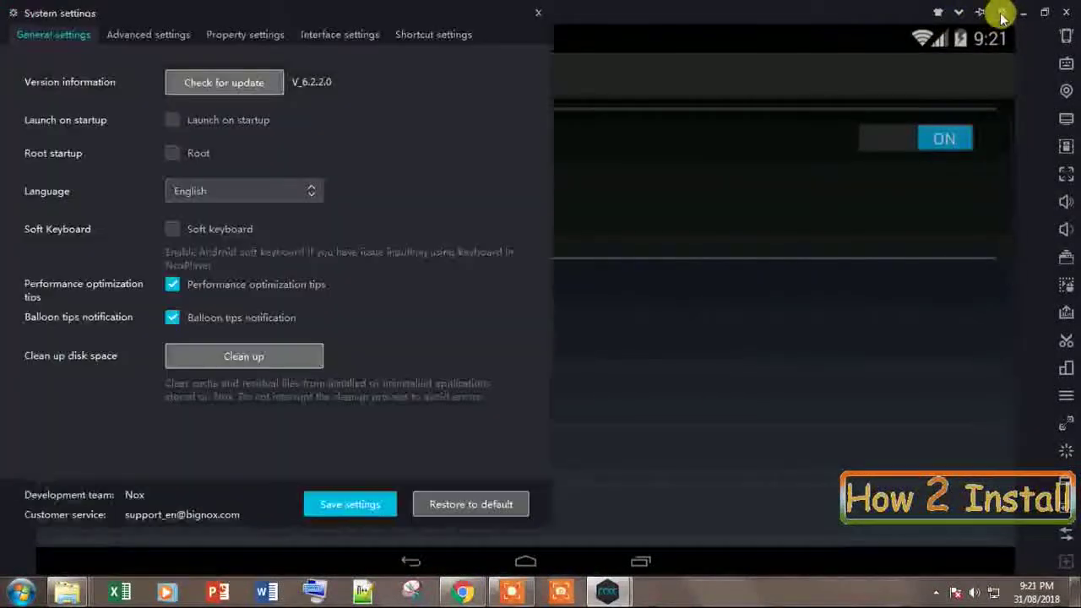
click(171, 153)
click(351, 504)
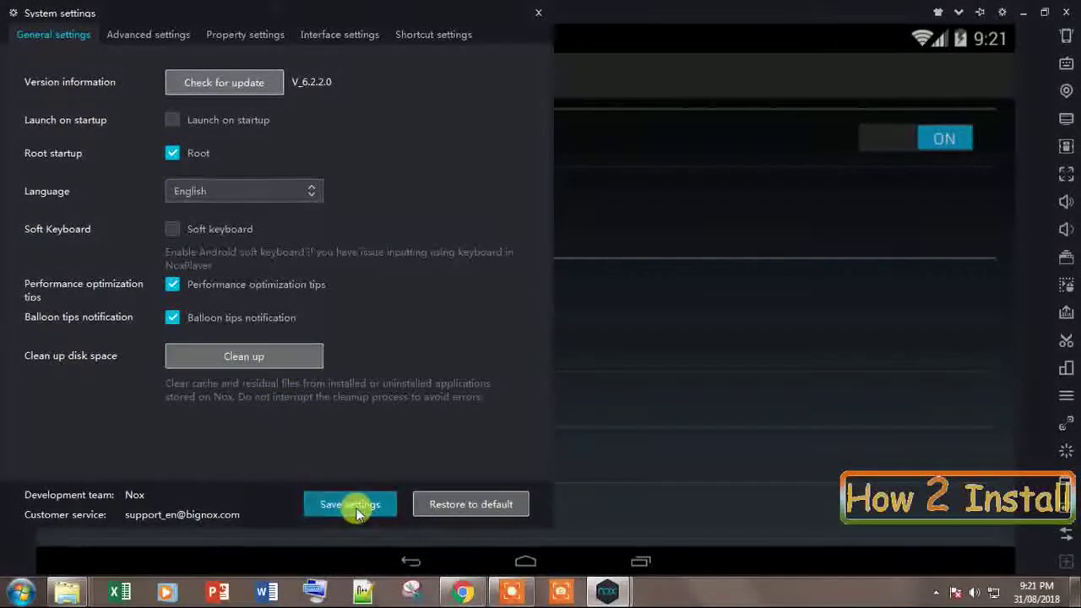
click(245, 317)
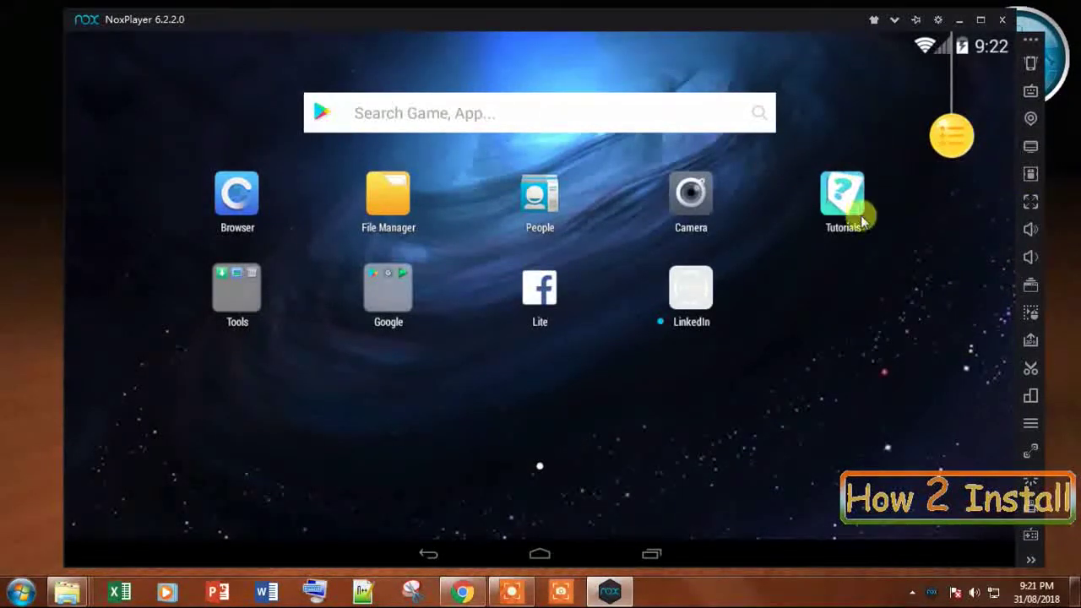
click(938, 20)
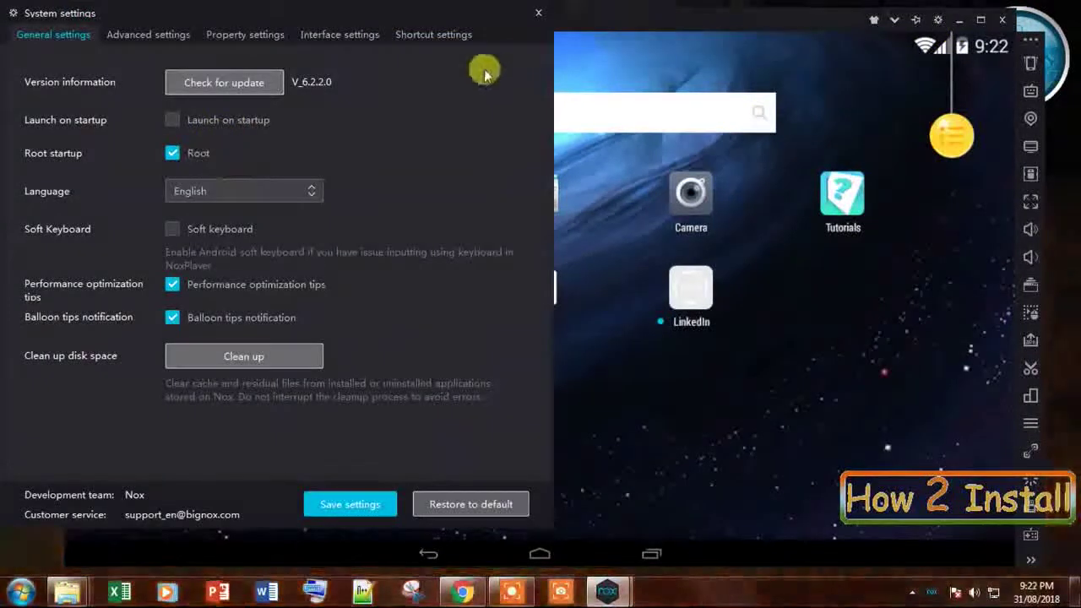
click(537, 18)
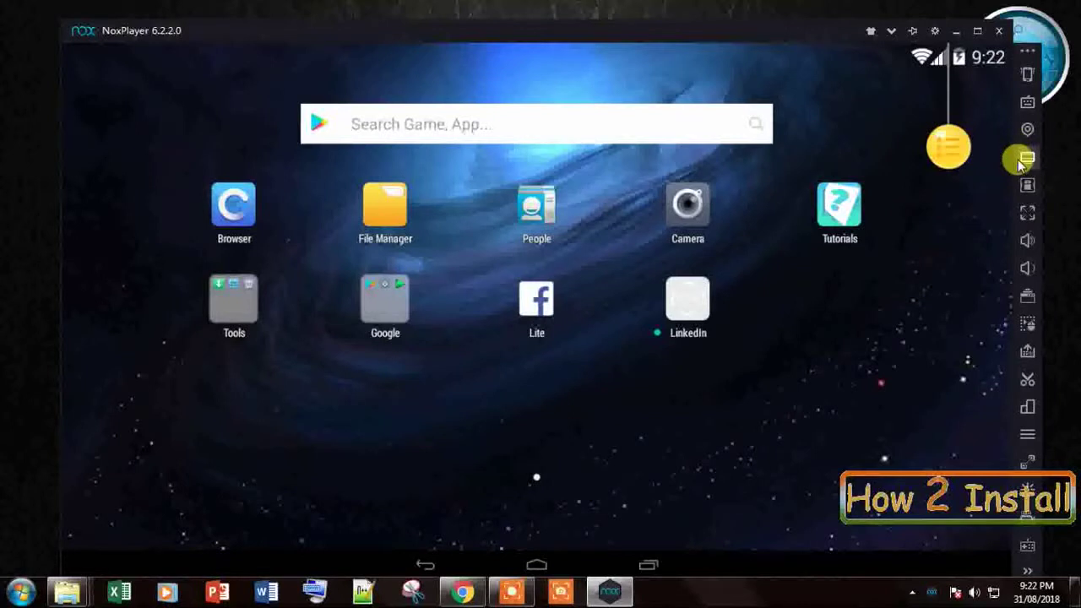
Step: Open the File Transfer window, highlight the PC file save path and move the window to the middle of the emulator
click(1026, 161)
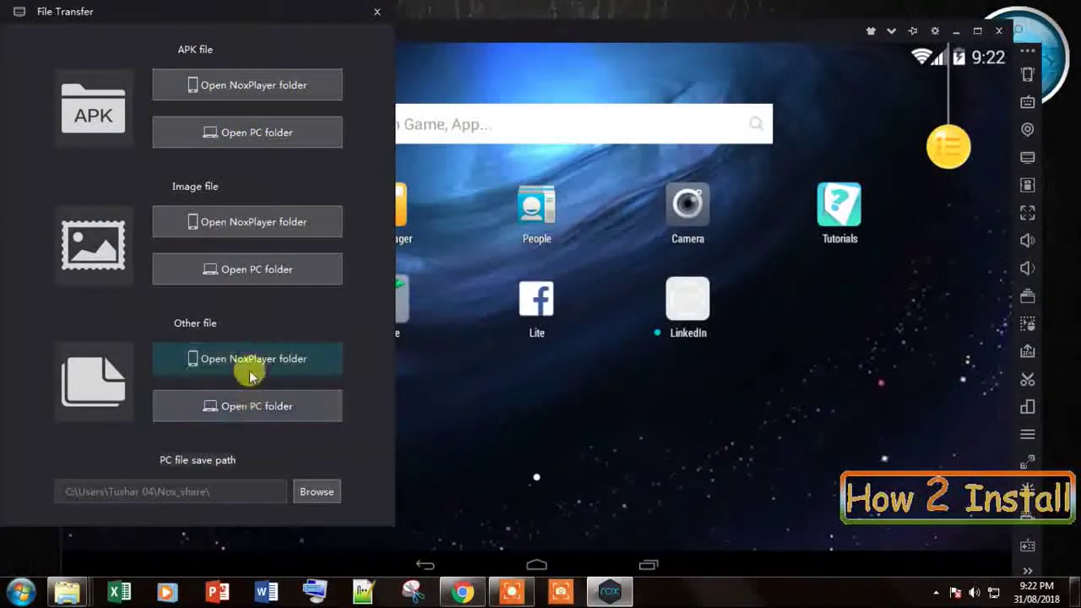
drag(222, 490, 31, 493)
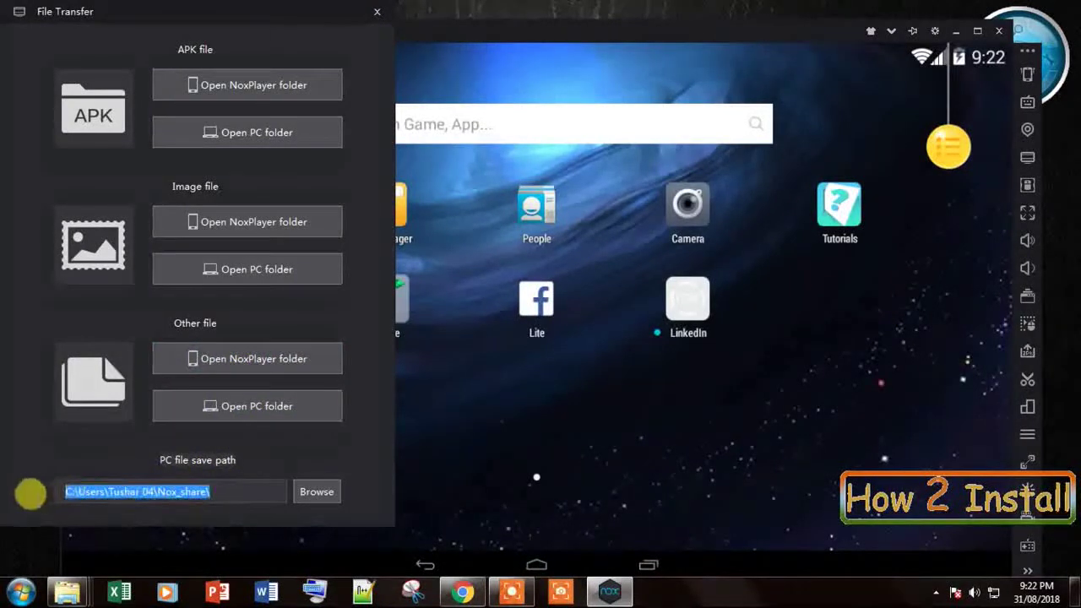
drag(203, 460, 167, 462)
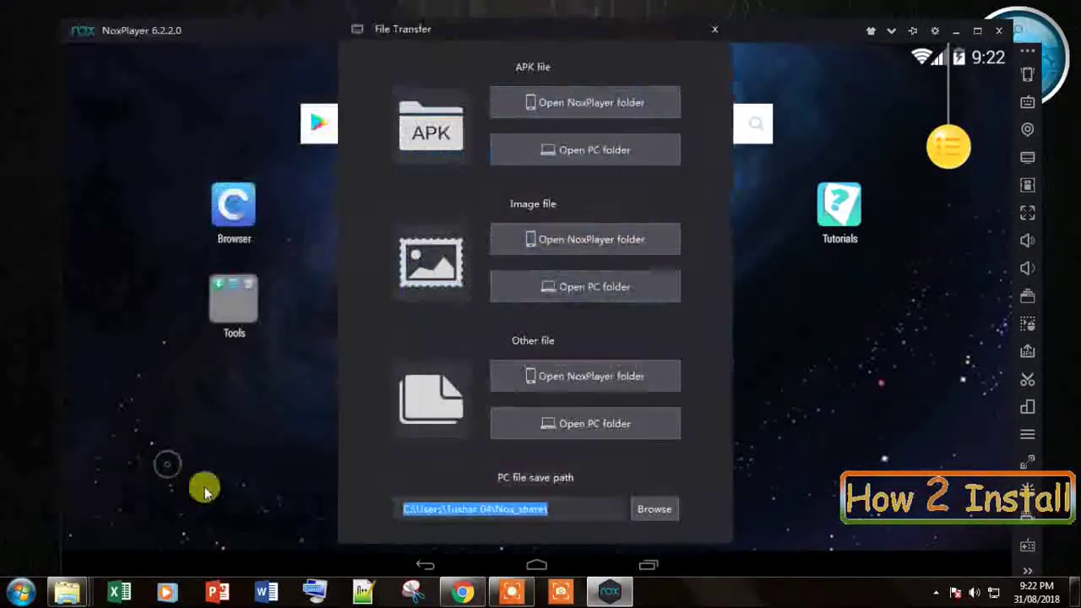
Step: Open the PC folder for other files from the File Transfer window and widen the folder's Name column
click(474, 501)
drag(547, 502, 307, 523)
click(458, 507)
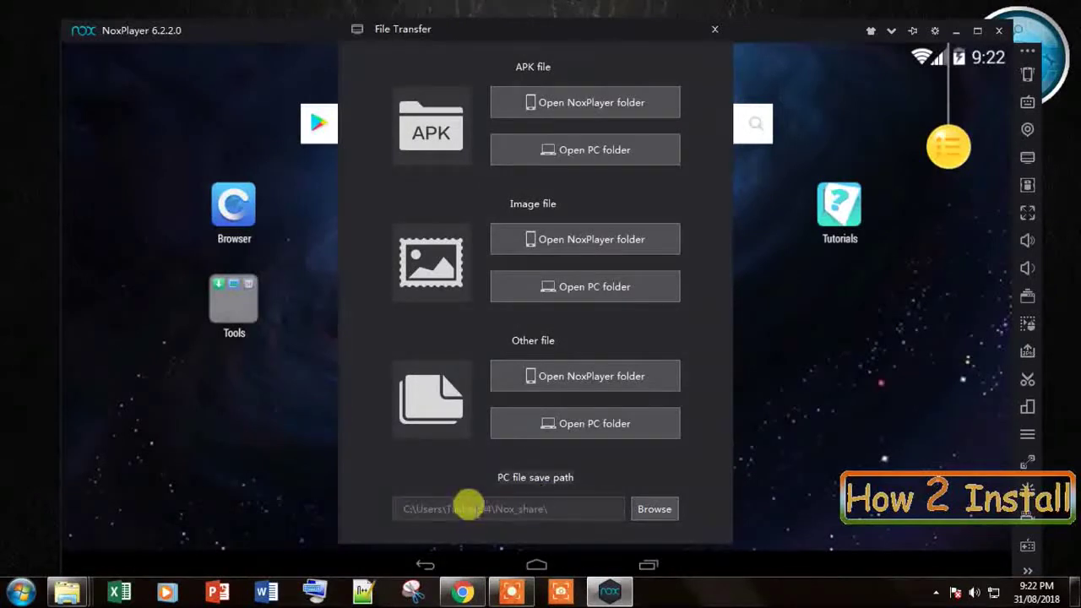
click(594, 427)
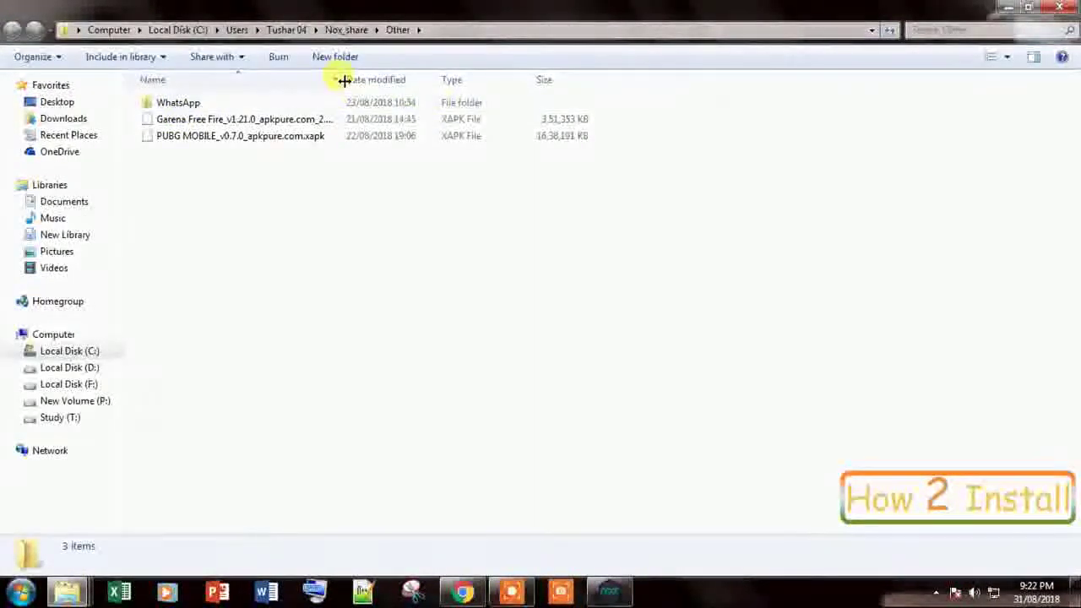
drag(344, 81, 487, 81)
Step: Look over the WhatsApp folder and the game files in the shared Other folder, selecting the Garena Free Fire XAPK file
click(179, 103)
click(191, 120)
click(210, 180)
click(200, 120)
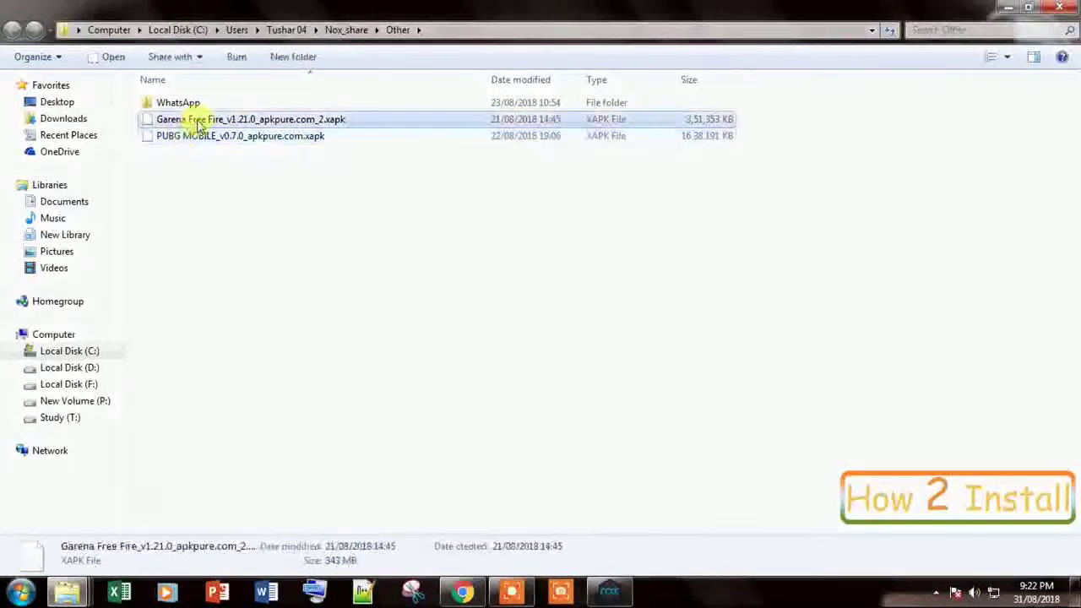
Step: Switch back to NoxPlayer, open its folder for other files, look inside WhatsApp and .trash, and return to the Other folder
click(614, 588)
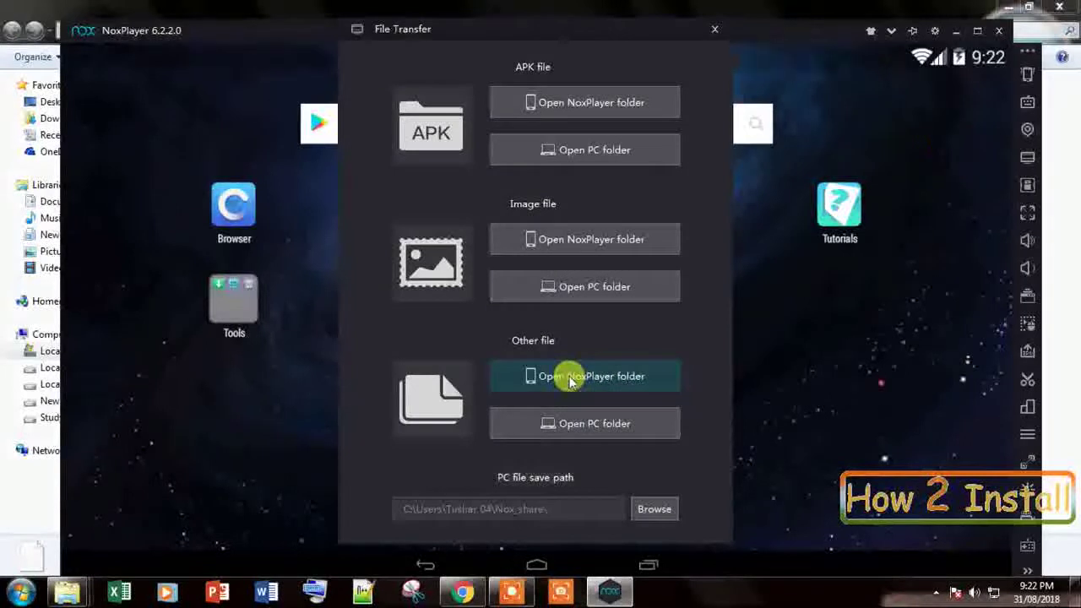
click(570, 377)
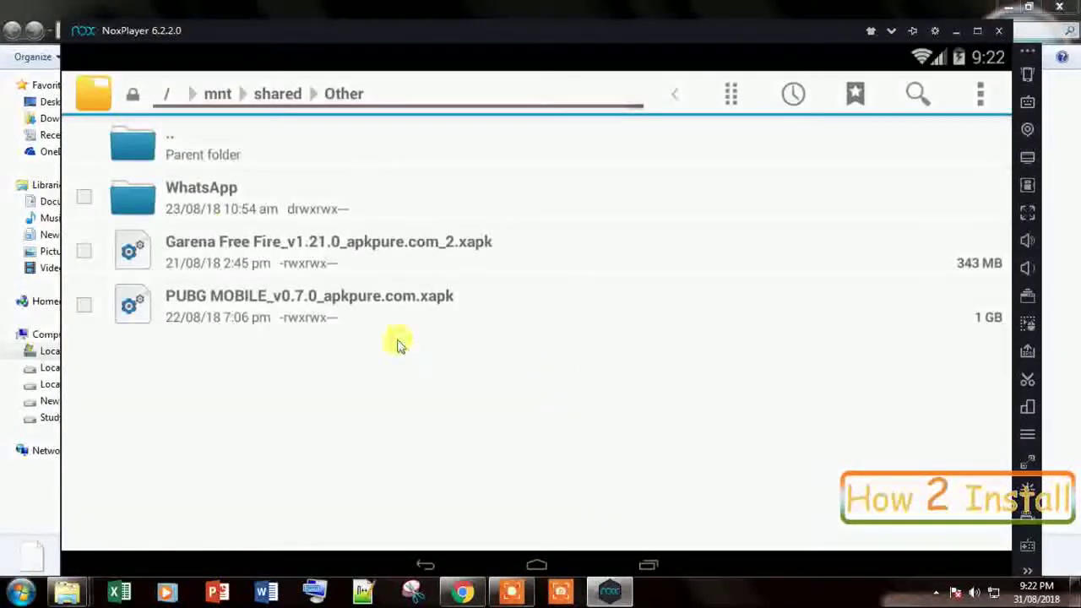
click(212, 200)
click(212, 245)
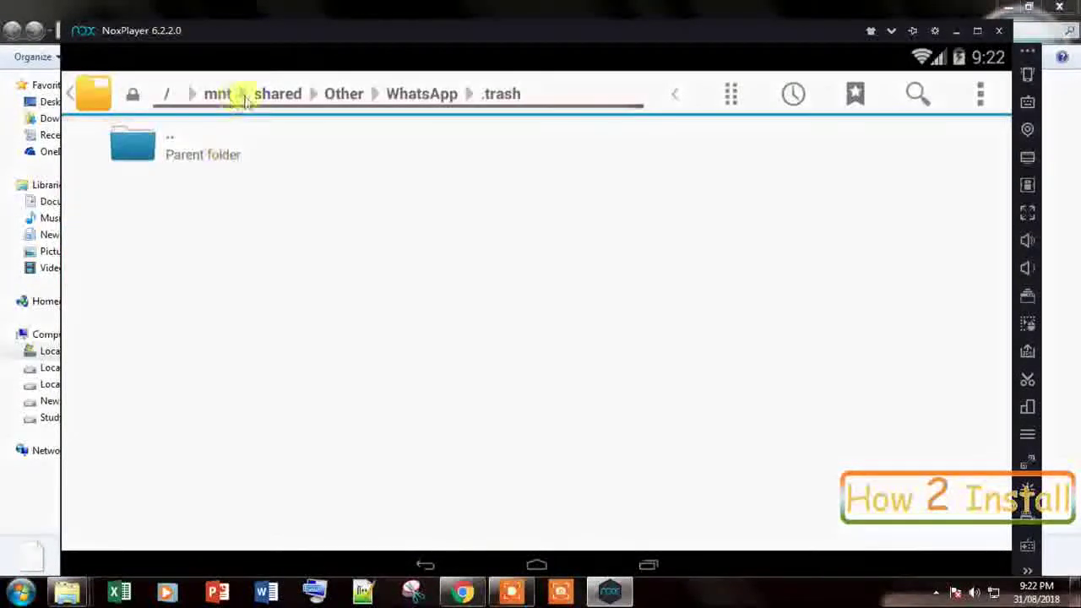
click(344, 94)
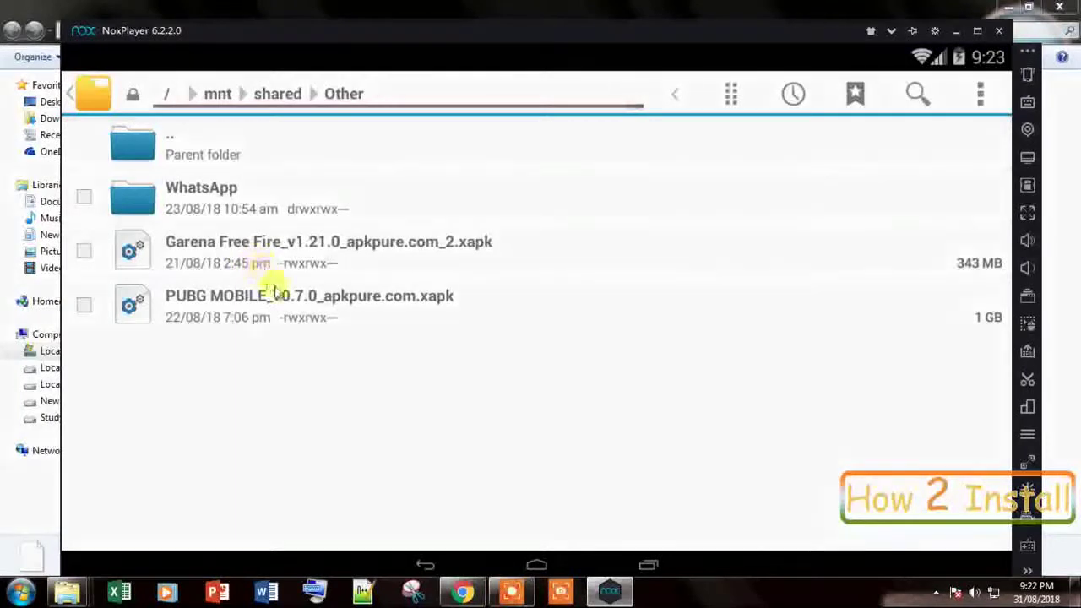
Step: Move the emulator window toward the corner of the desktop and remove File Manager from the recent apps
drag(686, 37, 629, 21)
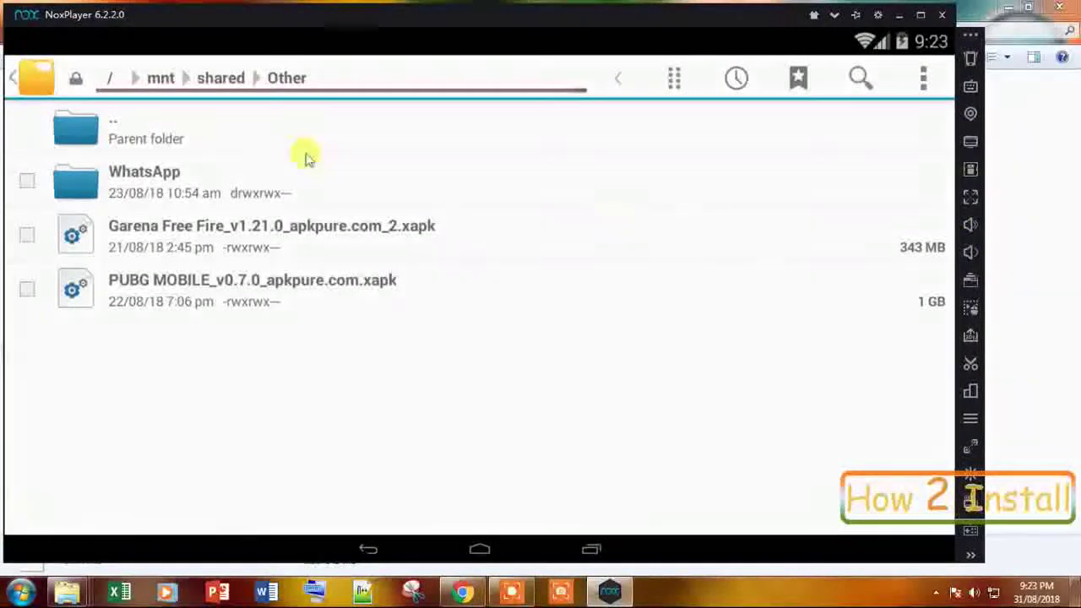
click(15, 87)
click(15, 85)
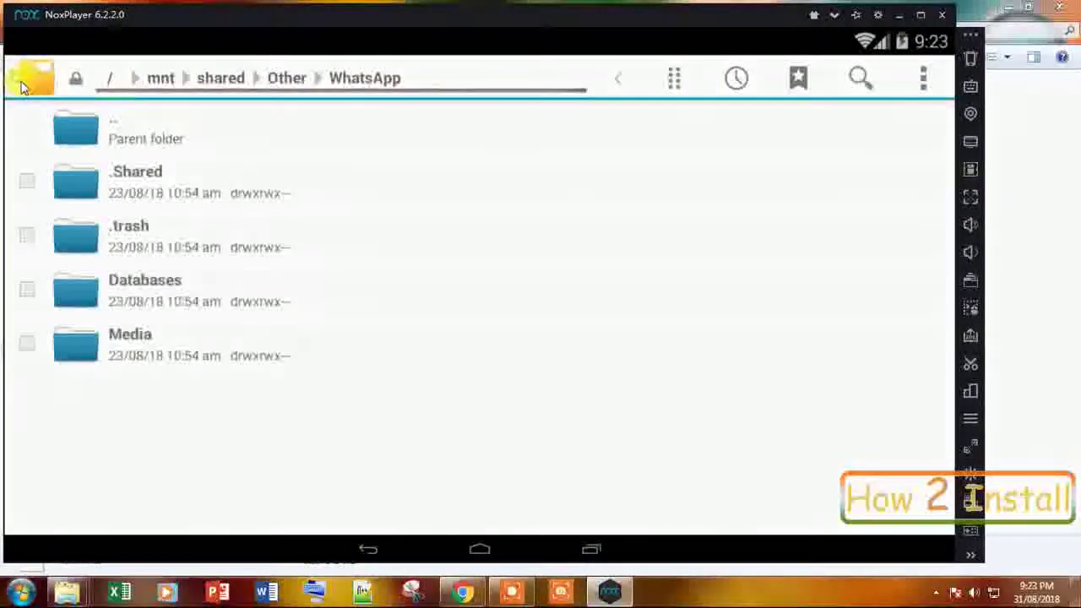
click(926, 81)
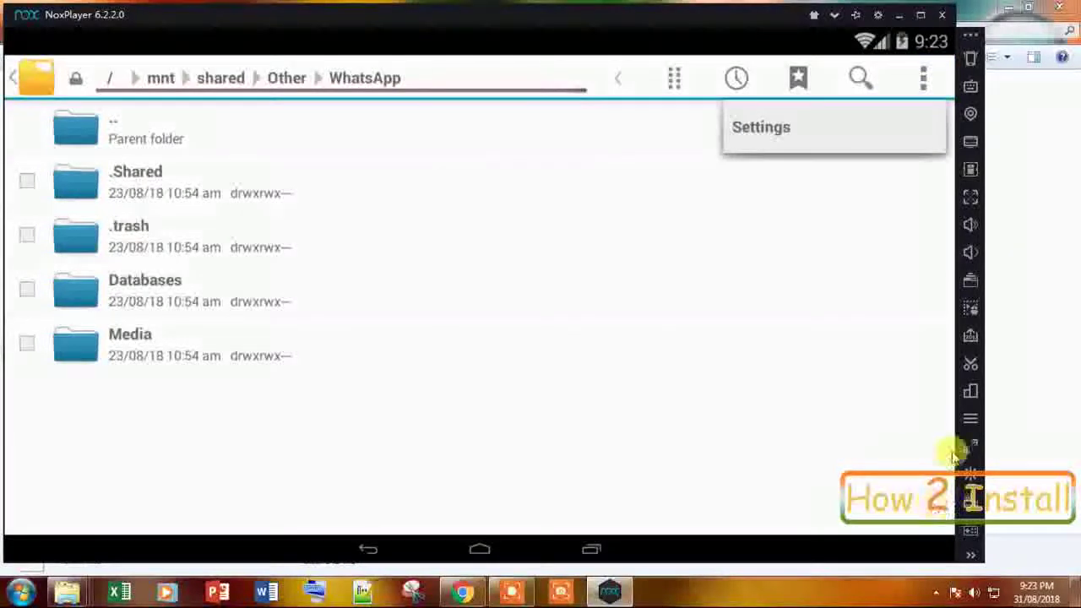
click(586, 551)
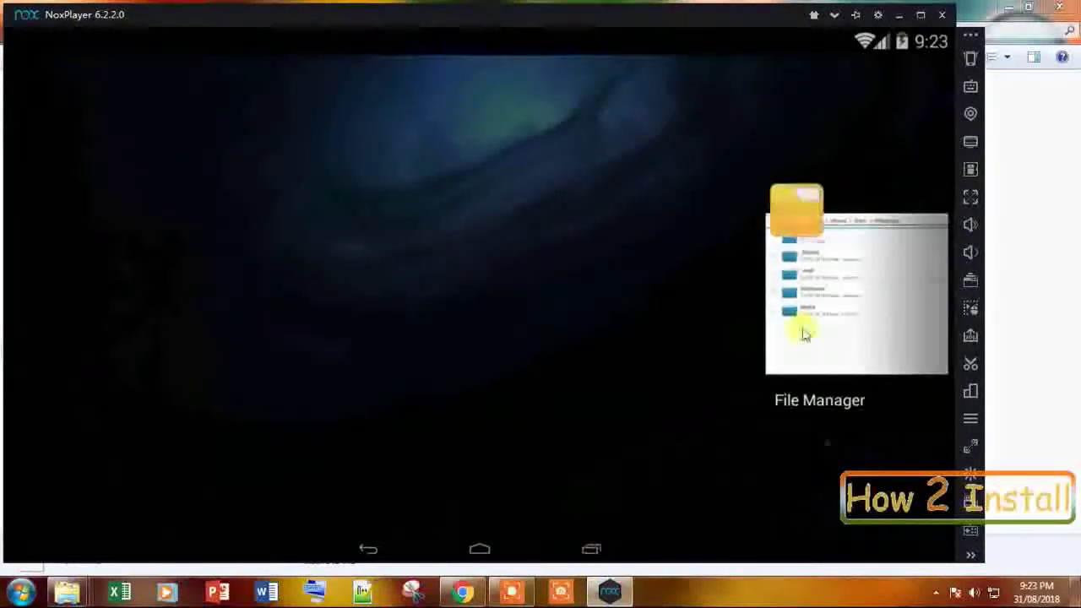
drag(819, 193, 814, 345)
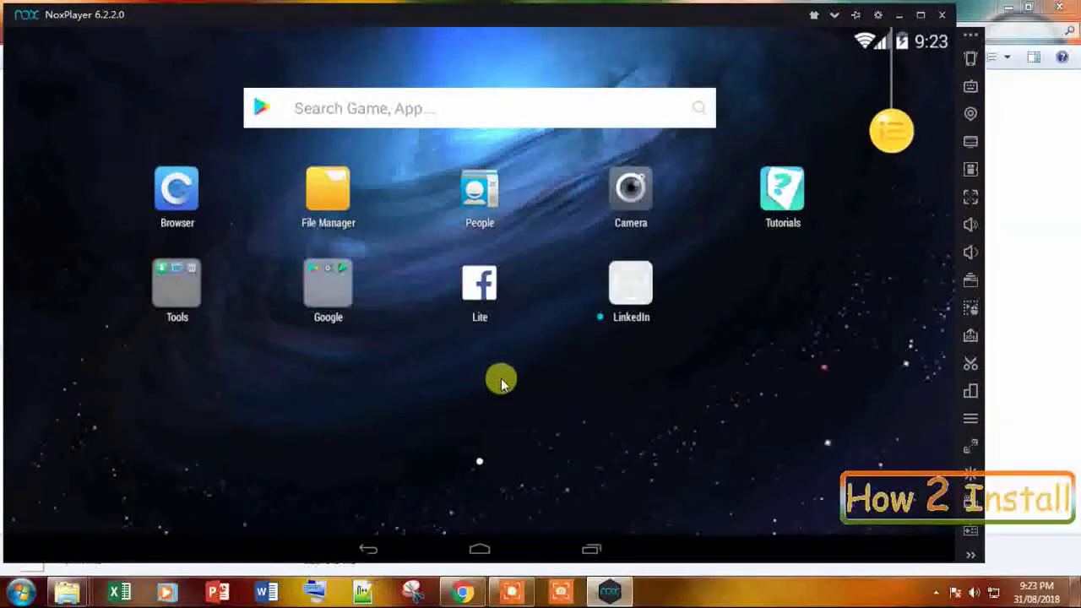
Step: Expand the emulator's side toolbar to show its additional tools
drag(717, 384, 535, 411)
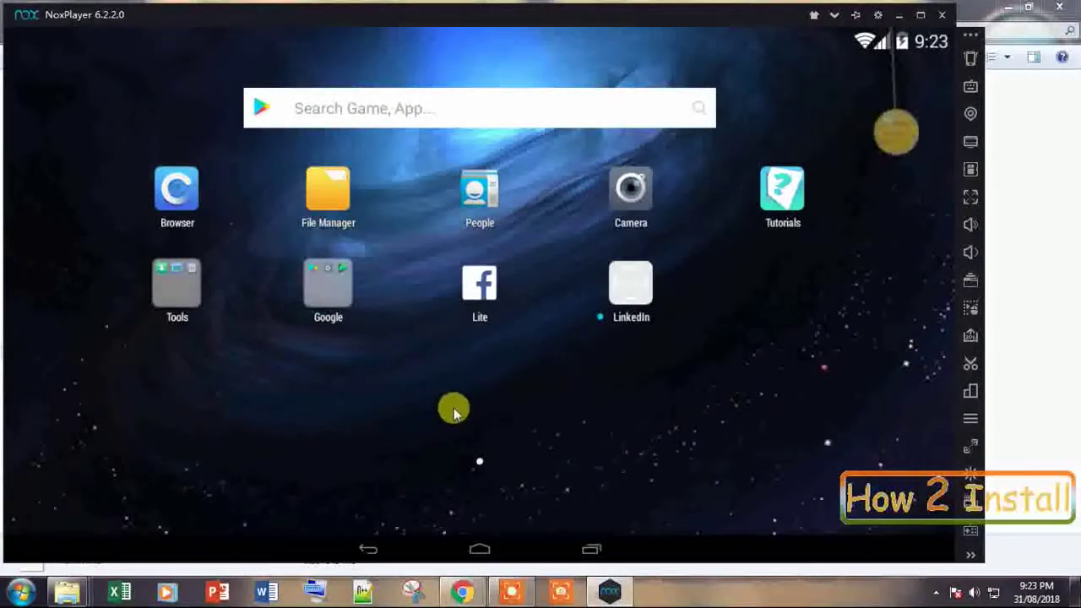
mouse_move(811, 25)
mouse_down()
mouse_move(808, 101)
mouse_move(867, 17)
mouse_move(849, 32)
mouse_move(808, 29)
mouse_up()
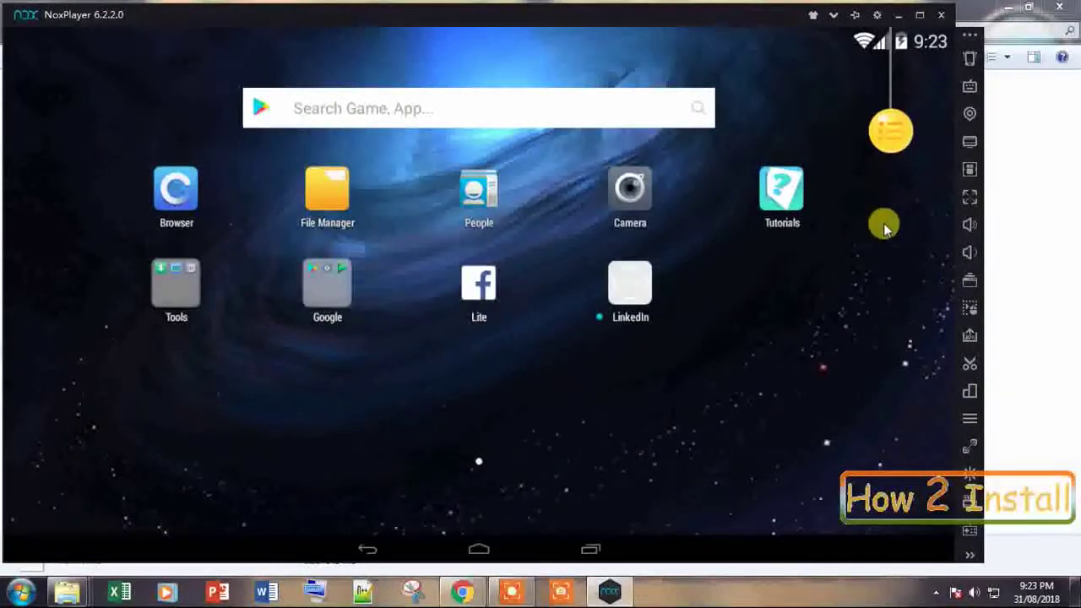
drag(965, 546, 965, 555)
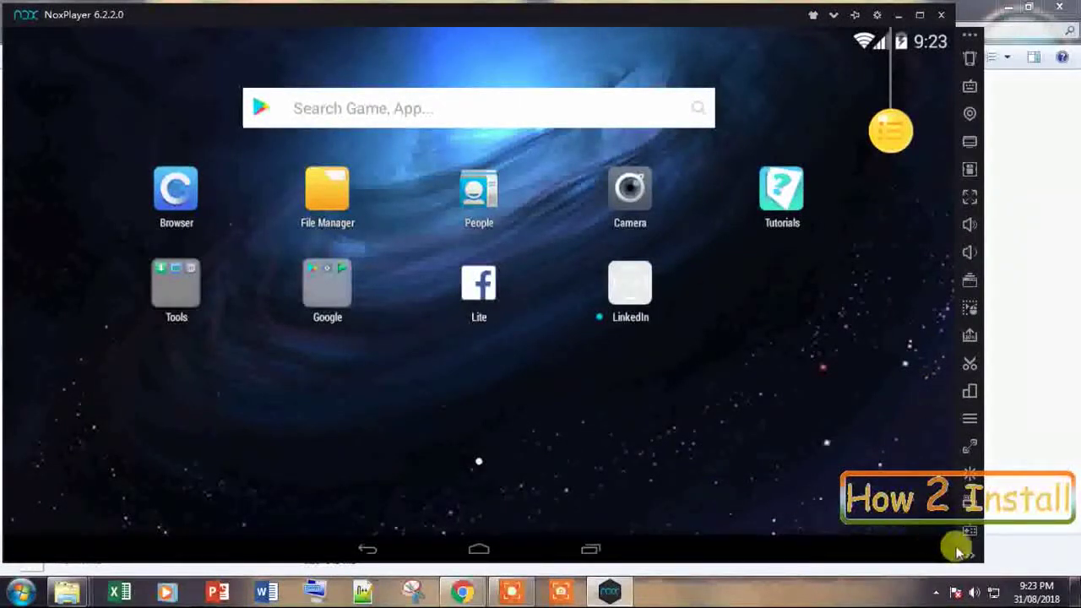
click(972, 556)
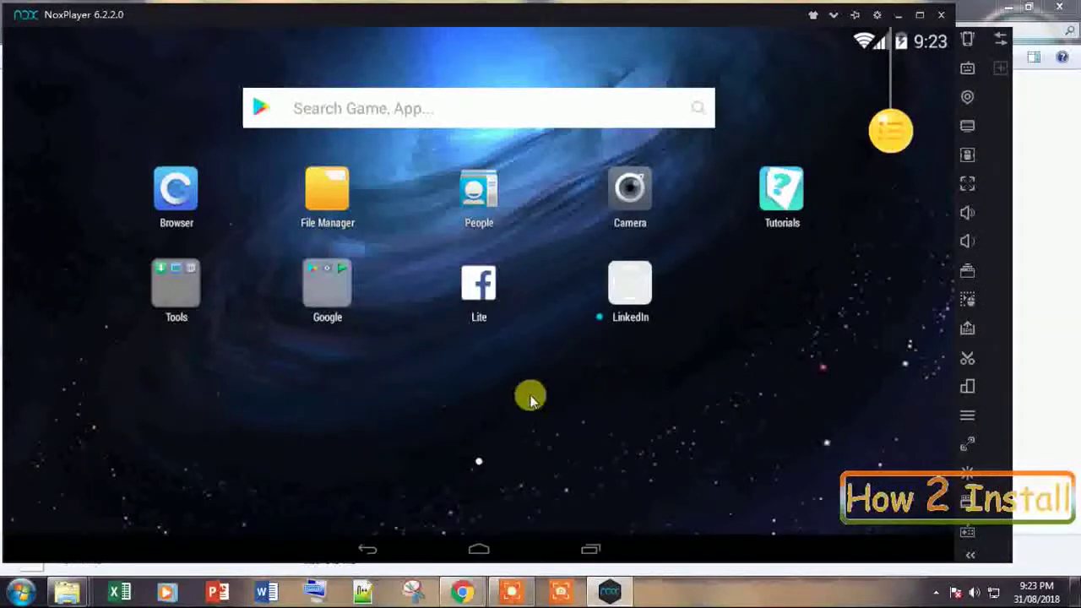